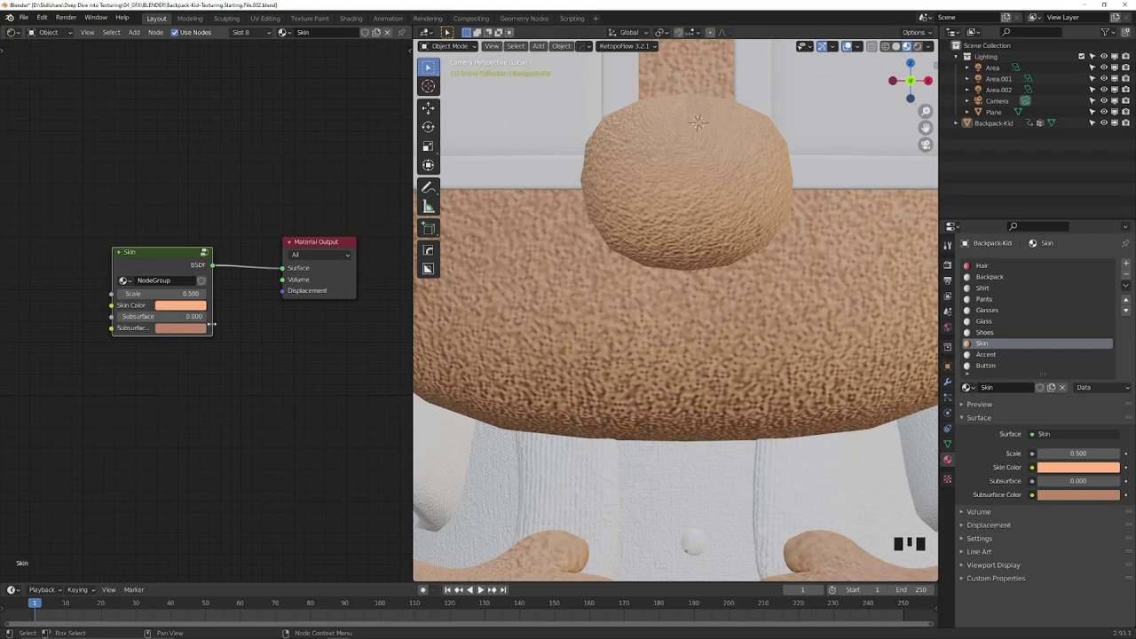
Step: Undo the last change to the Skin group node's Scale value
{"action": "key", "text": "ctrl+z"}
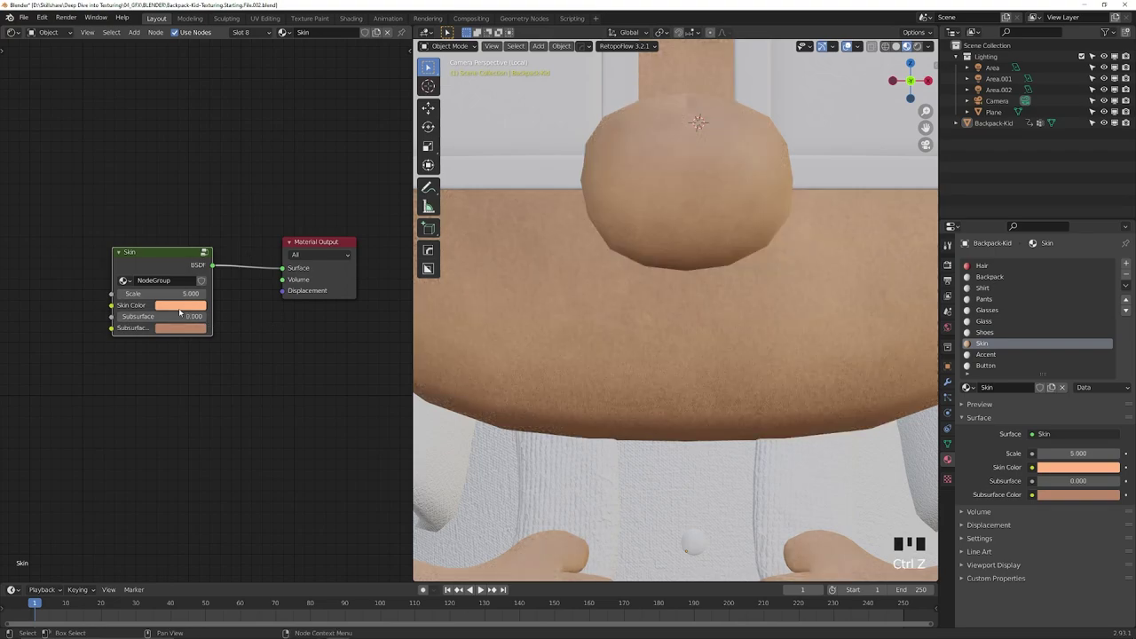
{"action": "left_click", "coordinate": [186, 306]}
{"action": "scroll", "coordinate": [601, 311], "scroll_direction": "down", "scroll_amount": 5}
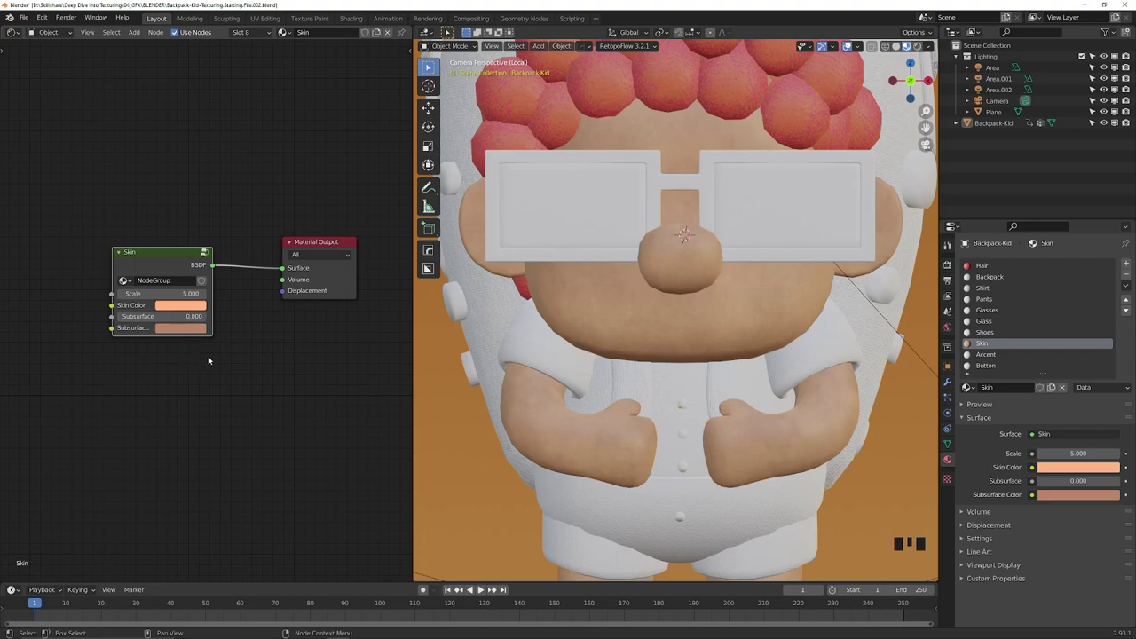
Step: Move the Skin group node closer to the Material Output node
{"action": "left_click_drag", "start_coordinate": [167, 252], "coordinate": [217, 253]}
{"action": "middle_click_drag", "start_coordinate": [300, 337], "coordinate": [216, 343]}
{"action": "scroll", "coordinate": [215, 341], "scroll_direction": "up", "scroll_amount": 1}
{"action": "scroll", "coordinate": [619, 340], "scroll_direction": "up", "scroll_amount": 1}
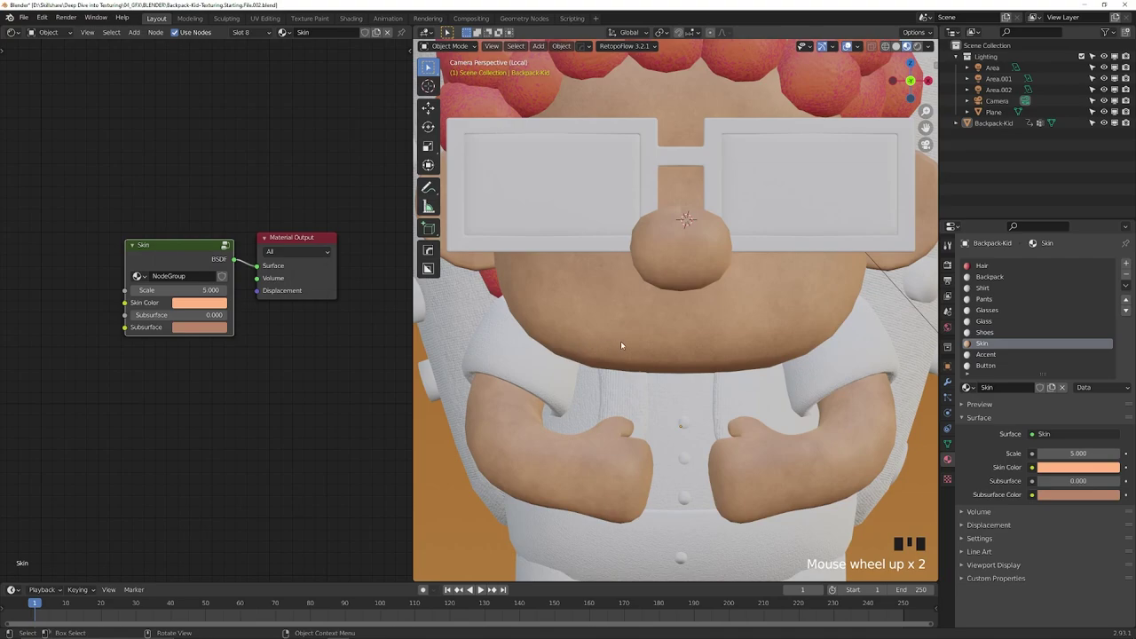
{"action": "middle_click_drag", "start_coordinate": [365, 341], "coordinate": [365, 392], "text": "shift"}
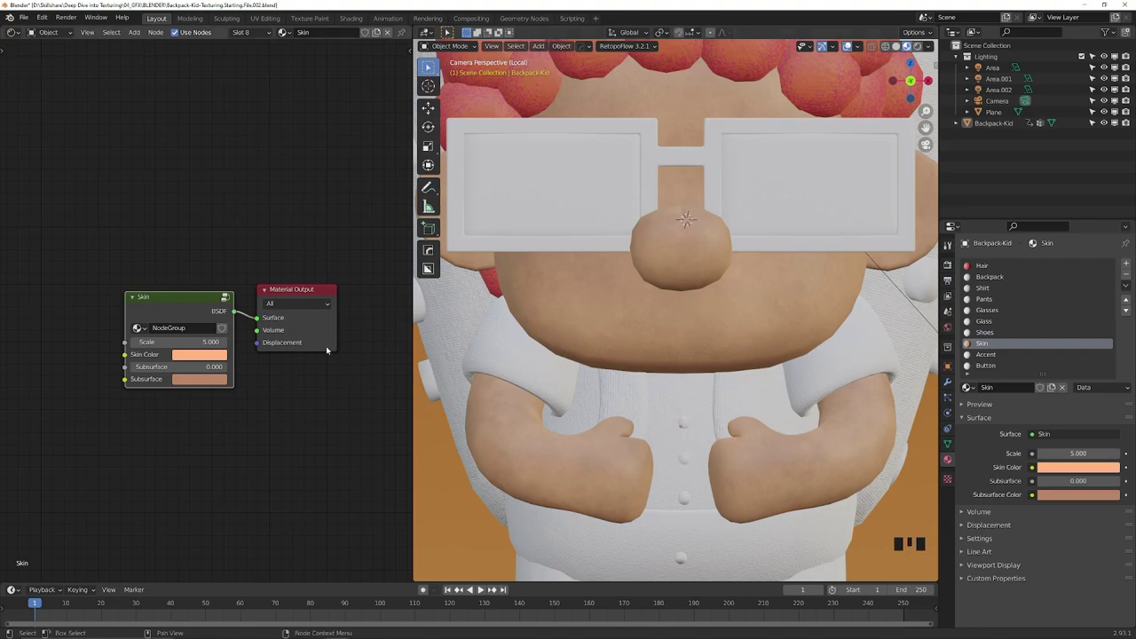
{"action": "mouse_move", "coordinate": [309, 374]}
{"action": "middle_mouse_down"}
{"action": "mouse_move", "coordinate": [294, 407]}
{"action": "mouse_move", "coordinate": [305, 376]}
{"action": "middle_mouse_up"}
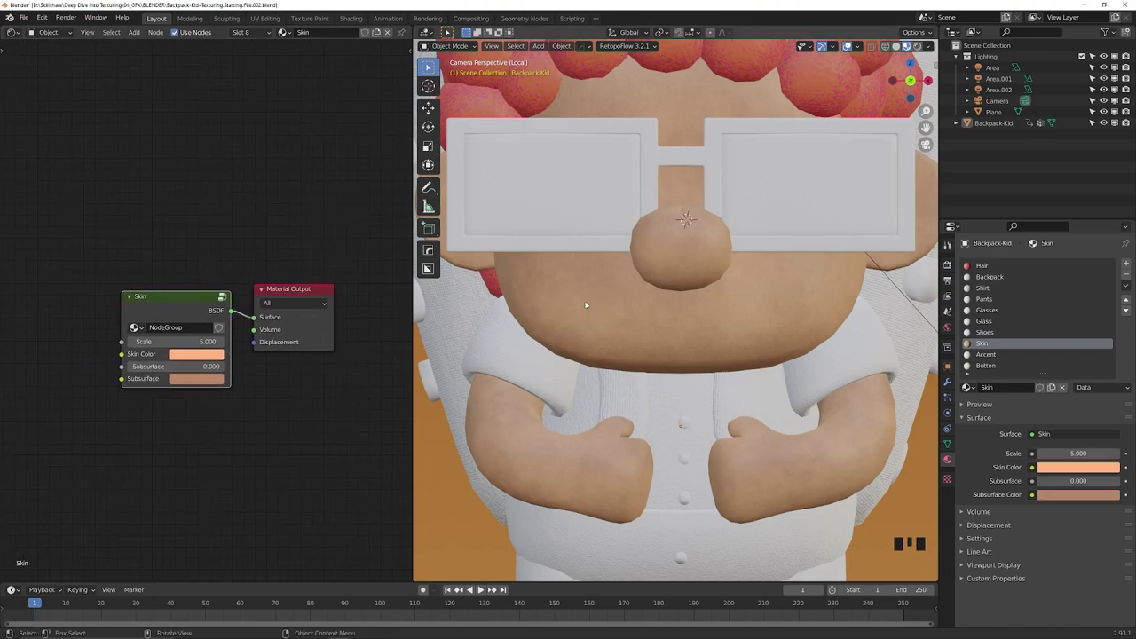
Step: Change the Skin Color to a paler peach with hue about 0.061 and saturation about 0.682
{"action": "left_click", "coordinate": [195, 366]}
{"action": "left_click", "coordinate": [196, 361]}
{"action": "left_click", "coordinate": [203, 356]}
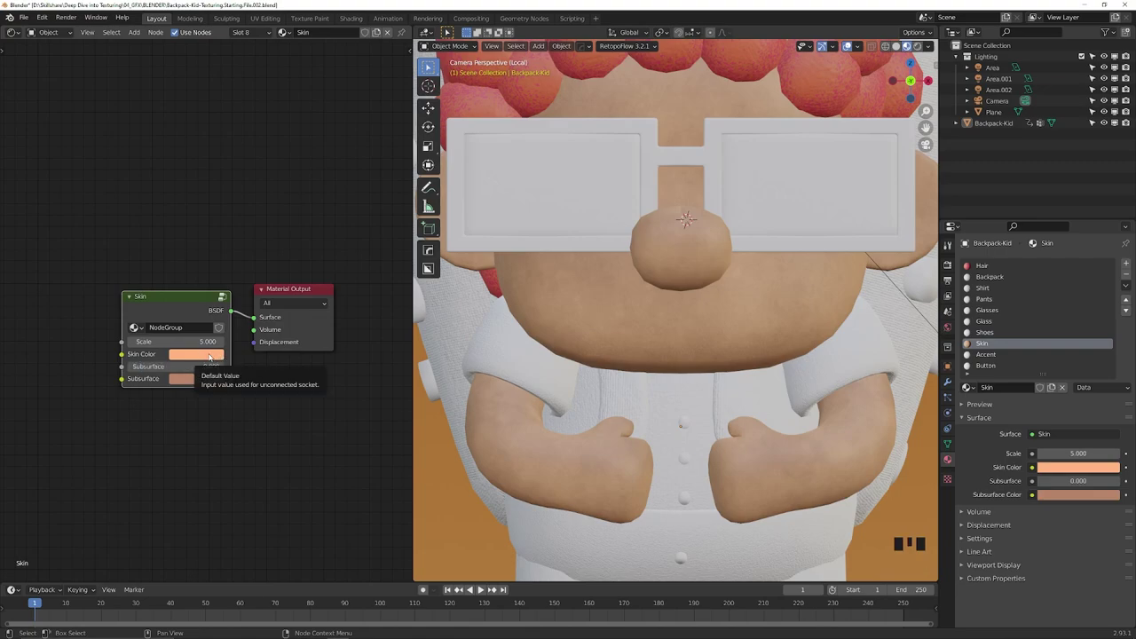
{"action": "left_click", "coordinate": [209, 355]}
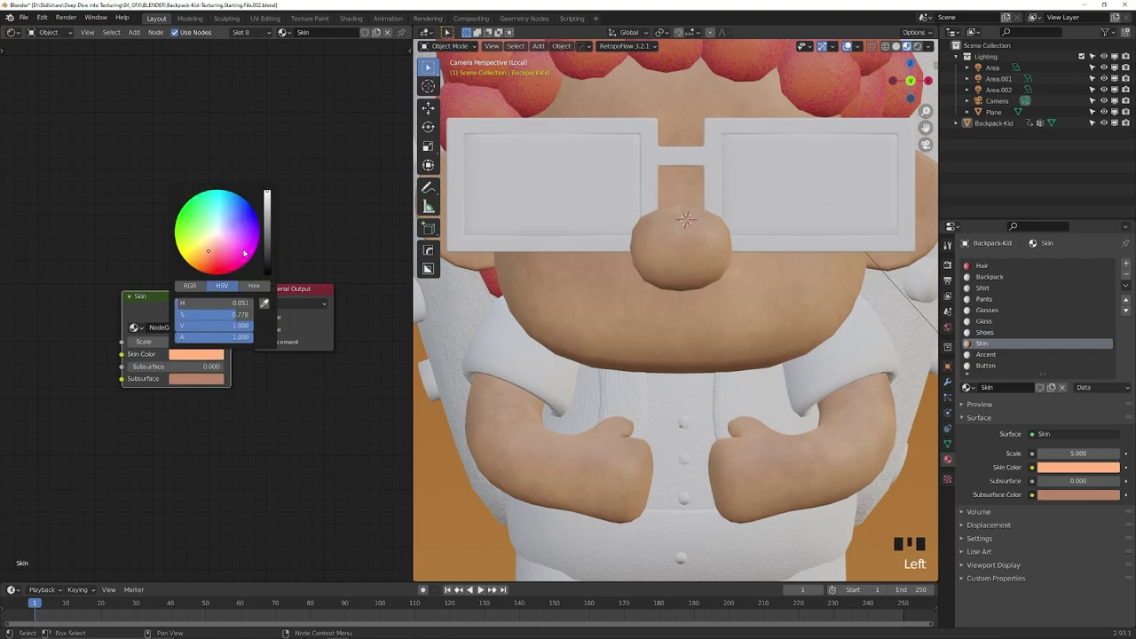
{"action": "mouse_move", "coordinate": [245, 254]}
{"action": "left_mouse_down"}
{"action": "mouse_move", "coordinate": [213, 259]}
{"action": "mouse_move", "coordinate": [209, 248]}
{"action": "left_mouse_up"}
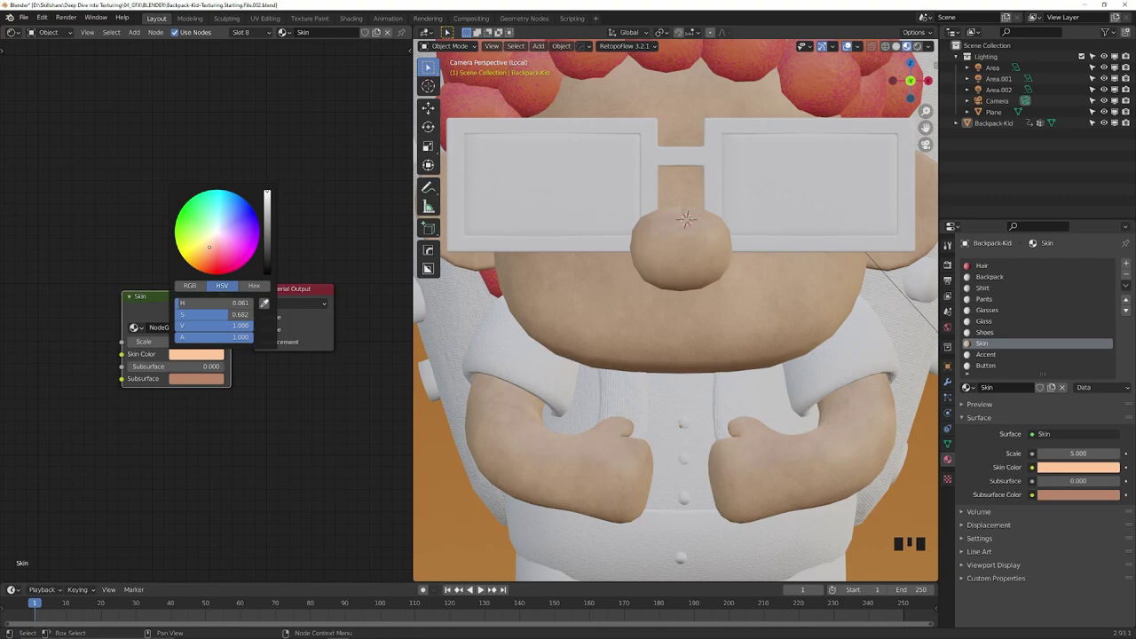
{"action": "left_click", "coordinate": [96, 237]}
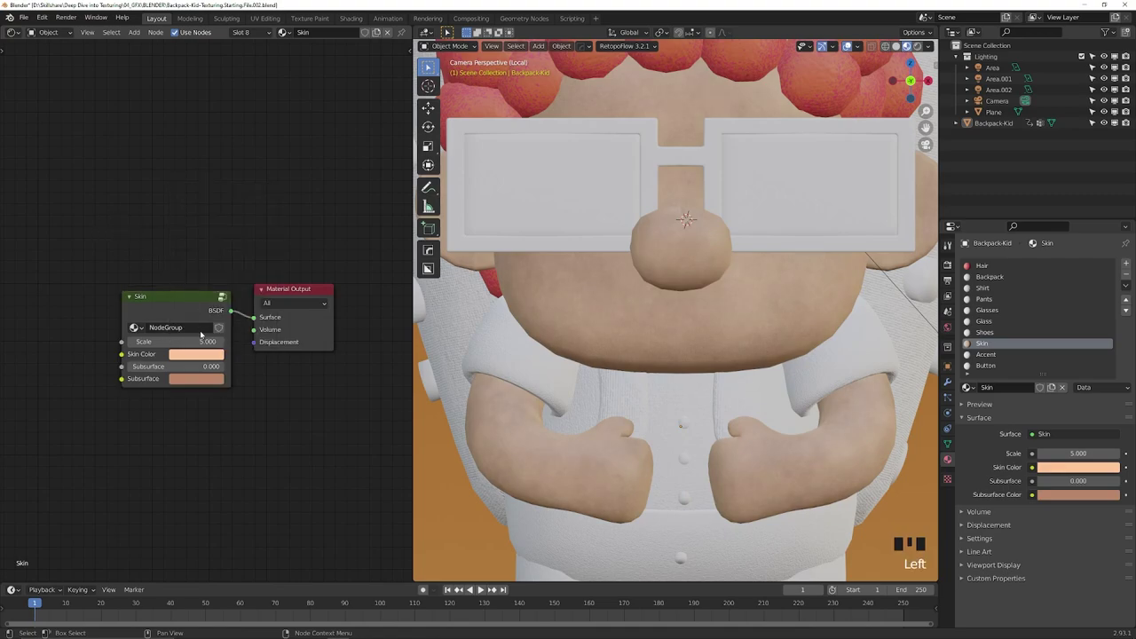
Step: Split the shader editor into two stacked areas and make the lower one a UV Editor showing Skin_diffuse.png
{"action": "middle_click_drag", "start_coordinate": [220, 362], "coordinate": [158, 285]}
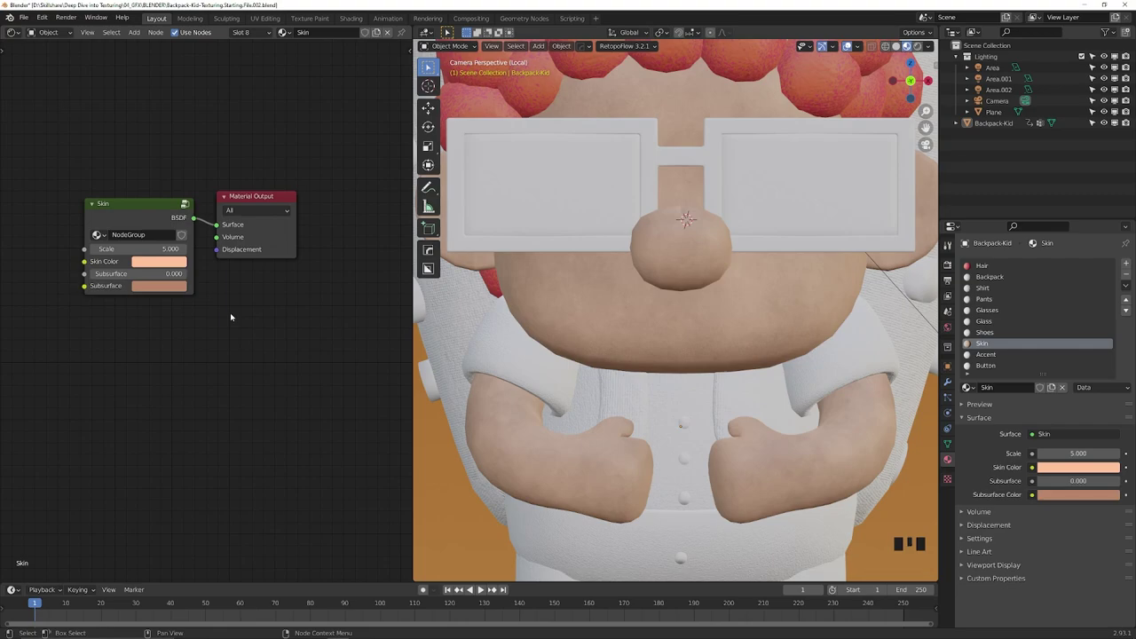
{"action": "scroll", "coordinate": [682, 291], "scroll_direction": "down", "scroll_amount": 2}
{"action": "middle_click_drag", "start_coordinate": [682, 290], "coordinate": [701, 315], "text": "shift"}
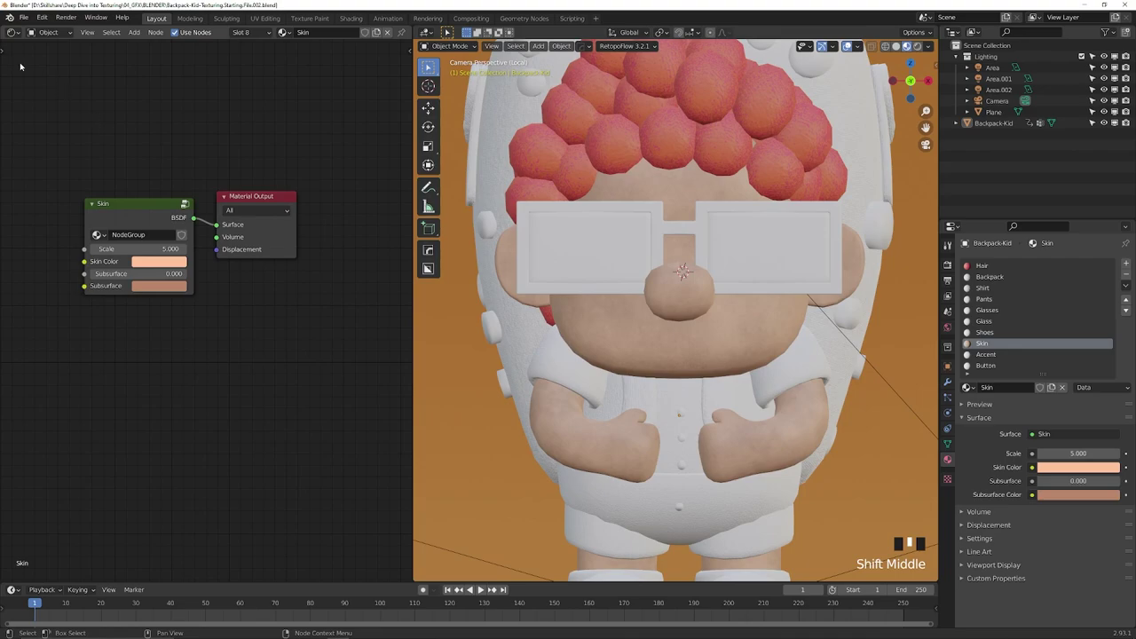
{"action": "left_click", "coordinate": [16, 35]}
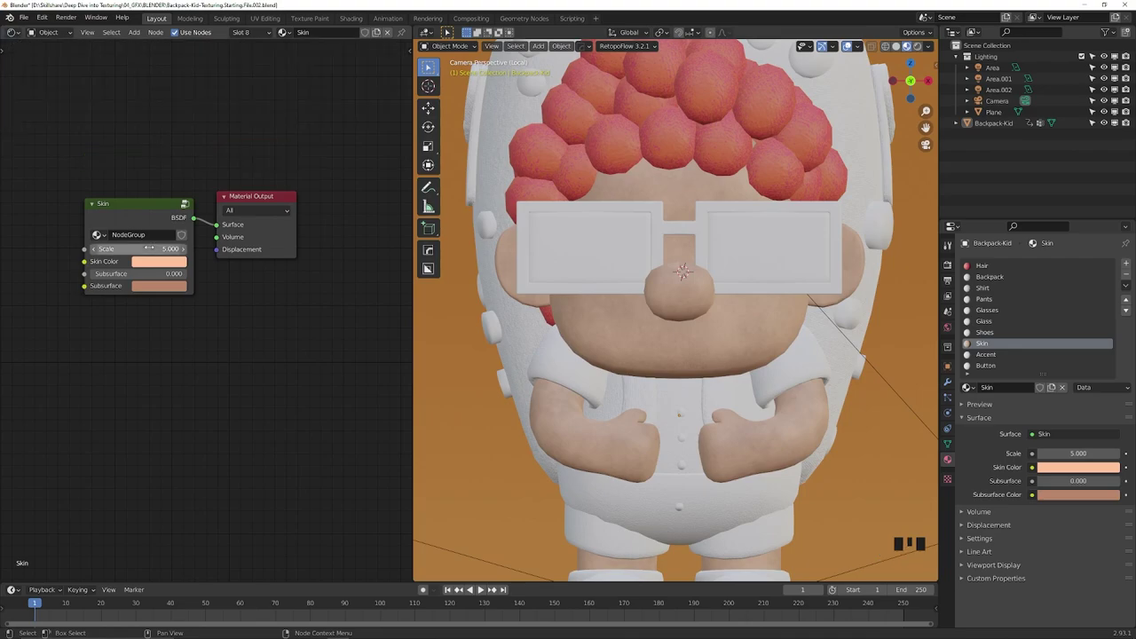
{"action": "left_click_drag", "start_coordinate": [6, 579], "coordinate": [30, 245]}
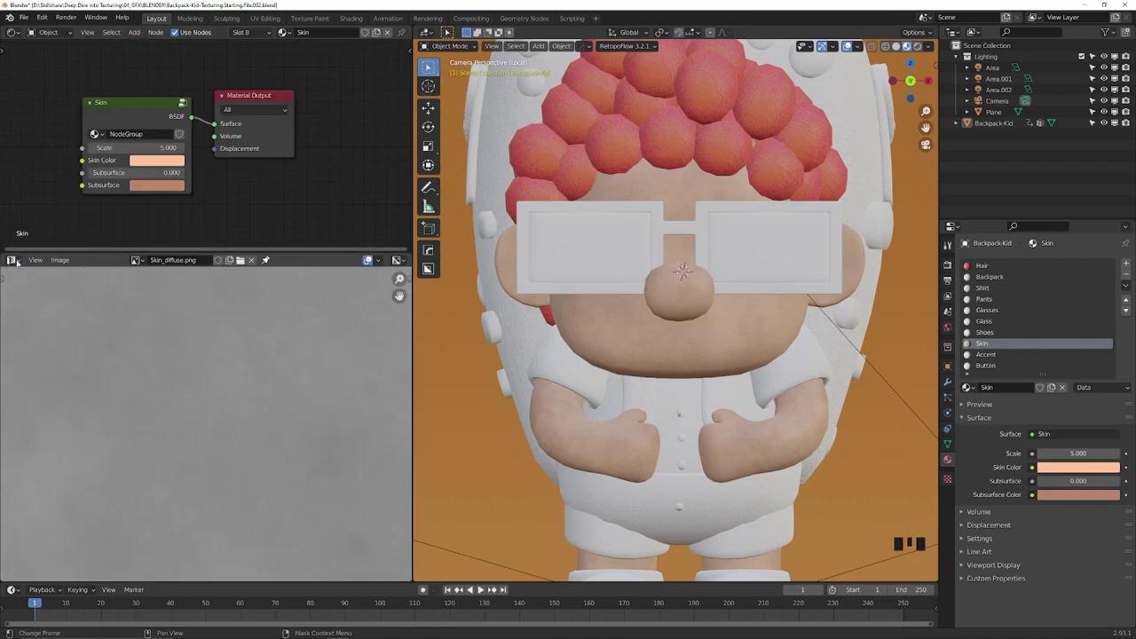
{"action": "left_click", "coordinate": [16, 262]}
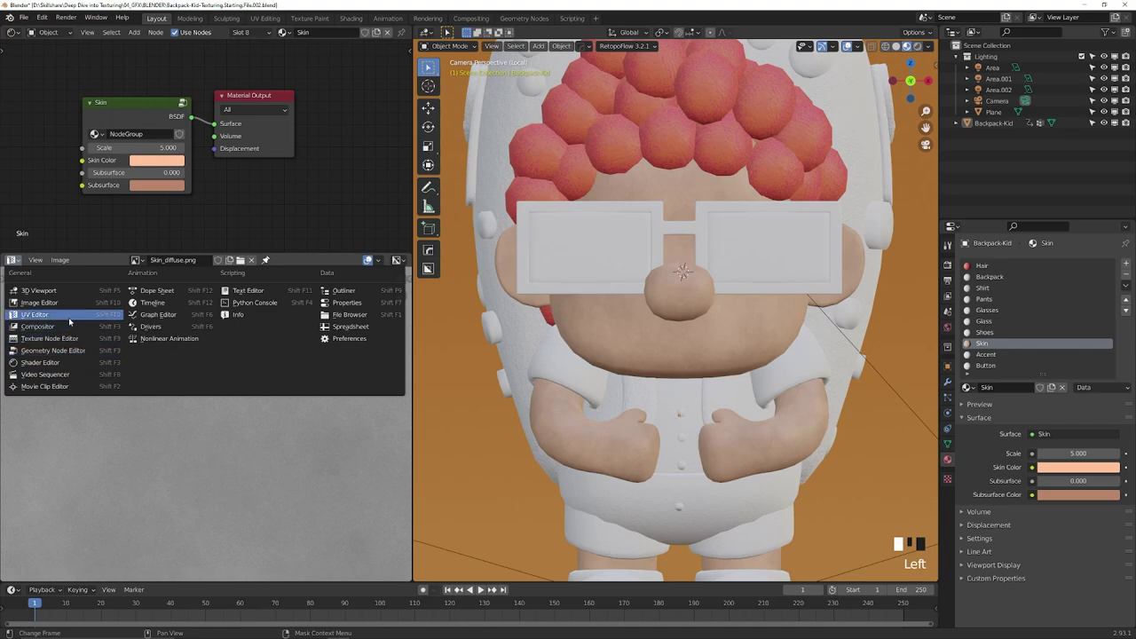
{"action": "scroll", "coordinate": [212, 391], "scroll_direction": "down", "scroll_amount": 1}
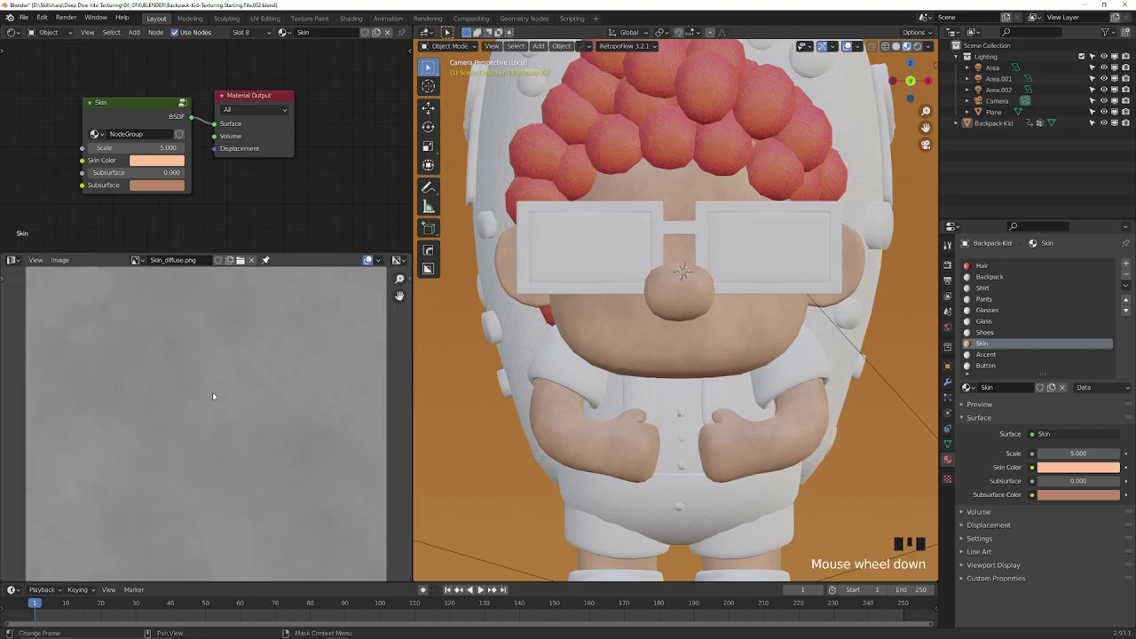
{"action": "scroll", "coordinate": [695, 321], "scroll_direction": "up", "scroll_amount": 1}
Step: Check the character's mesh wireframe in Edit Mode and return to Object Mode
{"action": "left_click", "coordinate": [696, 322]}
{"action": "key", "text": "Tab"}
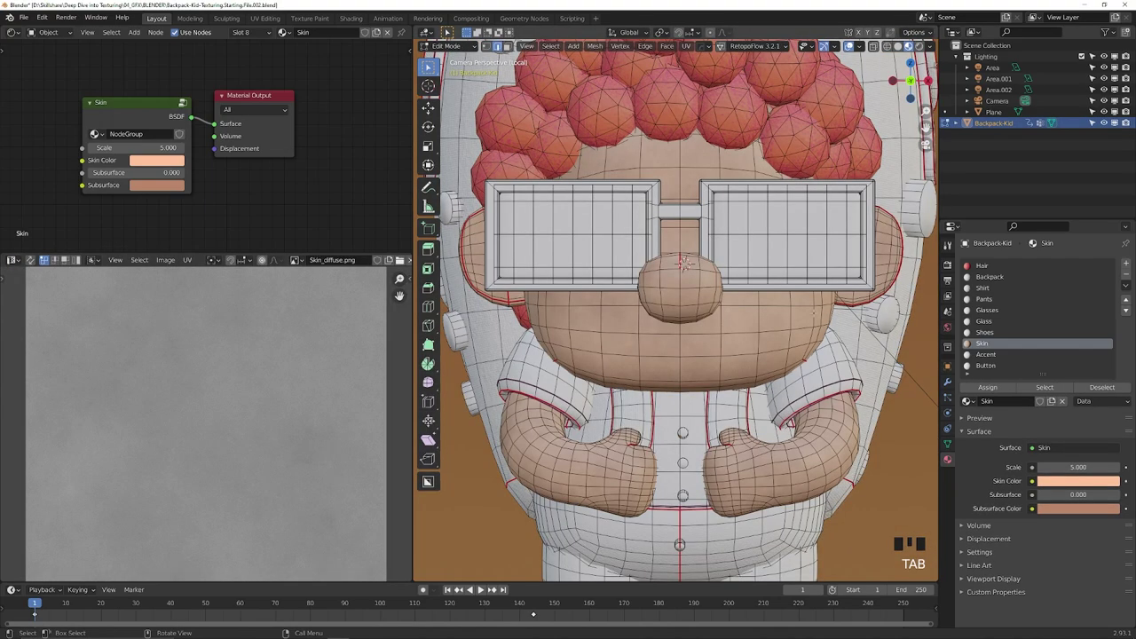
{"action": "scroll", "coordinate": [691, 316], "scroll_direction": "down", "scroll_amount": 2}
{"action": "middle_click_drag", "start_coordinate": [710, 341], "coordinate": [703, 309], "text": "shift"}
{"action": "scroll", "coordinate": [703, 349], "scroll_direction": "up", "scroll_amount": 2}
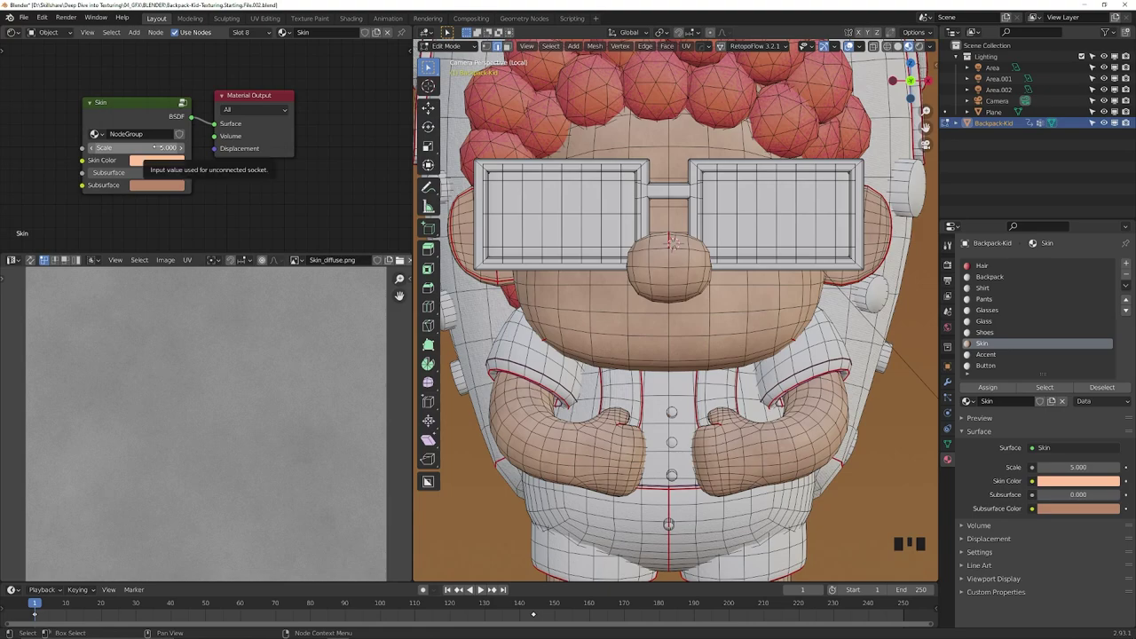
{"action": "key", "text": "Tab"}
Step: Examine the skin texture on the character's face, nose and arms up close and from several angles
{"action": "left_click", "coordinate": [717, 356]}
{"action": "scroll", "coordinate": [735, 381], "scroll_direction": "up", "scroll_amount": 4}
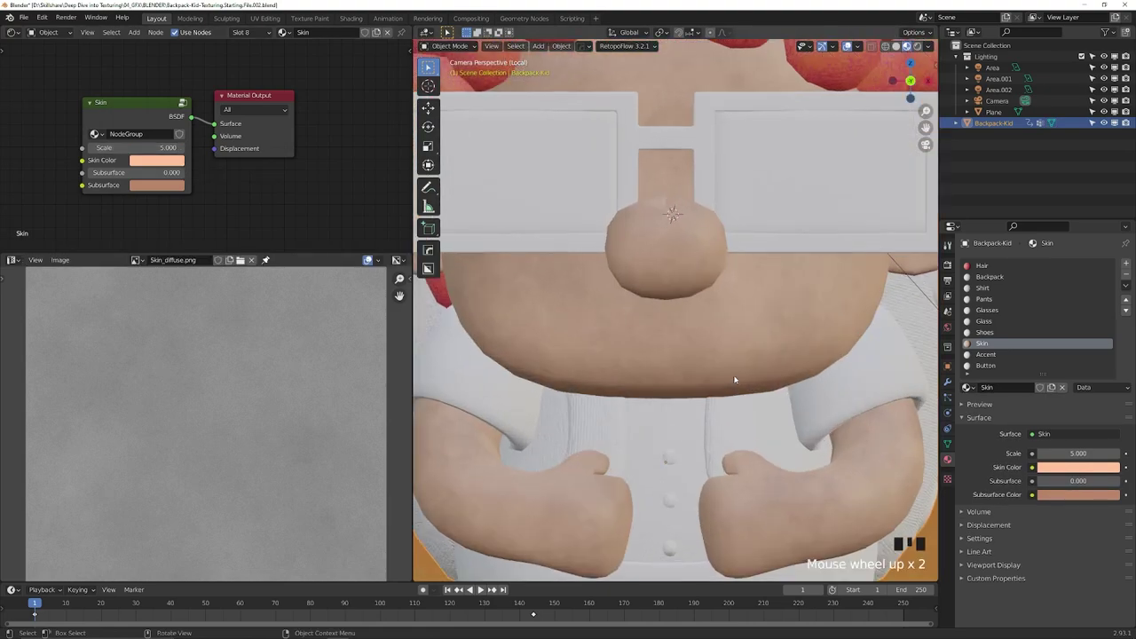
{"action": "scroll", "coordinate": [729, 394], "scroll_direction": "up", "scroll_amount": 3}
{"action": "middle_click_drag", "start_coordinate": [798, 456], "coordinate": [757, 475], "text": "shift"}
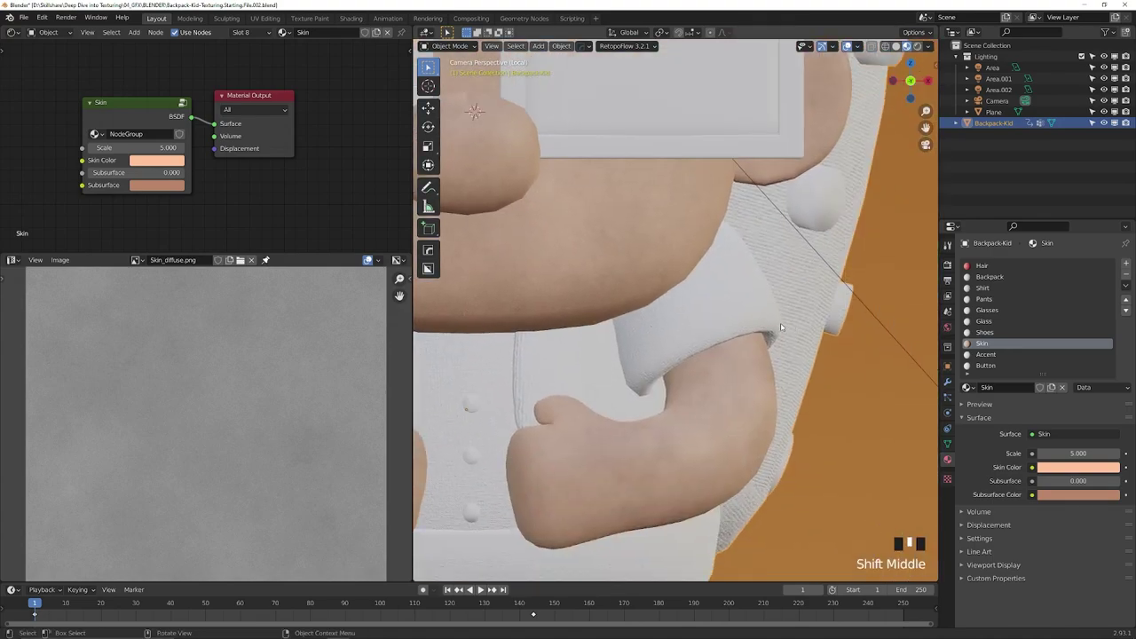
{"action": "middle_click_drag", "start_coordinate": [729, 436], "coordinate": [640, 328]}
{"action": "scroll", "coordinate": [736, 373], "scroll_direction": "up", "scroll_amount": 8}
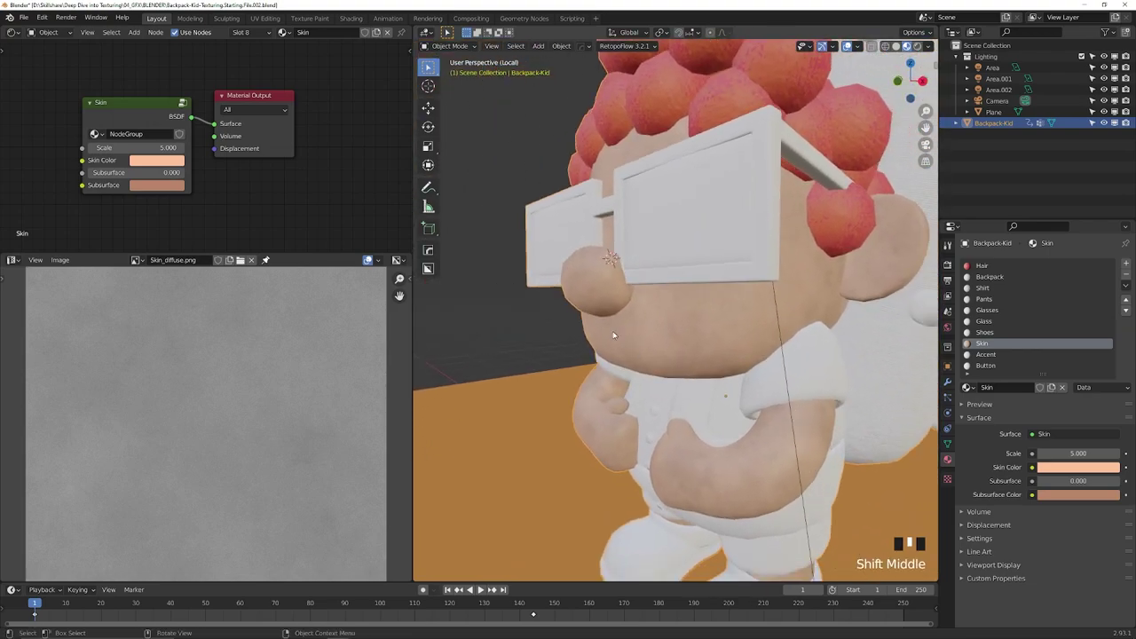
{"action": "key", "text": "KP_1"}
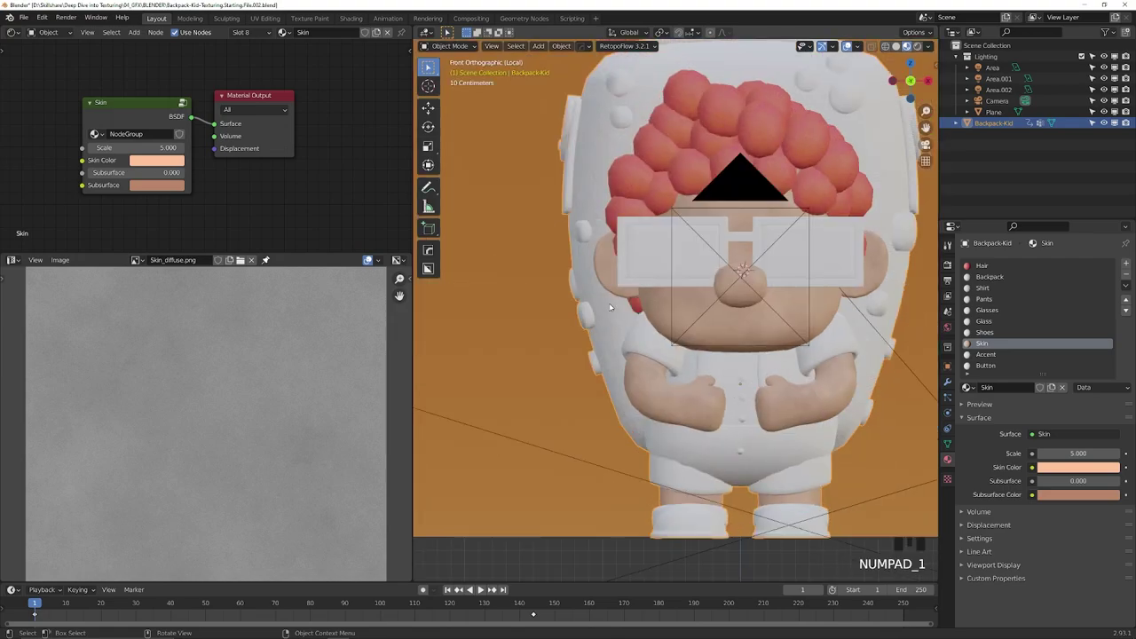
{"action": "scroll", "coordinate": [609, 303], "scroll_direction": "up", "scroll_amount": 3}
{"action": "middle_click_drag", "start_coordinate": [609, 302], "coordinate": [675, 284], "text": "shift"}
{"action": "mouse_move", "coordinate": [744, 271]}
{"action": "middle_mouse_down", "text": "shift"}
{"action": "mouse_move", "coordinate": [681, 322]}
{"action": "mouse_move", "coordinate": [686, 333]}
{"action": "middle_mouse_up", "text": "shift"}
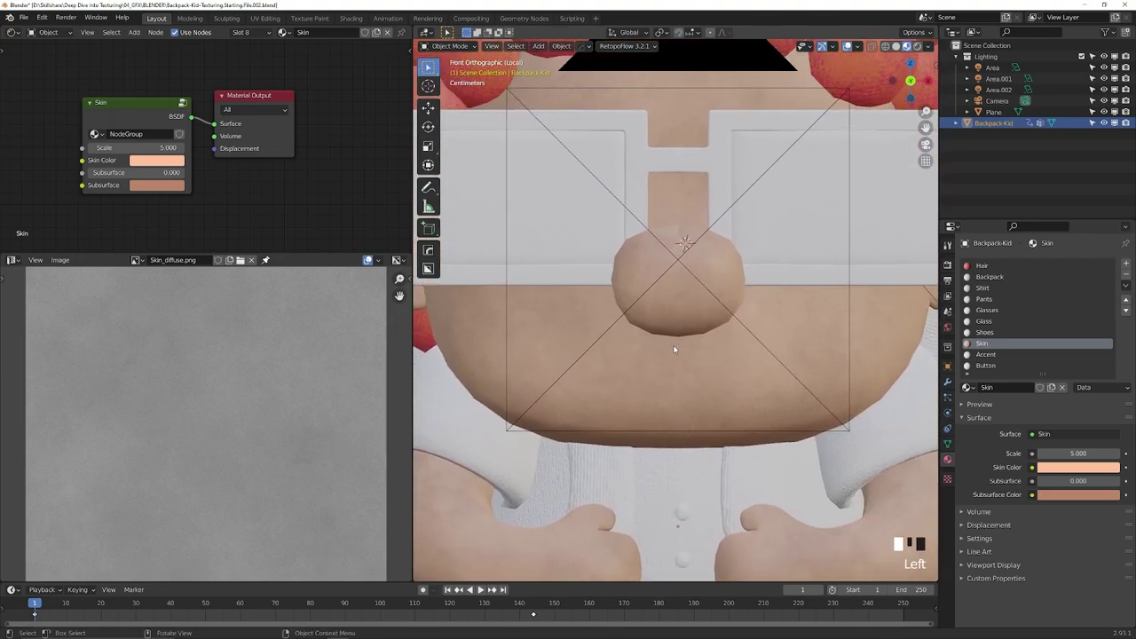
Step: Select the entire nose mesh in Edit Mode so its UV island shows in the UV Editor
{"action": "key", "text": "Tab"}
{"action": "left_click", "coordinate": [701, 367]}
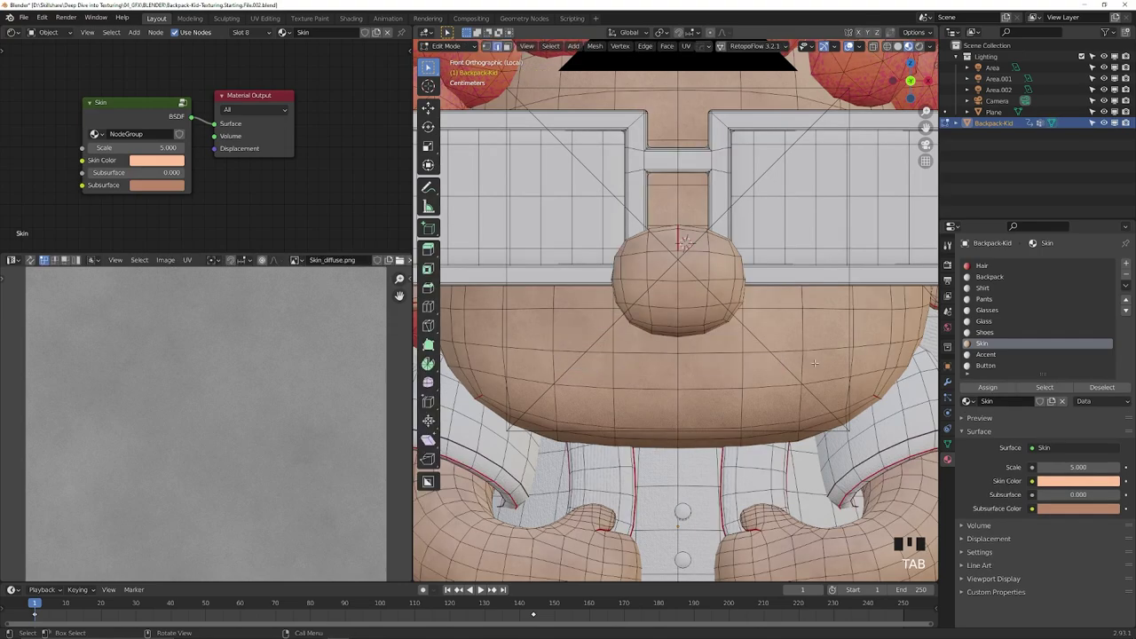
{"action": "scroll", "coordinate": [661, 315], "scroll_direction": "down", "scroll_amount": 1}
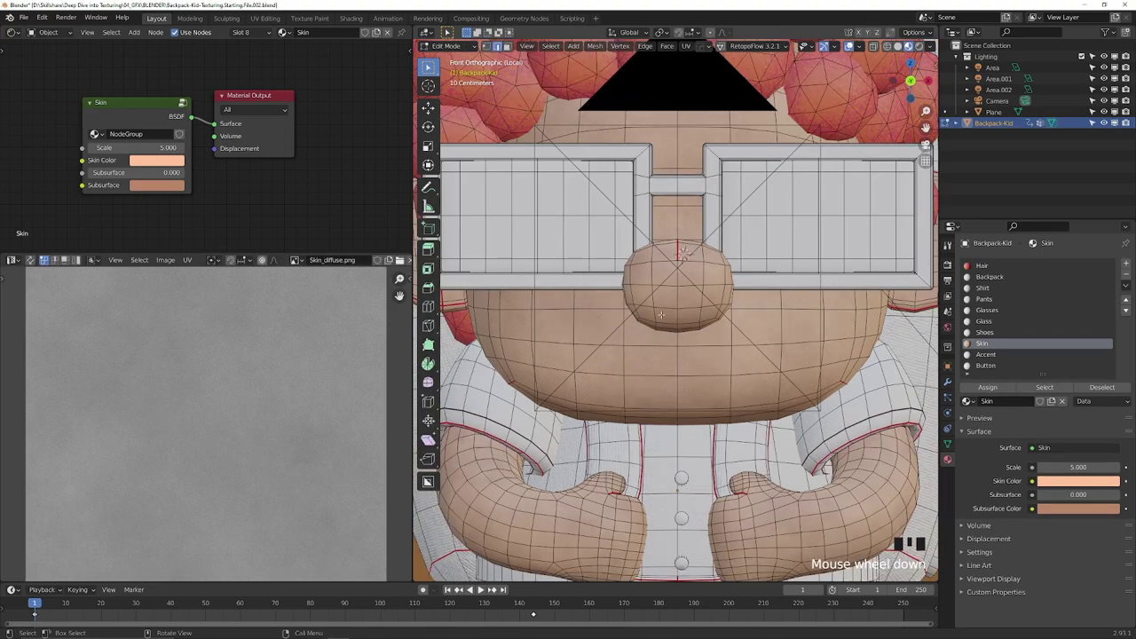
{"action": "key", "text": "l"}
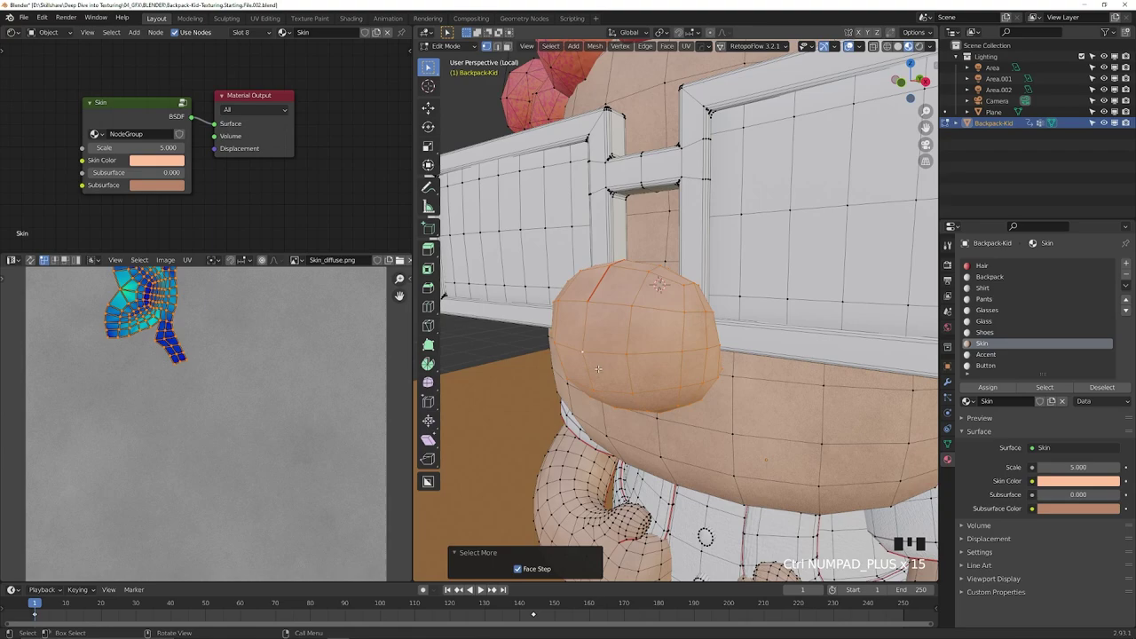
{"action": "scroll", "coordinate": [664, 360], "scroll_direction": "down", "scroll_amount": 2}
{"action": "middle_click_drag", "start_coordinate": [664, 359], "coordinate": [706, 359]}
{"action": "middle_click_drag", "start_coordinate": [207, 304], "coordinate": [204, 396], "text": "shift"}
{"action": "scroll", "coordinate": [210, 391], "scroll_direction": "up", "scroll_amount": 3}
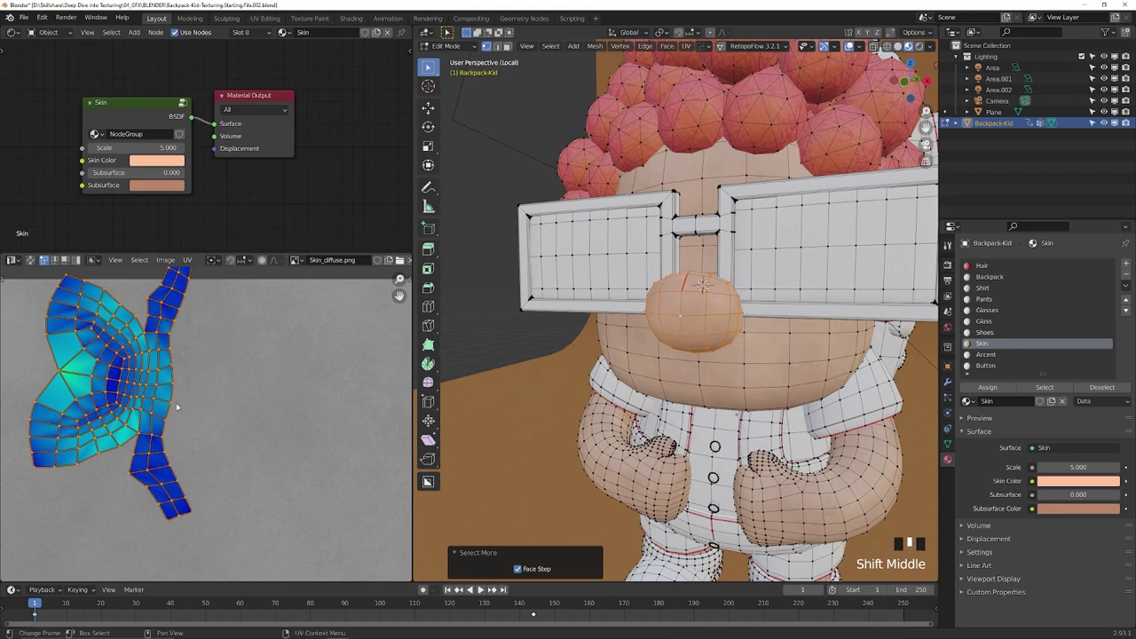
Step: Try scaling the nose's UV island up to about 2.5 and down to about 0.27 to compare the texture size
{"action": "scroll", "coordinate": [254, 426], "scroll_direction": "up", "scroll_amount": 4}
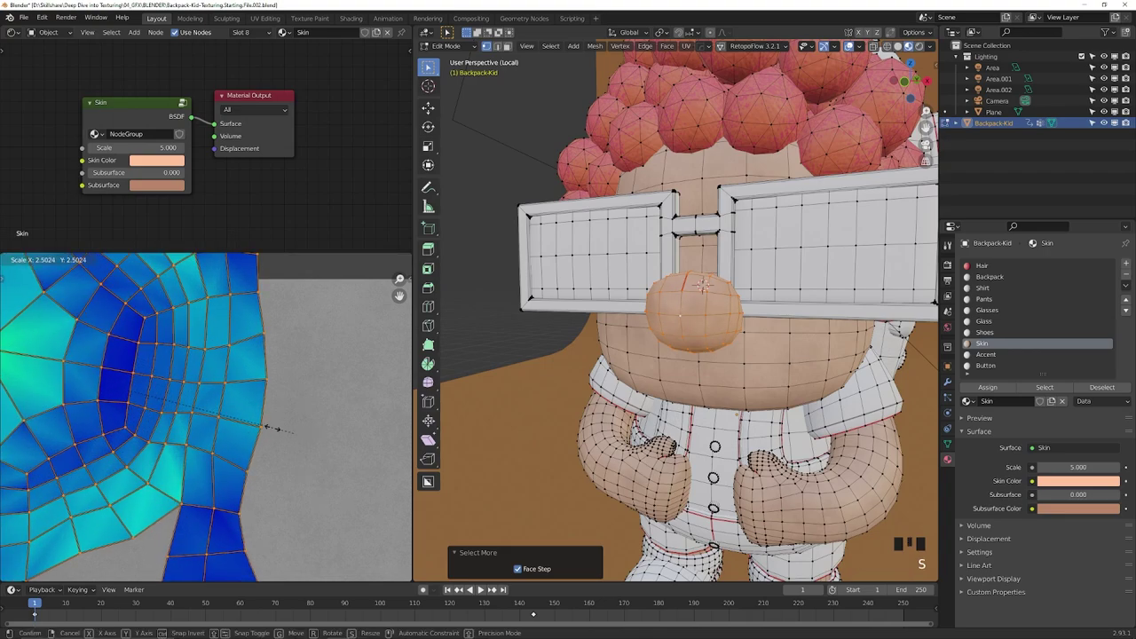
{"action": "scroll", "coordinate": [254, 426], "scroll_direction": "down", "scroll_amount": 4}
{"action": "scroll", "coordinate": [801, 343], "scroll_direction": "up", "scroll_amount": 3}
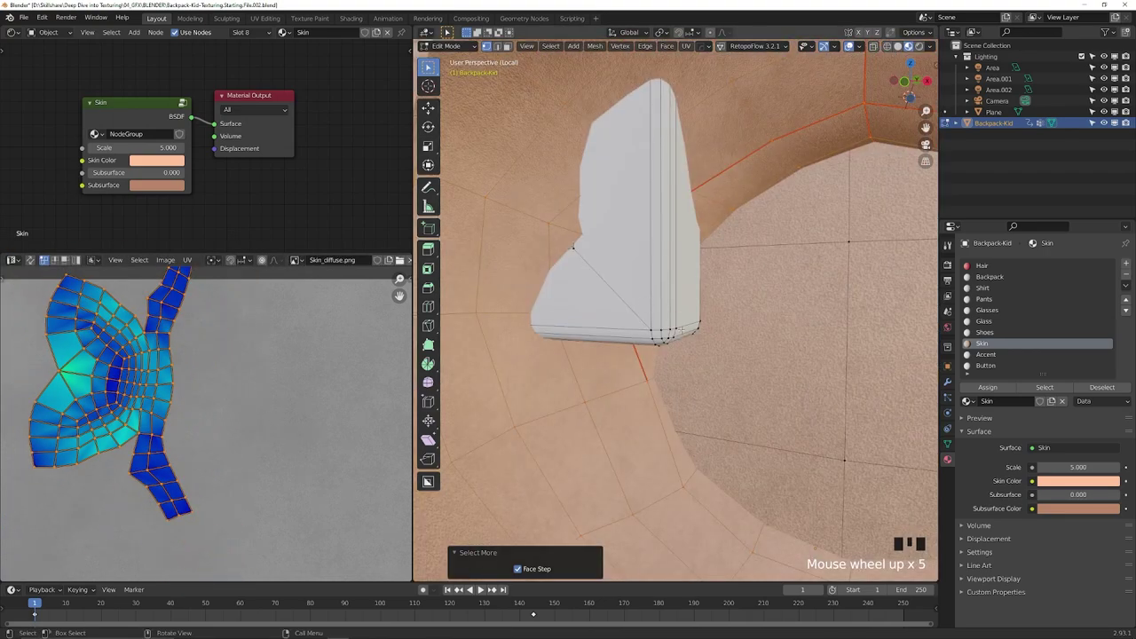
{"action": "scroll", "coordinate": [713, 341], "scroll_direction": "down", "scroll_amount": 2}
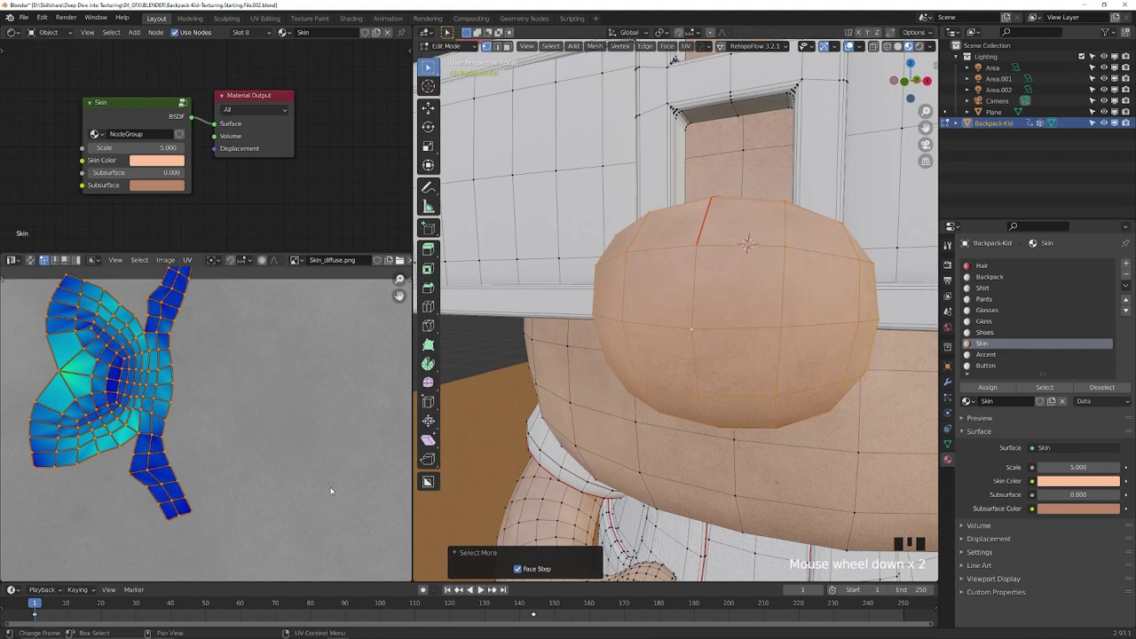
{"action": "key", "text": "s"}
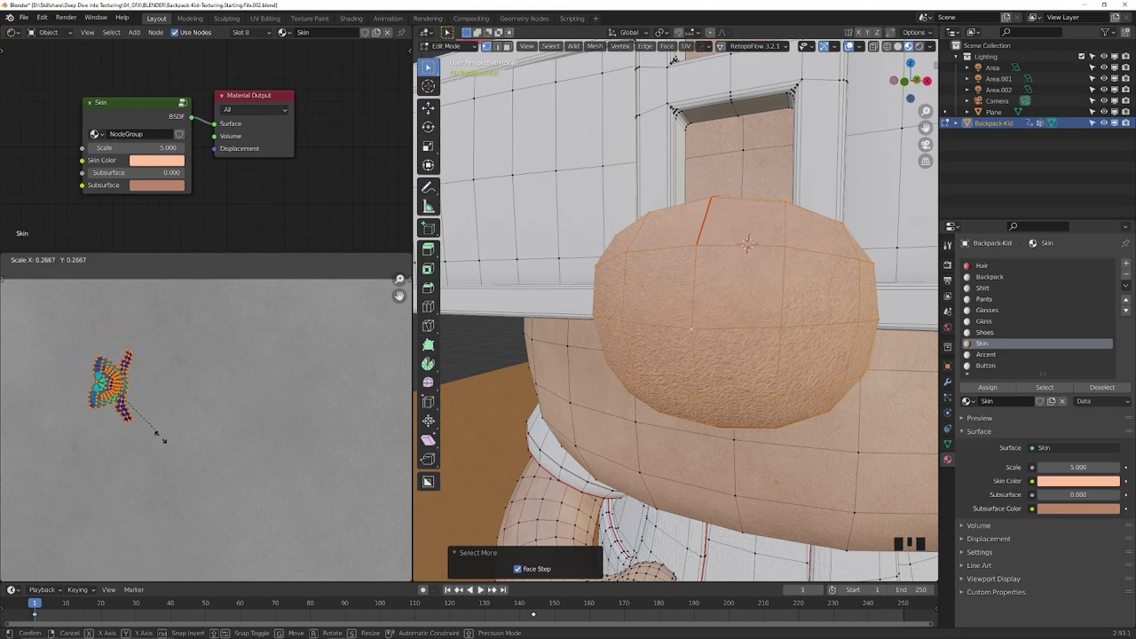
{"action": "key", "text": "Escape"}
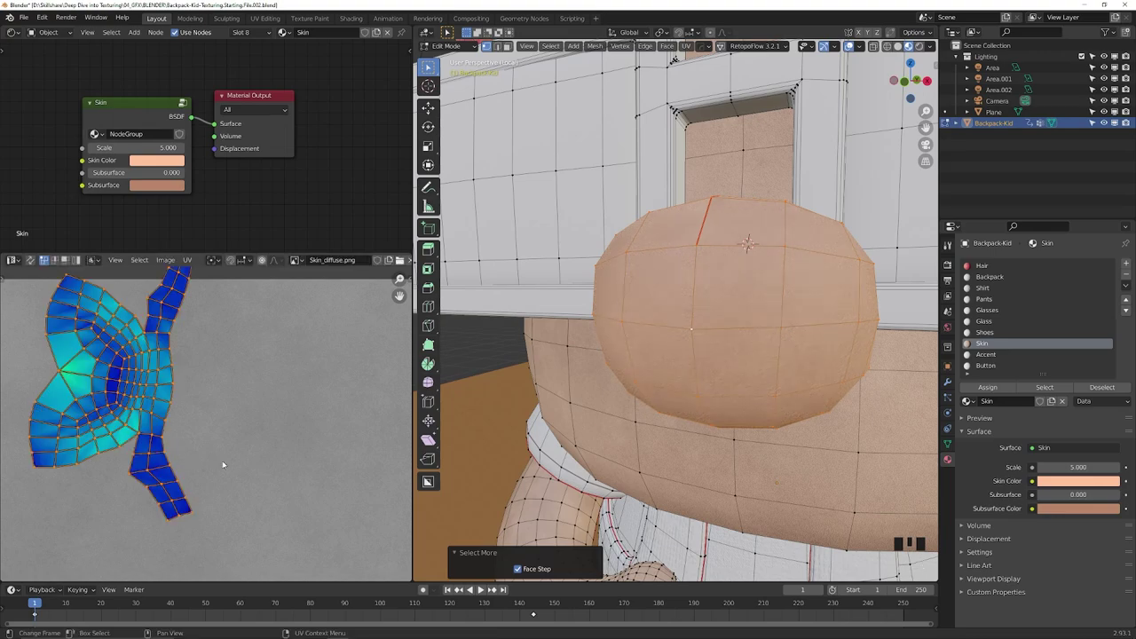
Step: Scale the nose's UV island down to about 0.56 and deselect all geometry
{"action": "key", "text": "s"}
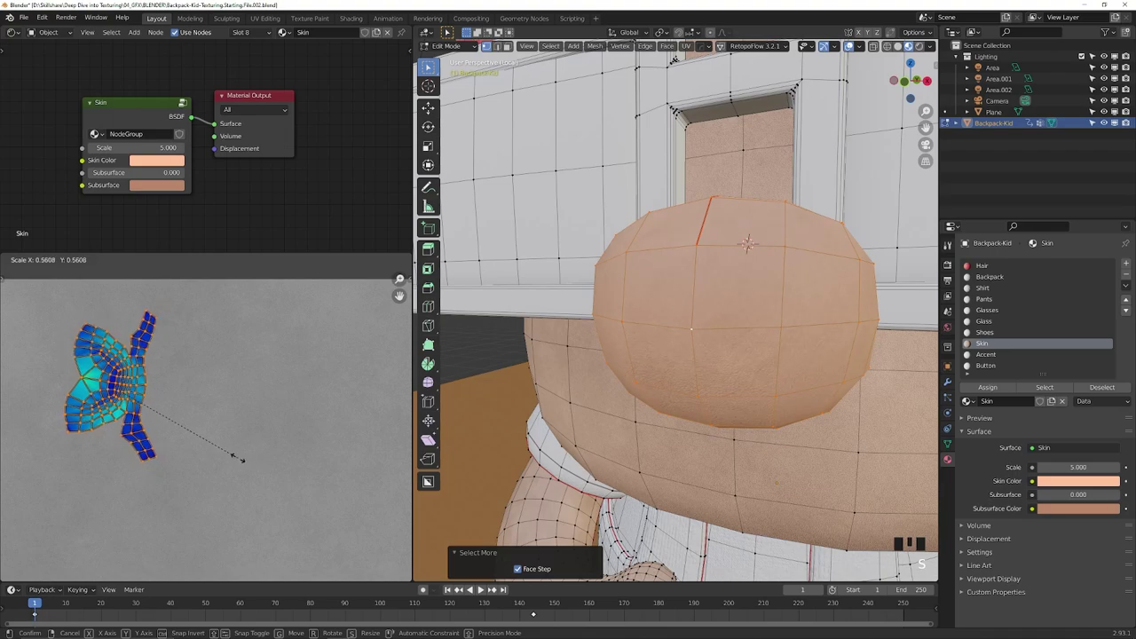
{"action": "left_click", "coordinate": [236, 459]}
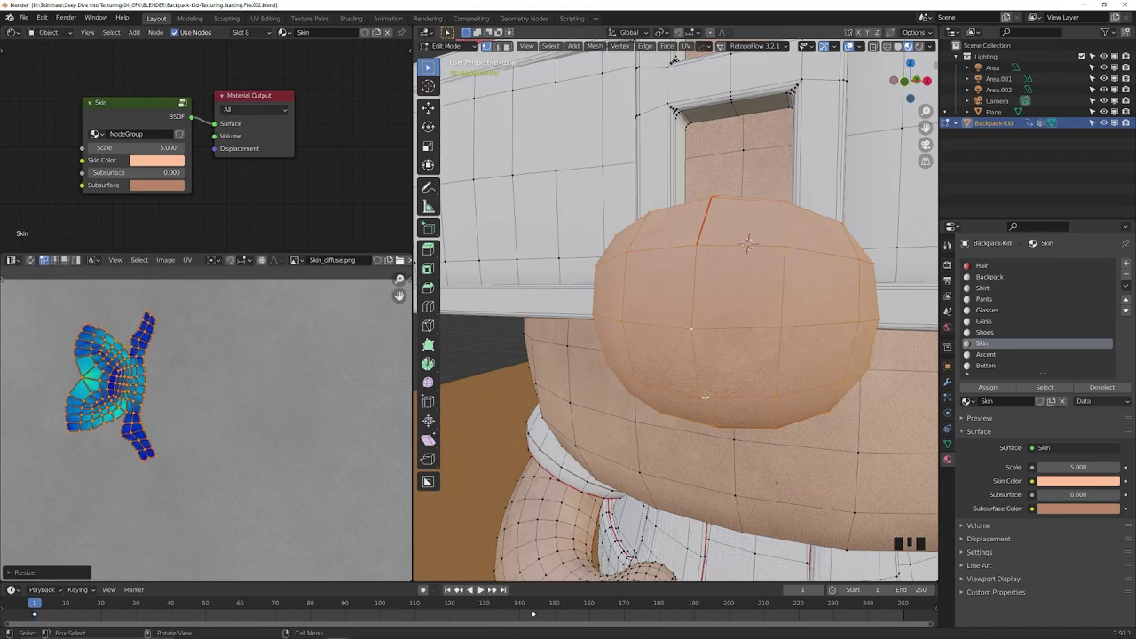
{"action": "scroll", "coordinate": [713, 393], "scroll_direction": "down", "scroll_amount": 5}
{"action": "key", "text": "a"}
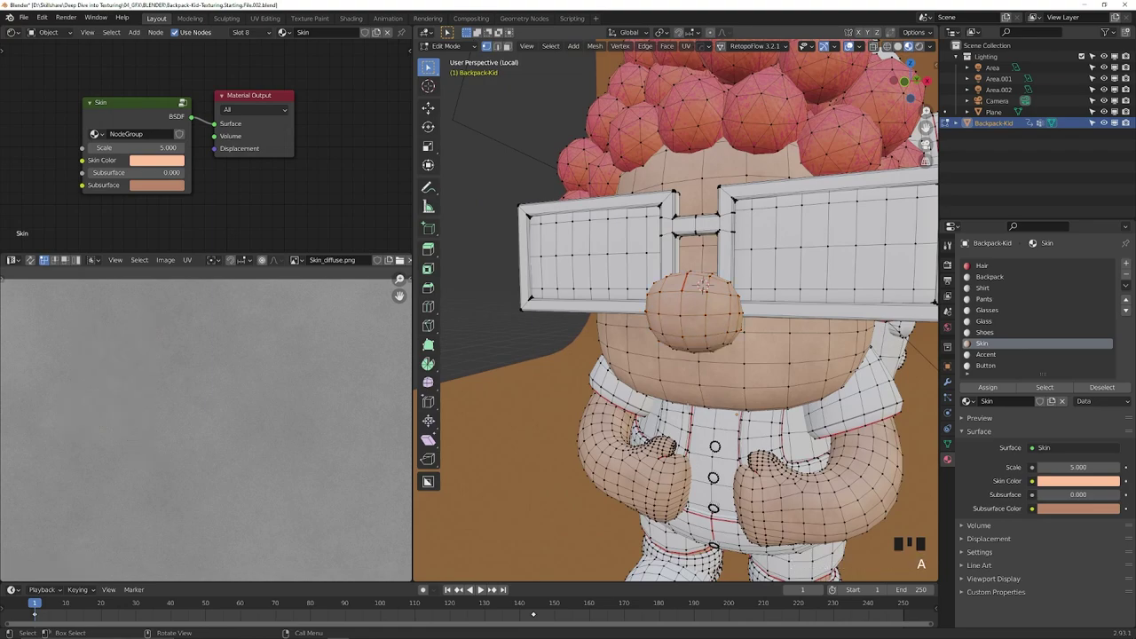
Step: Merge the image editor area into the shader editor above it so the node graph fills the whole column
{"action": "middle_click_drag", "start_coordinate": [712, 393], "coordinate": [739, 381]}
{"action": "left_click_drag", "start_coordinate": [3, 251], "coordinate": [13, 286]}
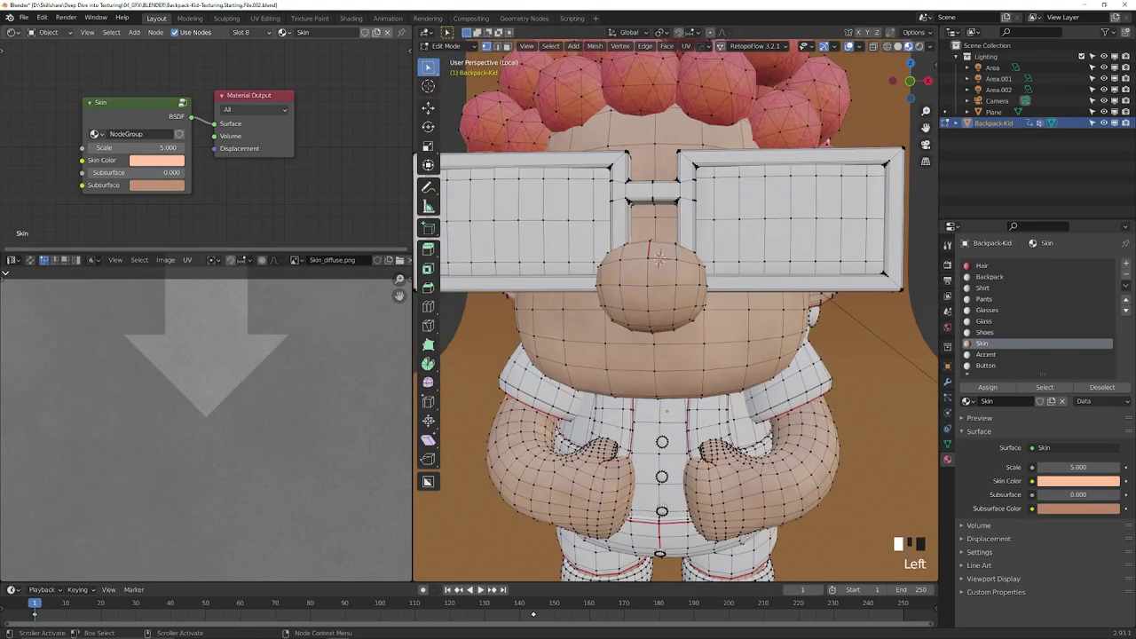
{"action": "middle_click_drag", "start_coordinate": [74, 228], "coordinate": [149, 195]}
{"action": "middle_click_drag", "start_coordinate": [77, 251], "coordinate": [109, 239]}
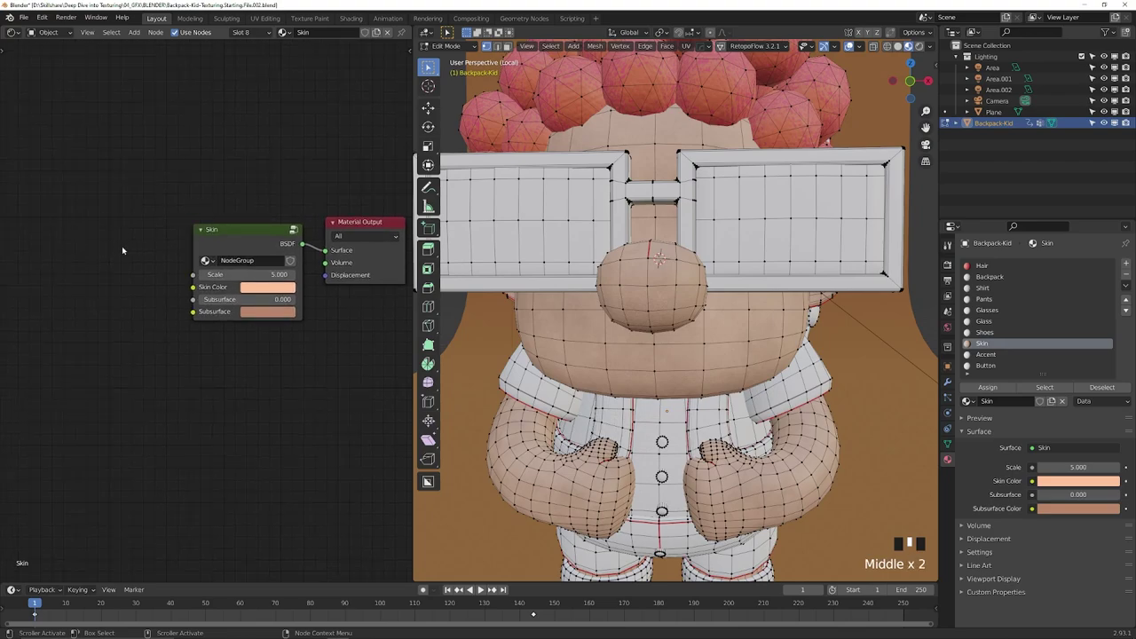
Step: Add an Image Texture node to the Skin material and place it in front of the Skin group node
{"action": "left_click", "coordinate": [96, 263]}
{"action": "key", "text": "shift+a"}
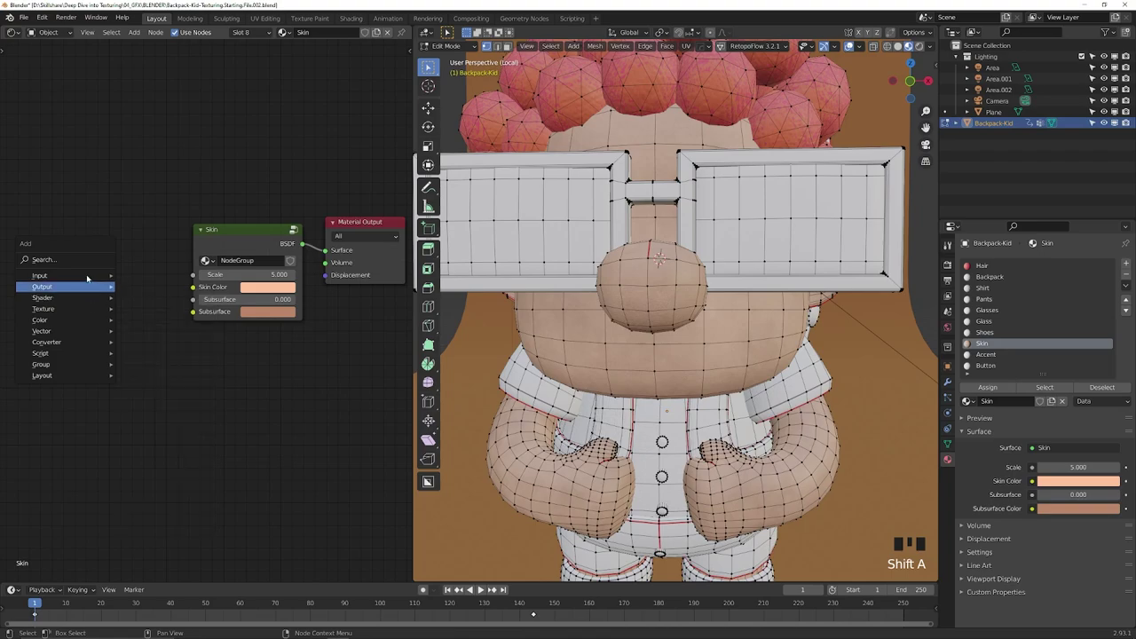
{"action": "left_click", "coordinate": [85, 258]}
{"action": "type", "text": "image"}
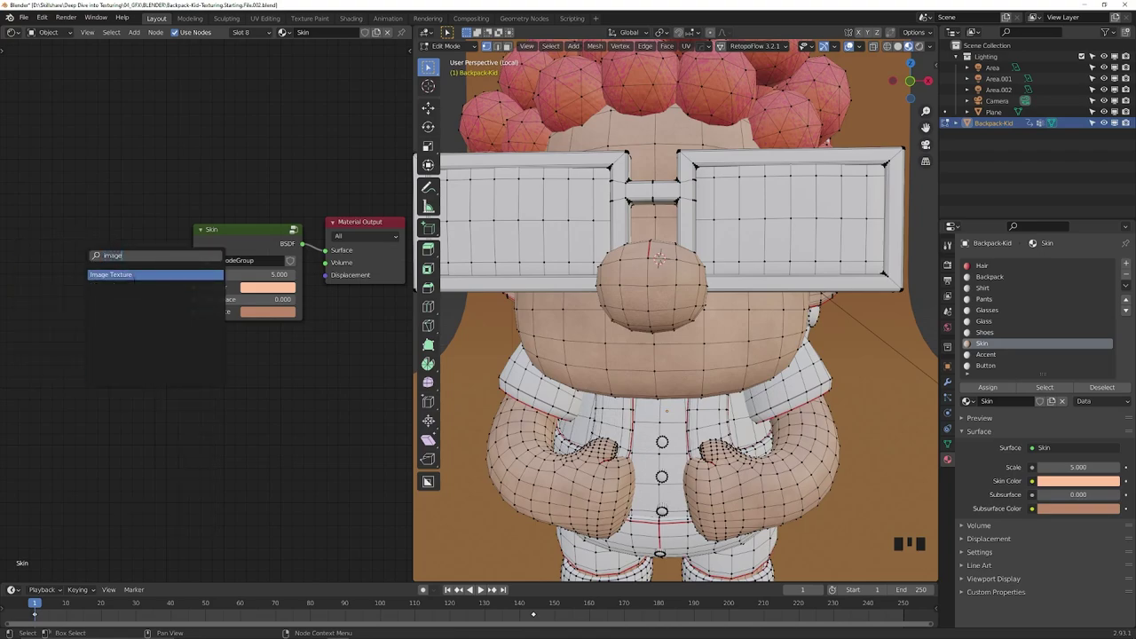
{"action": "key", "text": "Return"}
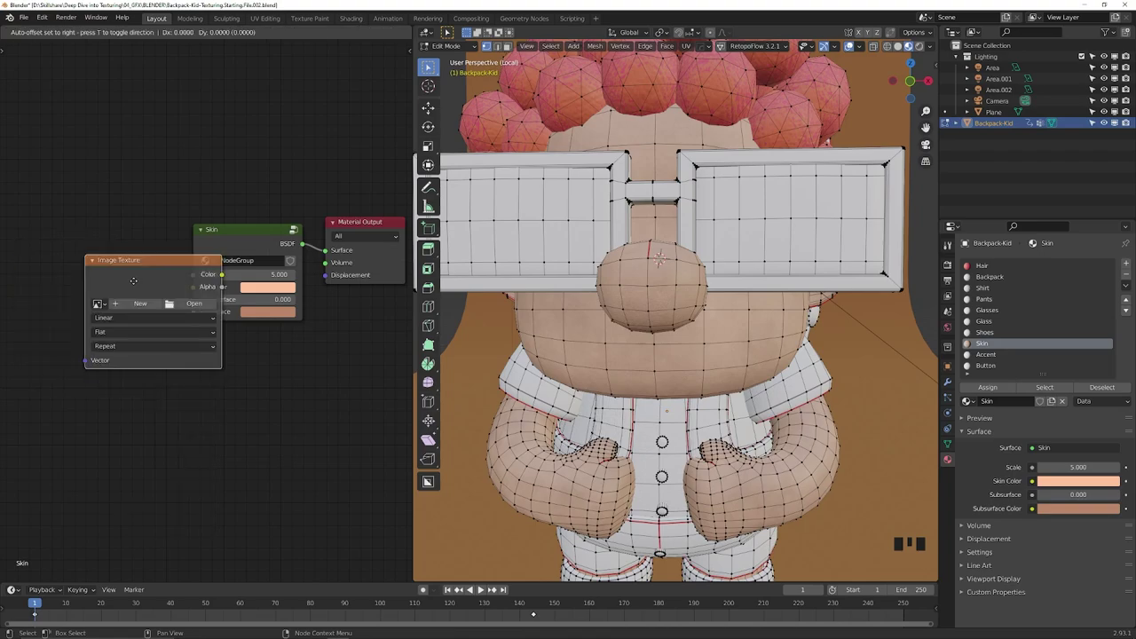
{"action": "left_click", "coordinate": [84, 254]}
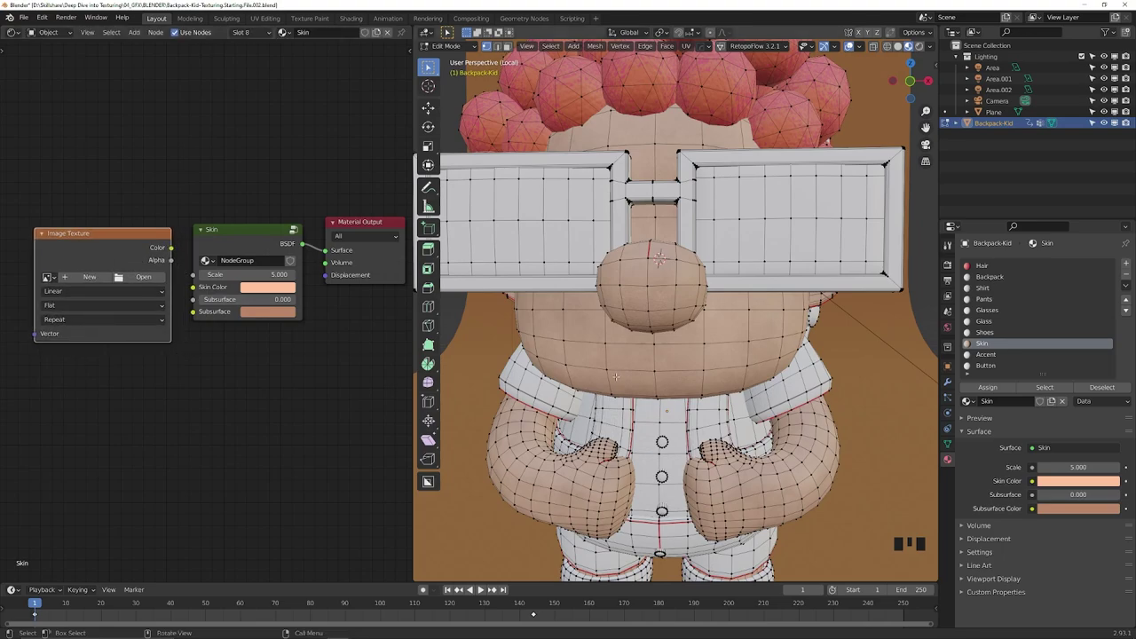
{"action": "left_click_drag", "start_coordinate": [119, 249], "coordinate": [91, 216]}
{"action": "middle_click_drag", "start_coordinate": [115, 173], "coordinate": [182, 157]}
{"action": "middle_click_drag", "start_coordinate": [182, 254], "coordinate": [203, 277]}
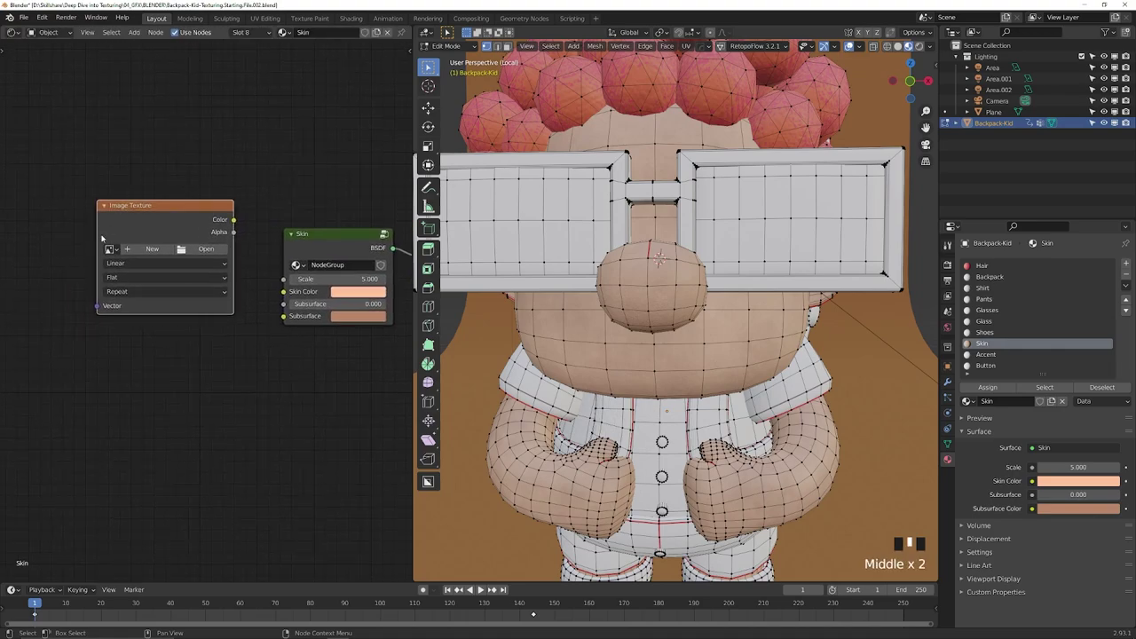
{"action": "left_click_drag", "start_coordinate": [229, 249], "coordinate": [219, 275]}
{"action": "middle_click_drag", "start_coordinate": [182, 359], "coordinate": [207, 337]}
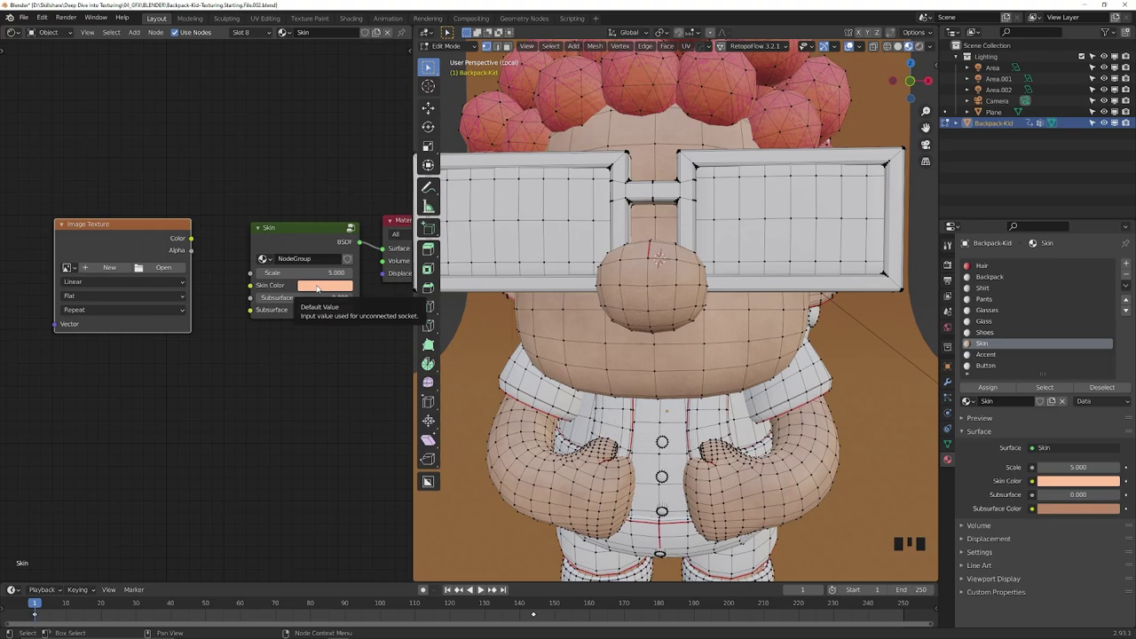
Step: Copy the Skin group node's Skin Color value and nudge the Image Texture node slightly farther from the group
{"action": "key", "text": "ctrl+c"}
{"action": "key", "text": "ctrl+c"}
{"action": "key", "text": "ctrl+c"}
{"action": "key", "text": "ctrl+c"}
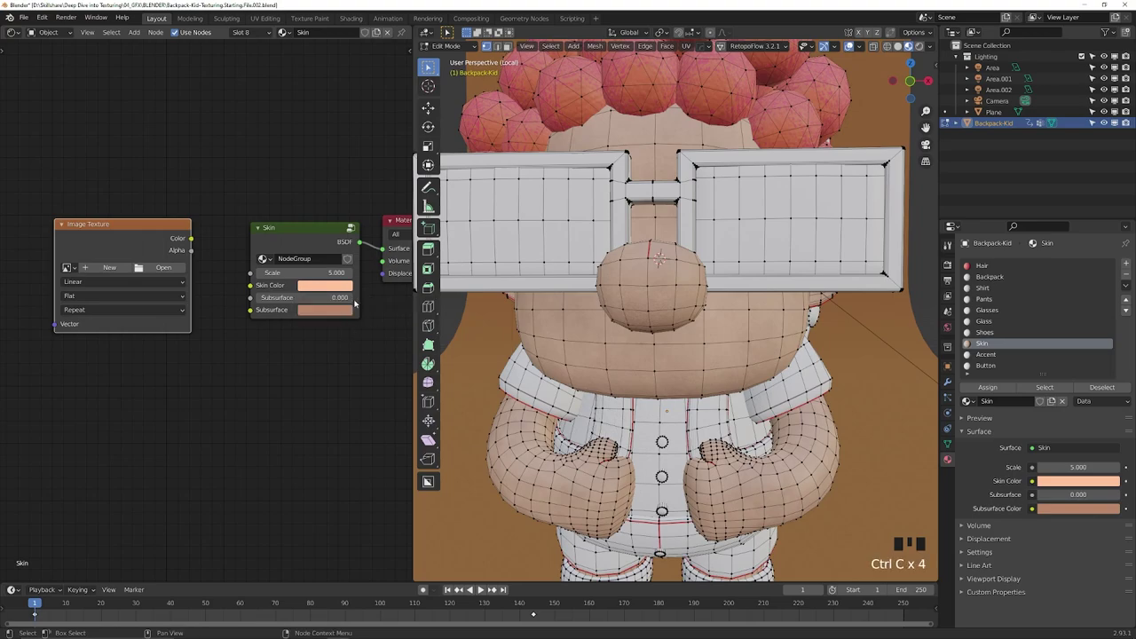
{"action": "left_click_drag", "start_coordinate": [155, 238], "coordinate": [148, 233]}
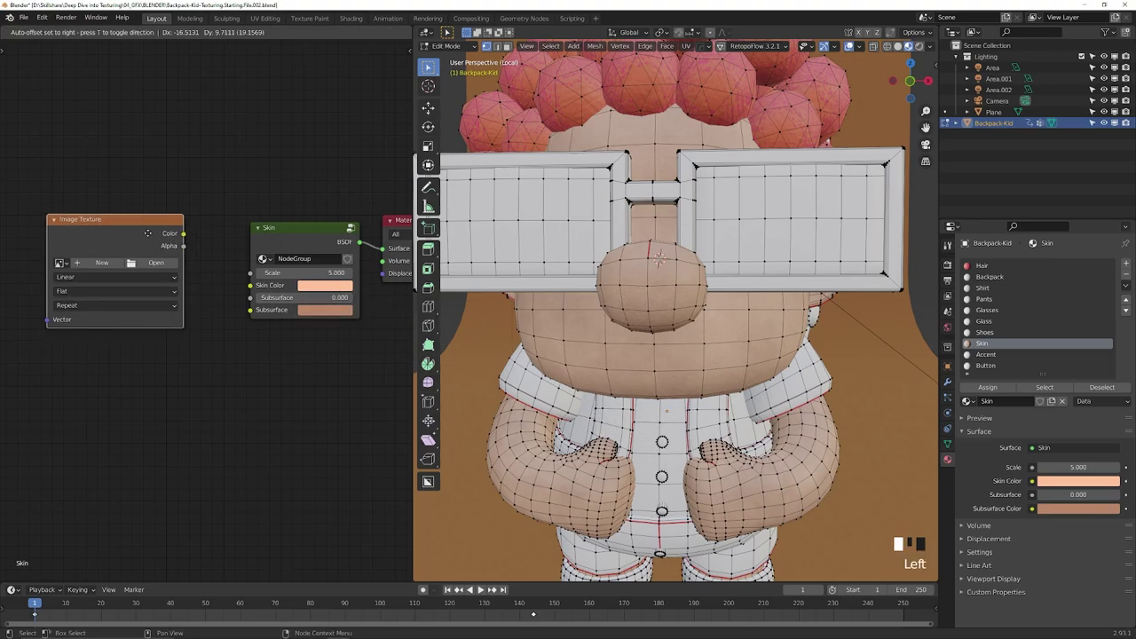
{"action": "middle_click_drag", "start_coordinate": [147, 232], "coordinate": [215, 217]}
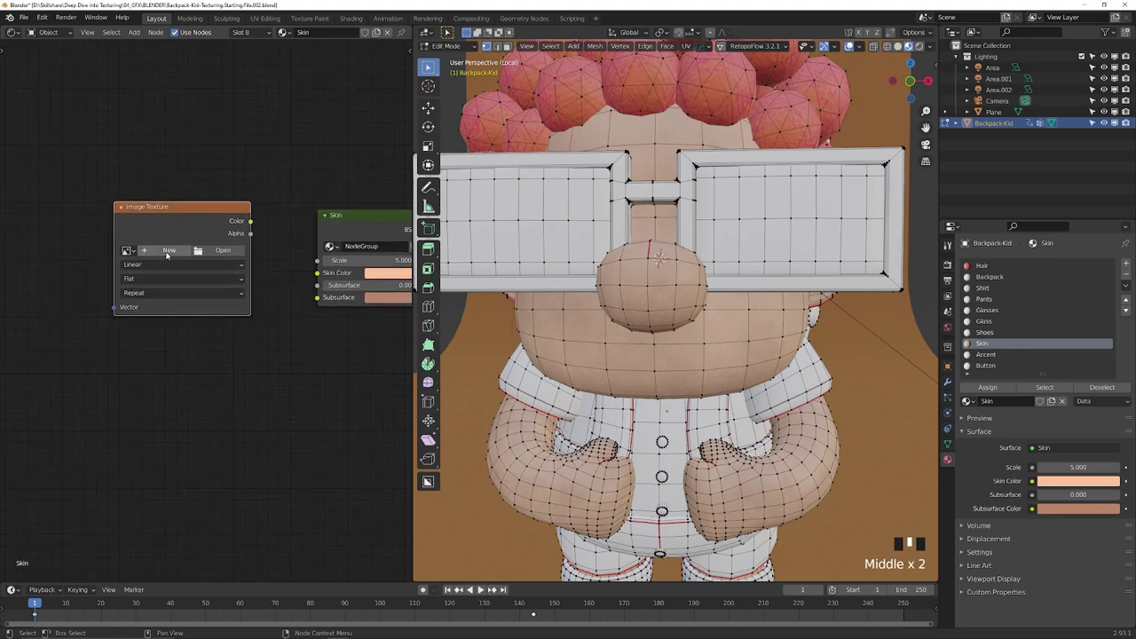
Step: Create a new 2048 x 2048 px image named Skin-Details in the texture node, filled with the copied skin color
{"action": "left_click", "coordinate": [166, 251]}
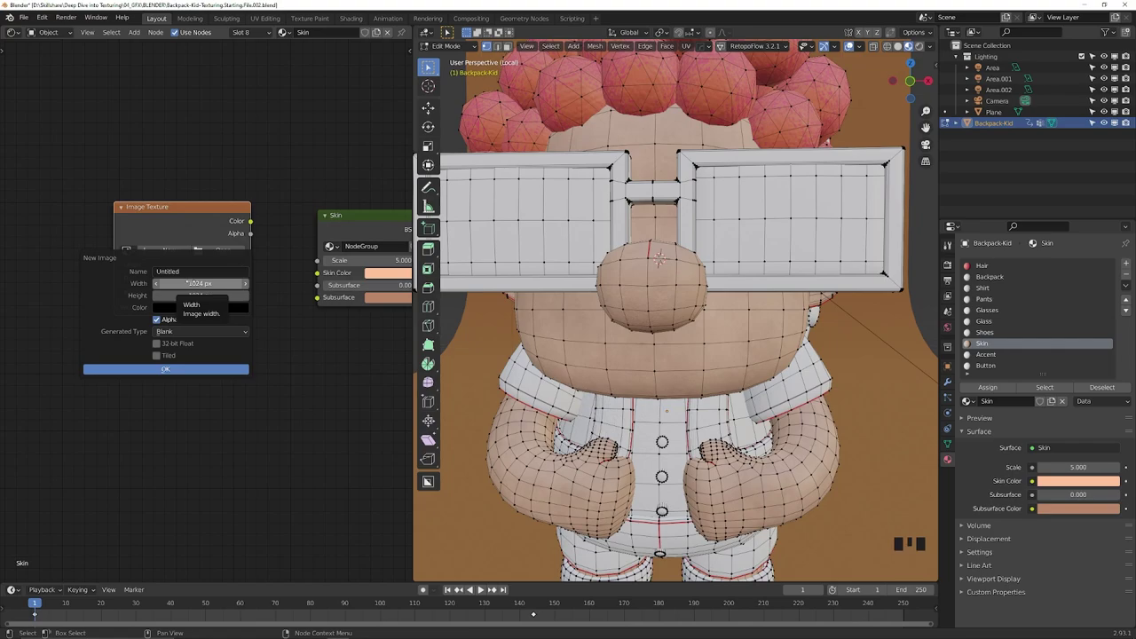
{"action": "left_click", "coordinate": [203, 282]}
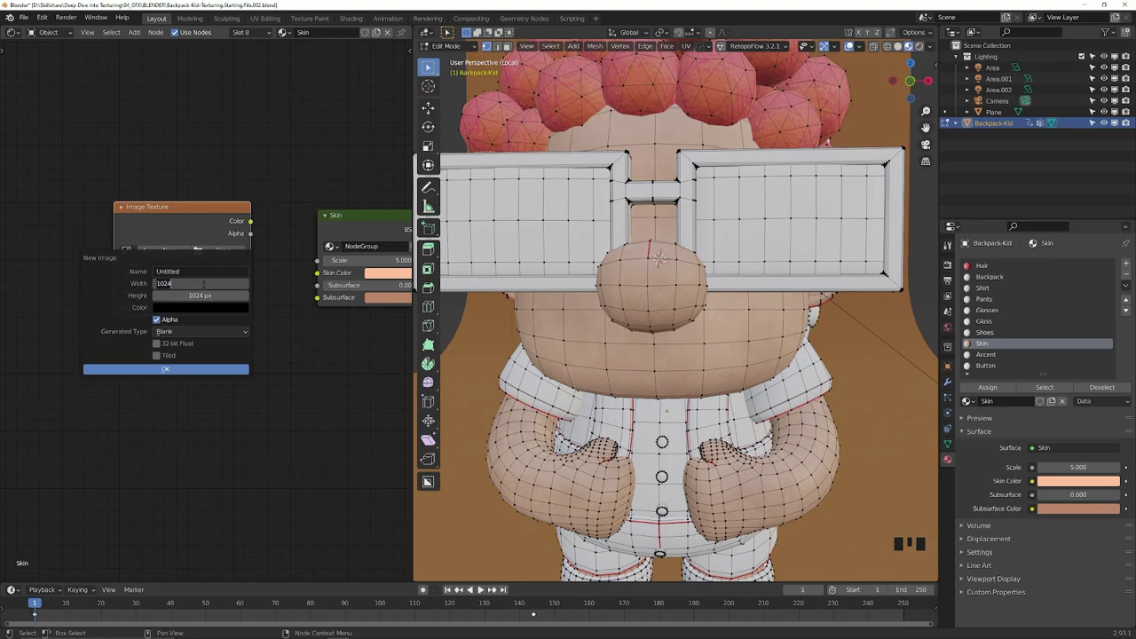
{"action": "type", "text": "2048"}
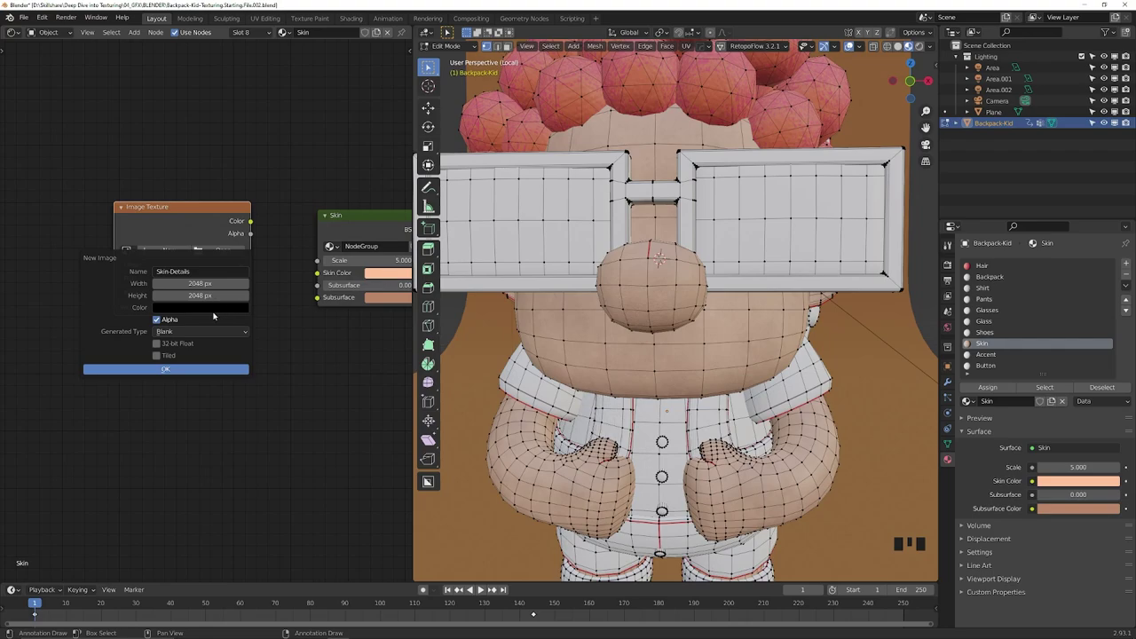
{"action": "key", "text": "ctrl+v"}
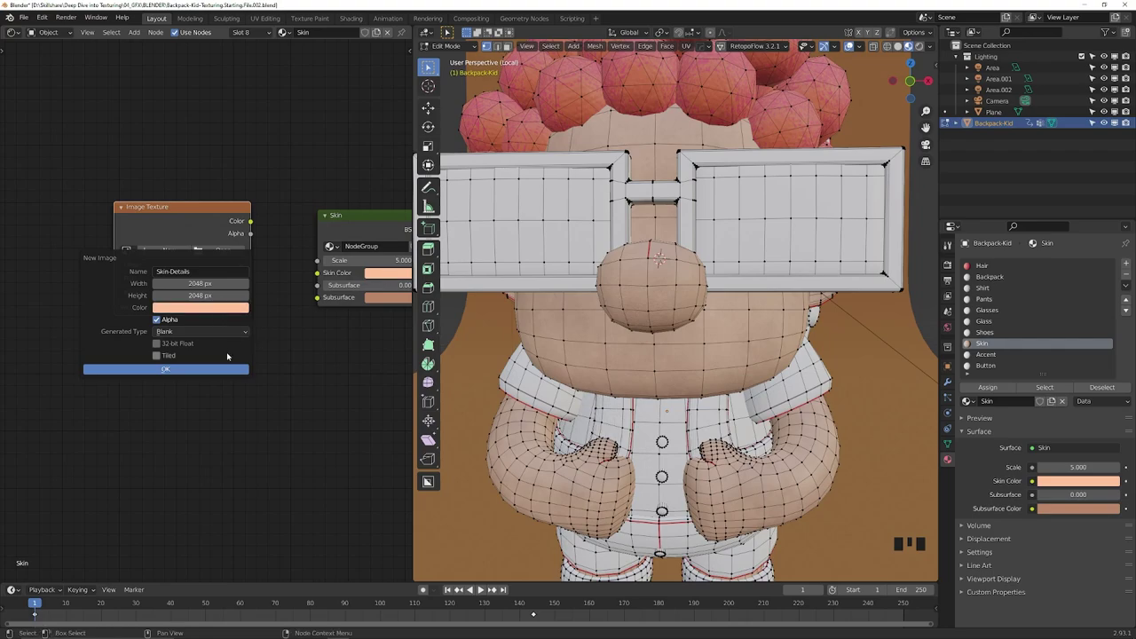
{"action": "left_click", "coordinate": [212, 370]}
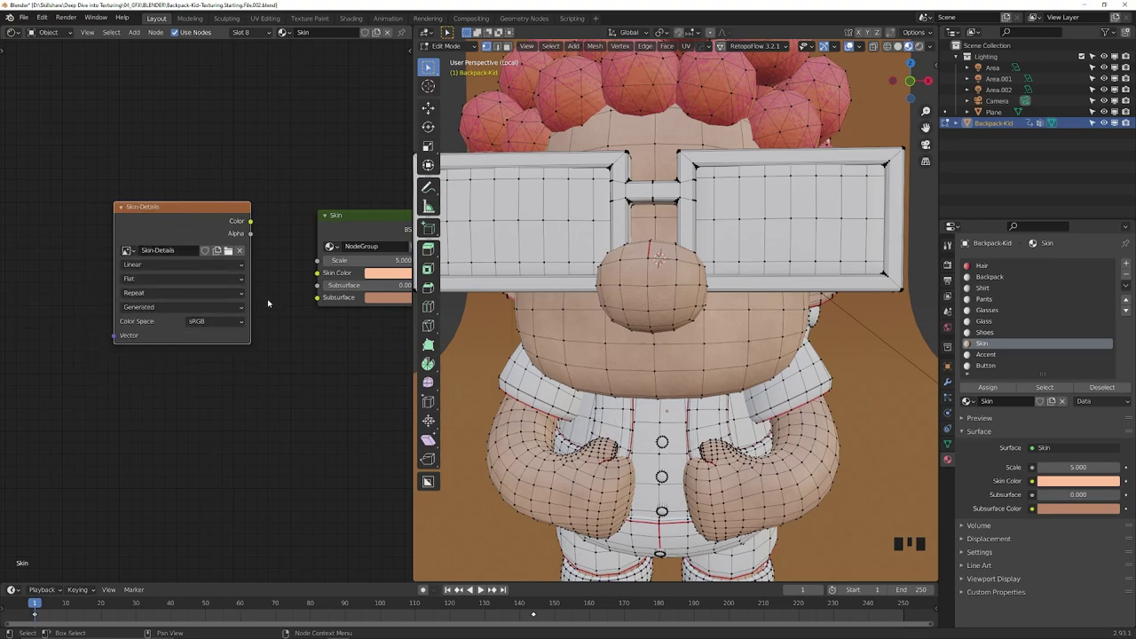
Step: Connect the Skin-Details image's Color output to the Skin group node's Skin Color input
{"action": "middle_click_drag", "start_coordinate": [251, 251], "coordinate": [224, 278]}
{"action": "left_click_drag", "start_coordinate": [222, 278], "coordinate": [288, 303]}
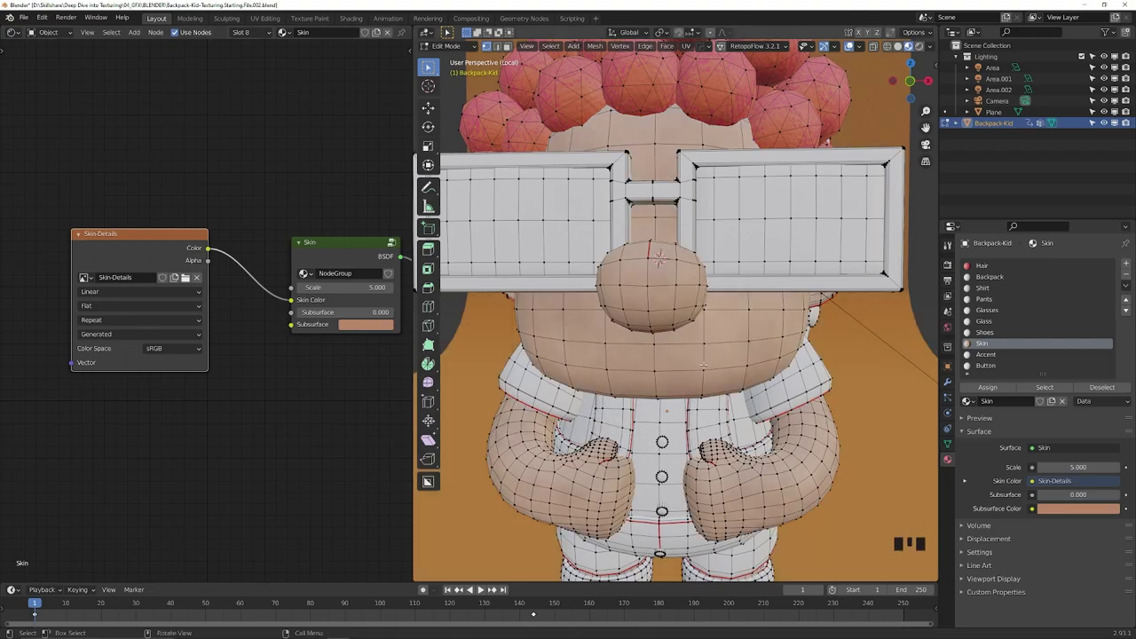
{"action": "middle_click_drag", "start_coordinate": [756, 266], "coordinate": [787, 303]}
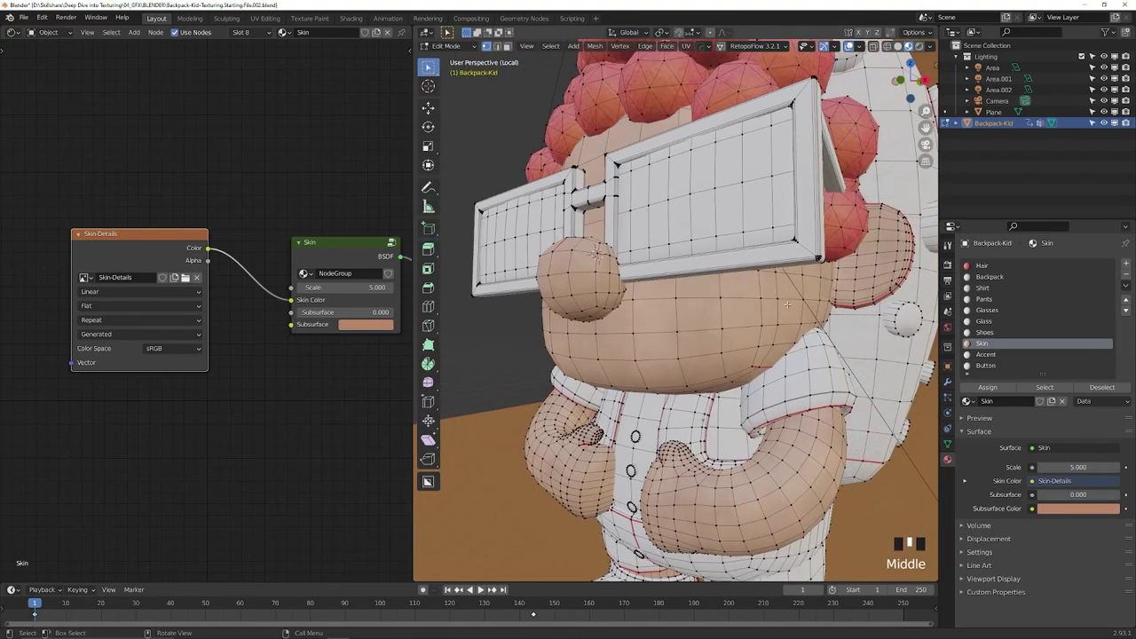
{"action": "middle_click_drag", "start_coordinate": [726, 362], "coordinate": [769, 359]}
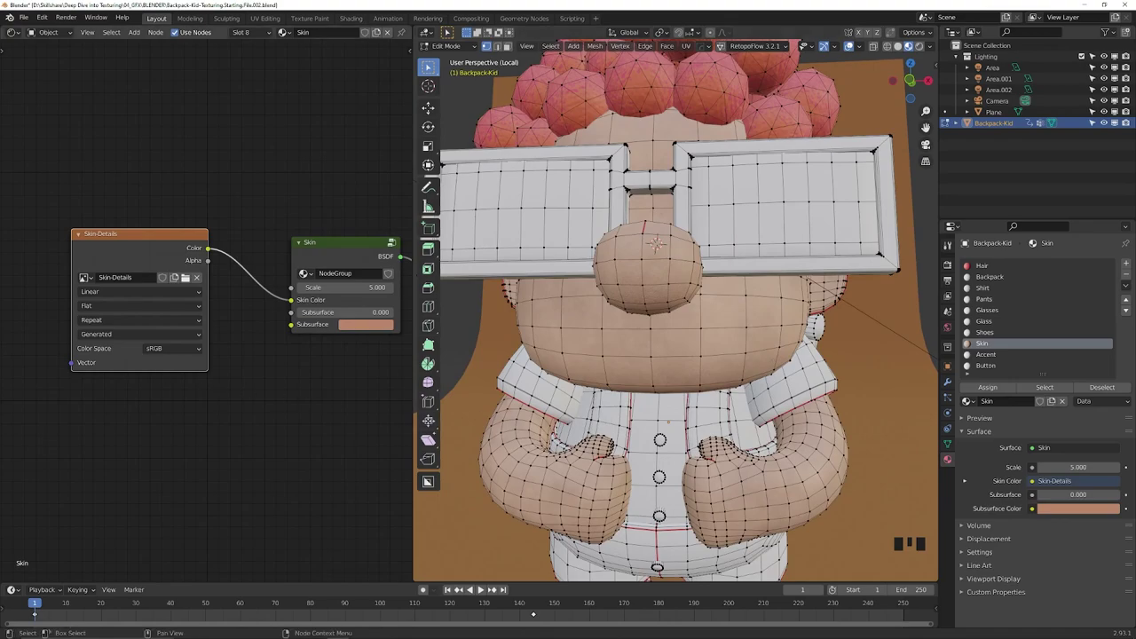
Step: Select the linked lenses and frame of the glasses and hide them to expose the face
{"action": "middle_click_drag", "start_coordinate": [769, 257], "coordinate": [773, 269]}
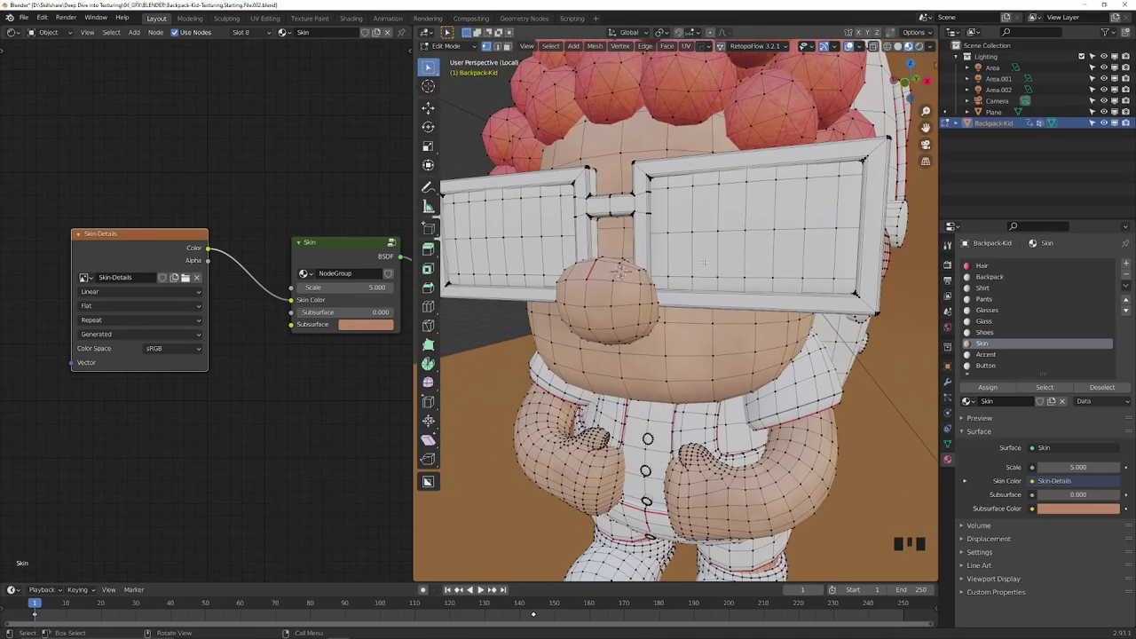
{"action": "key", "text": "l"}
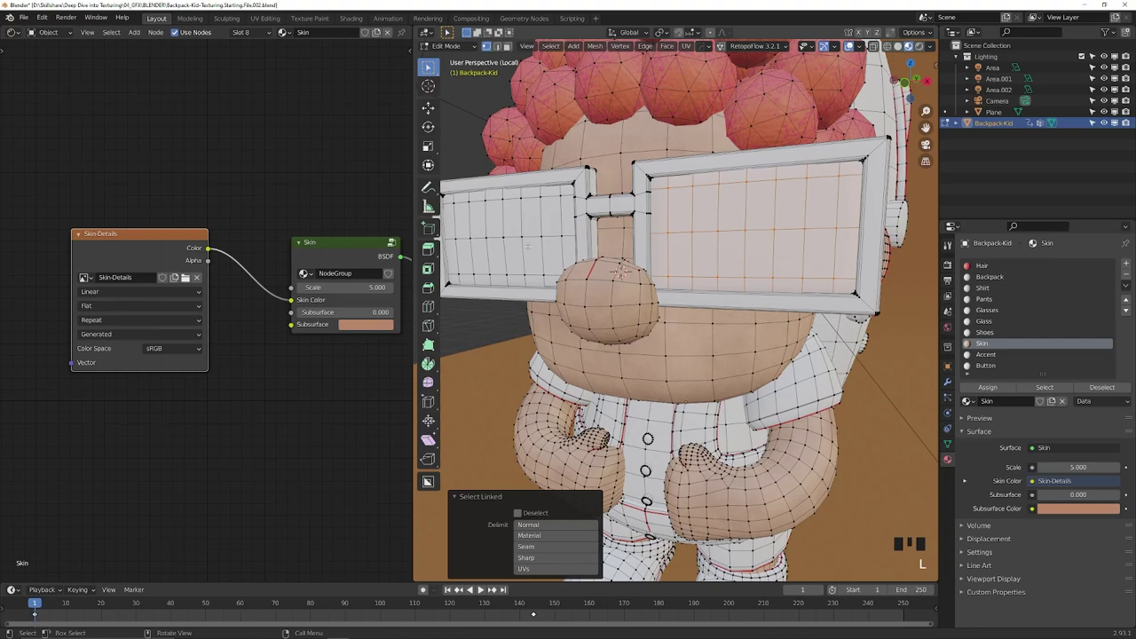
{"action": "key", "text": "l"}
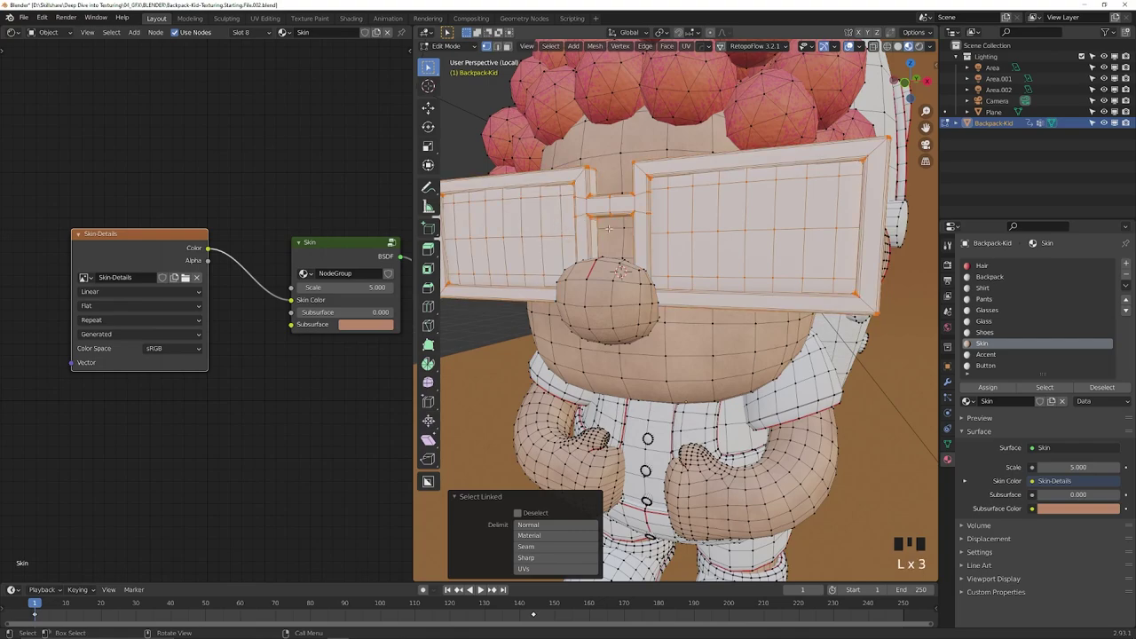
{"action": "key", "text": "h"}
{"action": "middle_click_drag", "start_coordinate": [608, 228], "coordinate": [692, 302]}
{"action": "scroll", "coordinate": [692, 302], "scroll_direction": "down", "scroll_amount": 2}
{"action": "middle_click_drag", "start_coordinate": [660, 346], "coordinate": [637, 373], "text": "shift"}
{"action": "scroll", "coordinate": [722, 348], "scroll_direction": "up", "scroll_amount": 2}
{"action": "middle_click_drag", "start_coordinate": [569, 392], "coordinate": [521, 355], "text": "shift"}
{"action": "middle_click_drag", "start_coordinate": [667, 303], "coordinate": [680, 341], "text": "shift"}
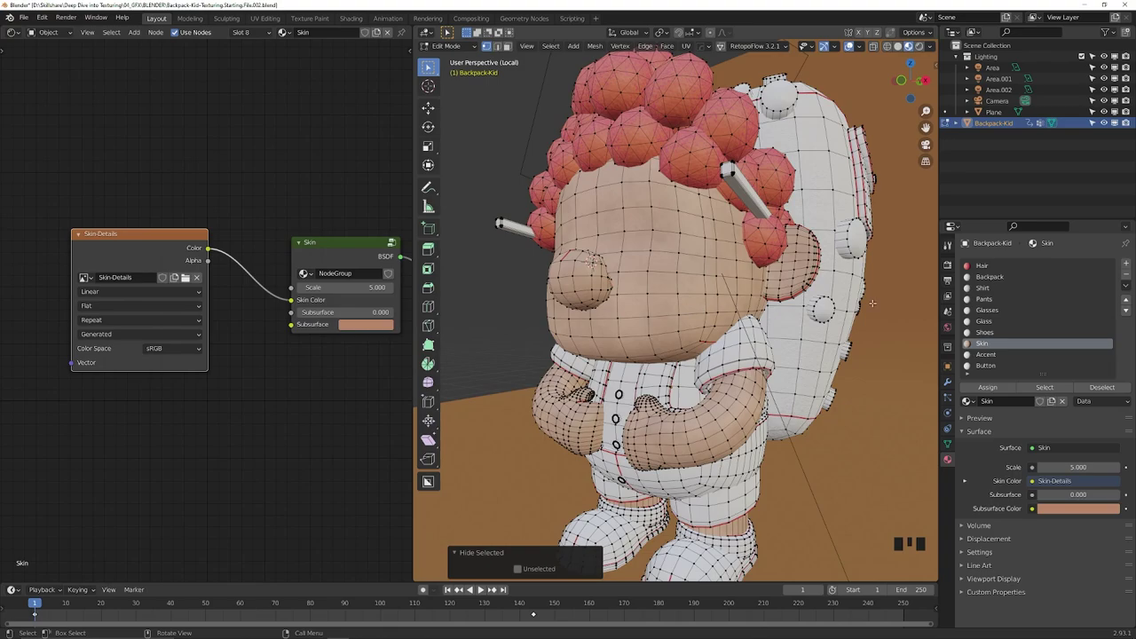
Step: Select all geometry using the Skin material, invert the selection and hide everything else
{"action": "mouse_move", "coordinate": [587, 304]}
{"action": "middle_mouse_down"}
{"action": "mouse_move", "coordinate": [552, 307]}
{"action": "mouse_move", "coordinate": [595, 306]}
{"action": "middle_mouse_up"}
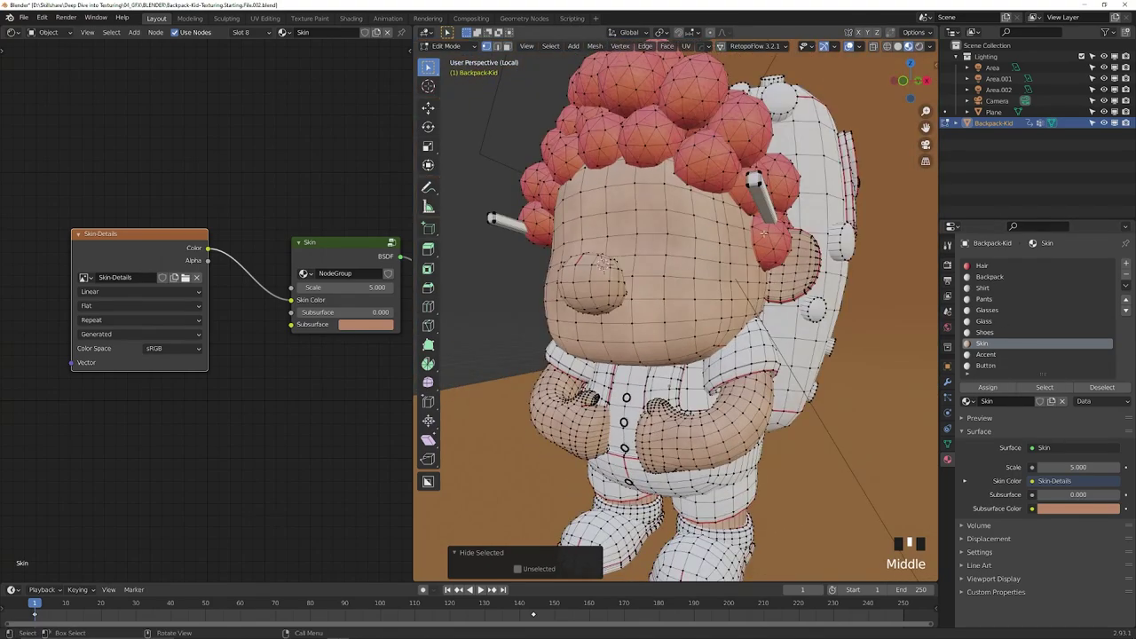
{"action": "middle_click_drag", "start_coordinate": [724, 306], "coordinate": [698, 308]}
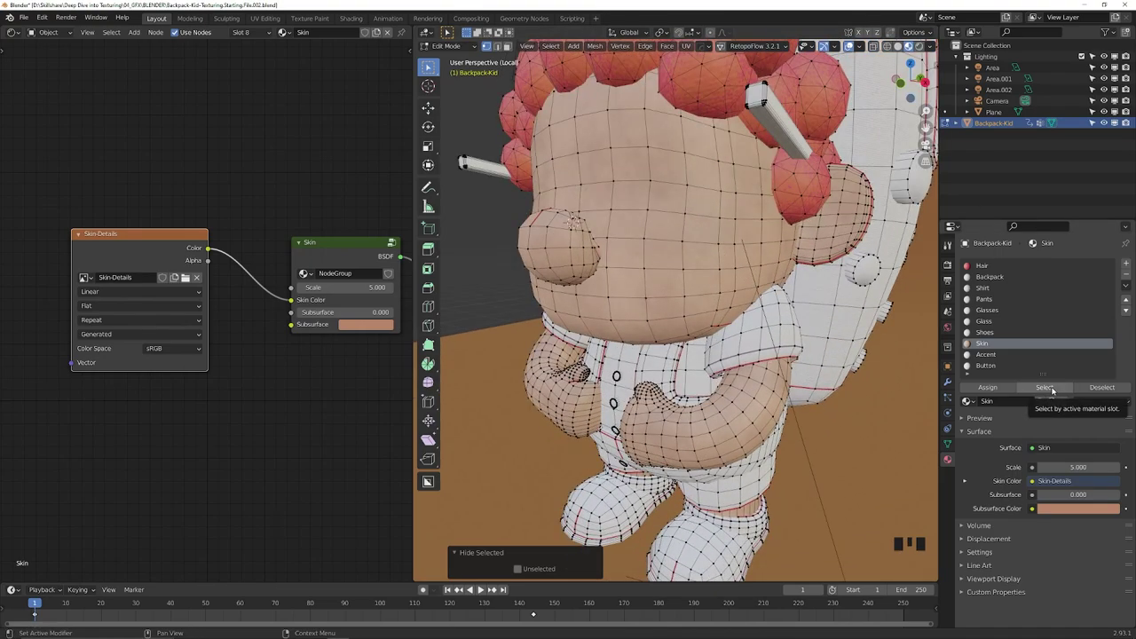
{"action": "left_click", "coordinate": [1048, 388]}
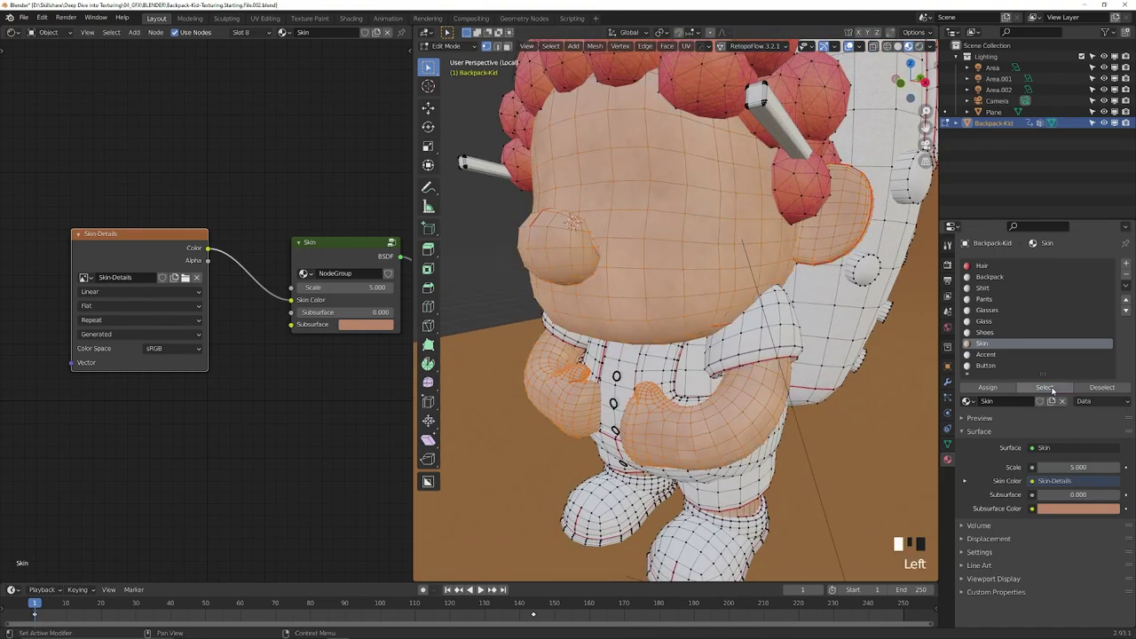
{"action": "middle_click_drag", "start_coordinate": [659, 404], "coordinate": [655, 390]}
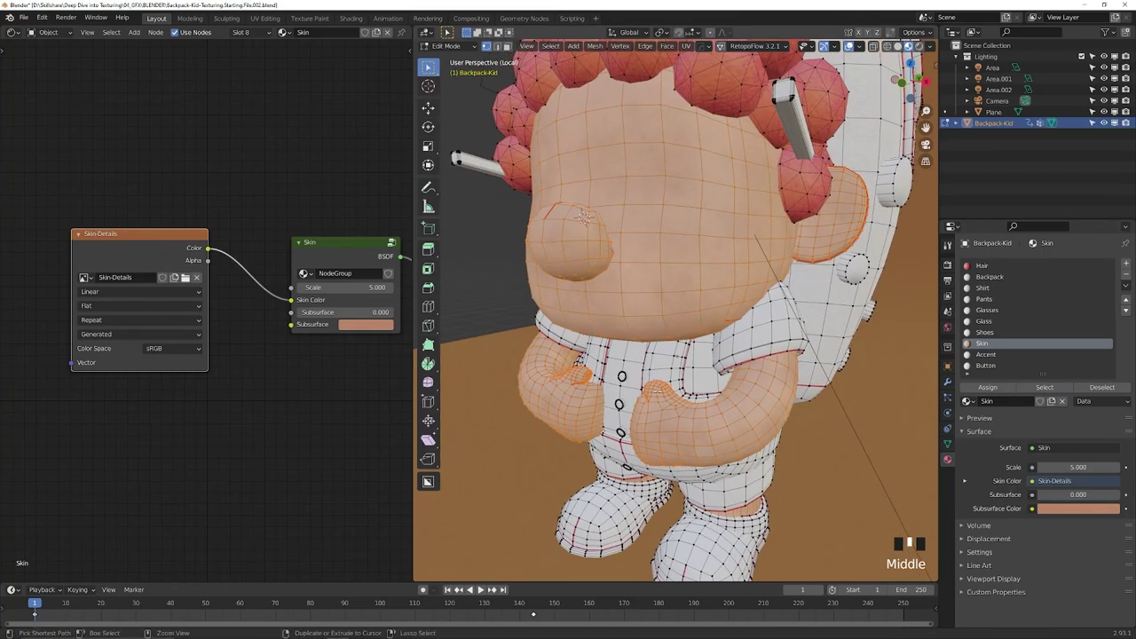
{"action": "key", "text": "ctrl+i"}
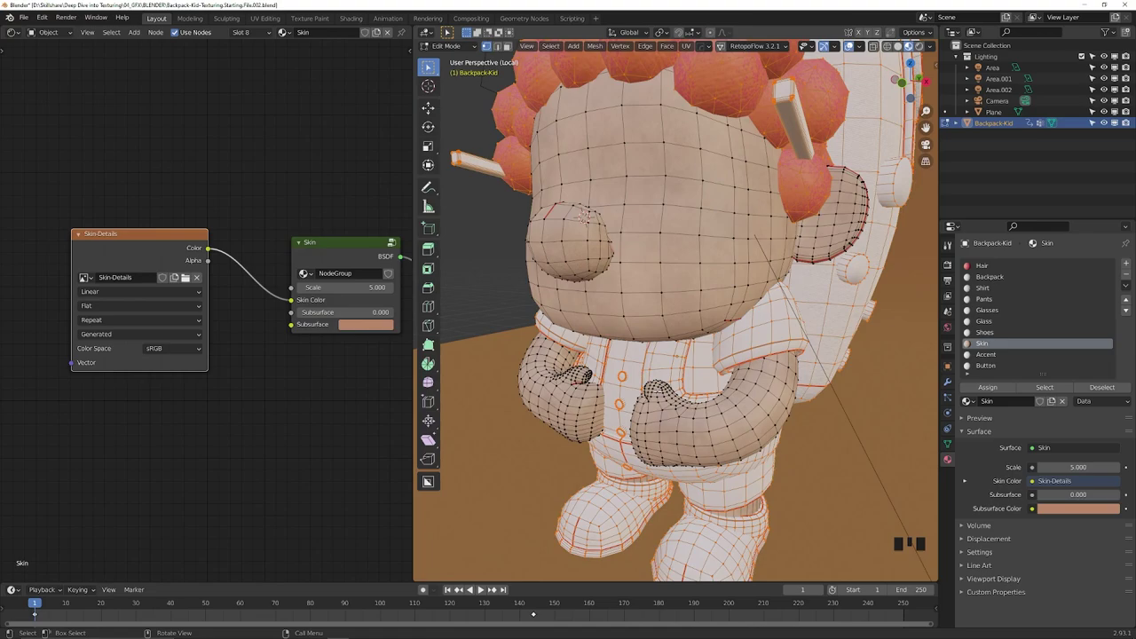
{"action": "key", "text": "h"}
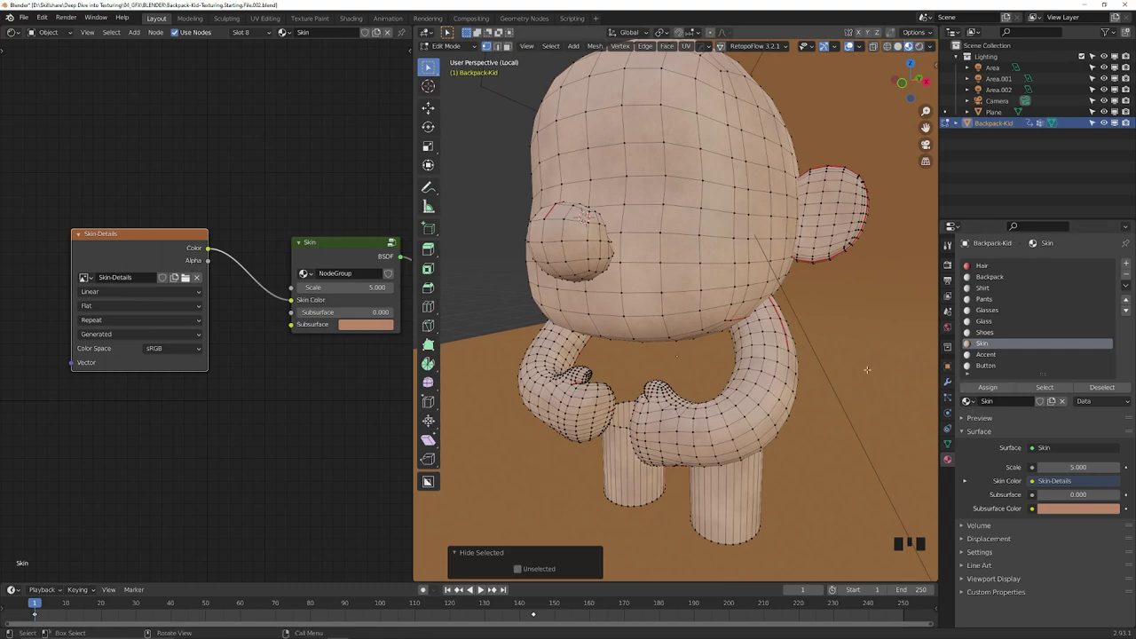
Step: Select all the Skin material geometry, switch to Texture Paint mode and enable face selection masking
{"action": "left_click", "coordinate": [1044, 387]}
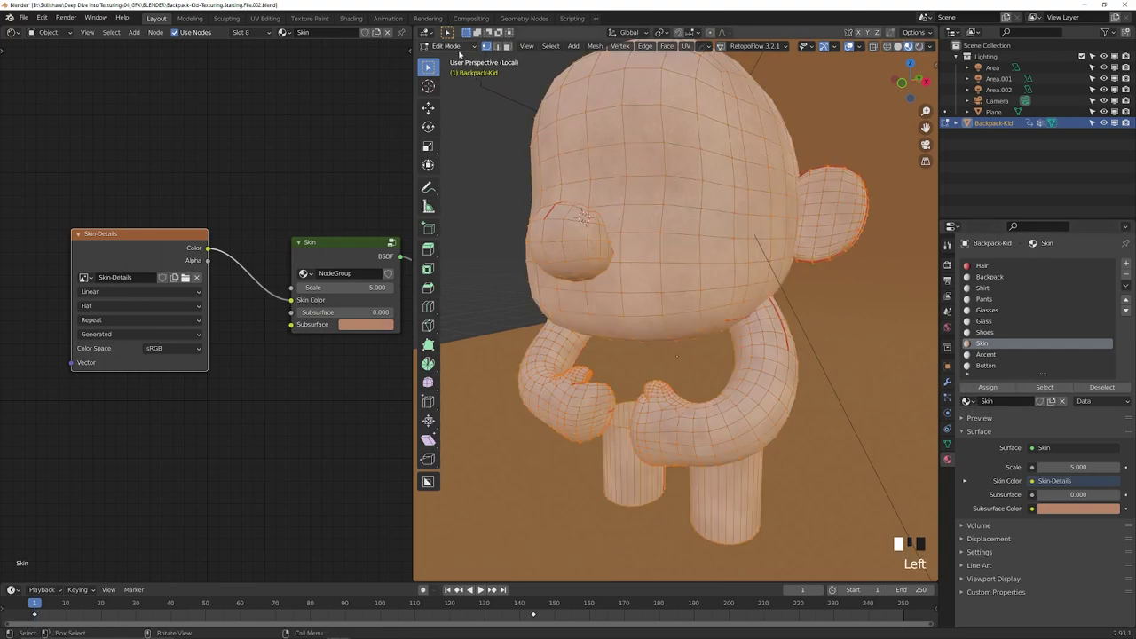
{"action": "left_click", "coordinate": [458, 47]}
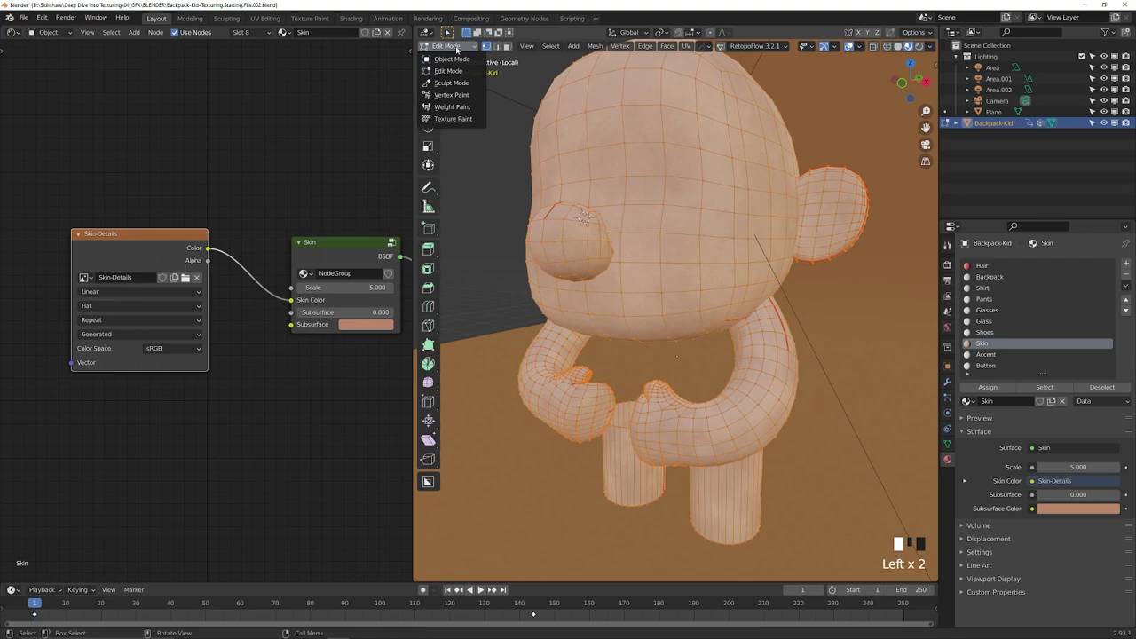
{"action": "left_click", "coordinate": [452, 119]}
{"action": "middle_click_drag", "start_coordinate": [605, 169], "coordinate": [604, 204], "text": "shift"}
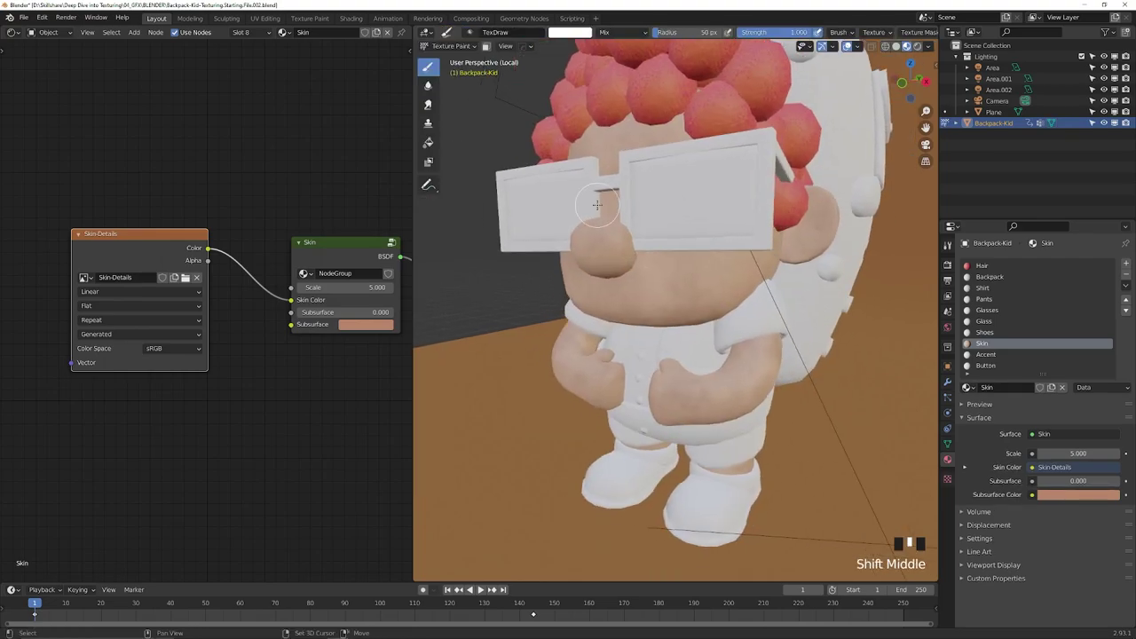
{"action": "left_click", "coordinate": [487, 46]}
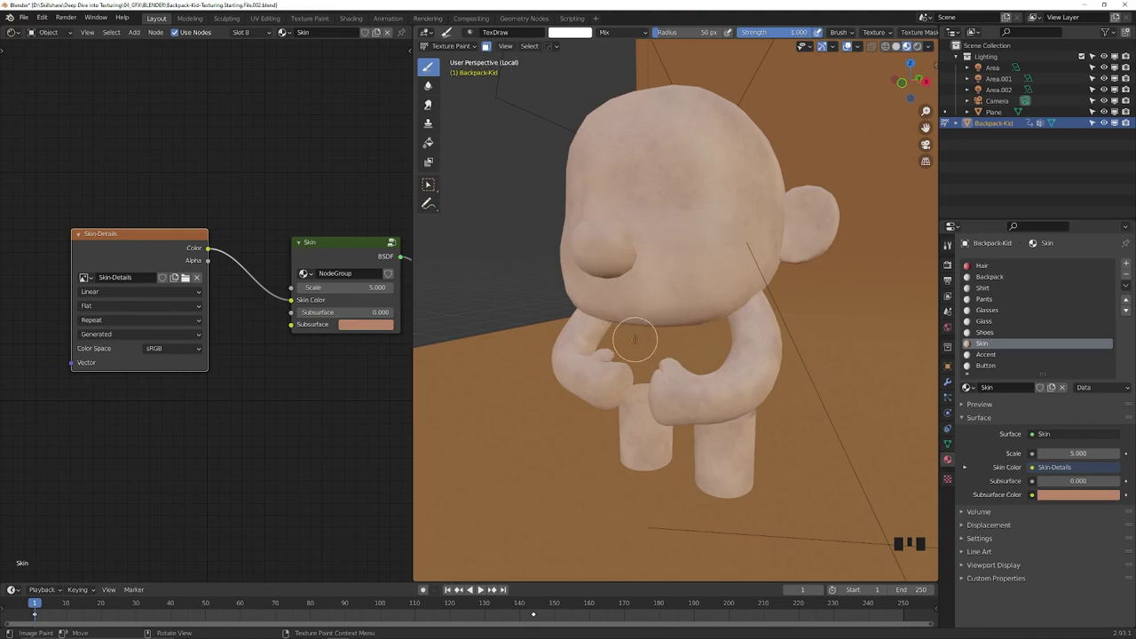
Step: Enlarge the TexDraw brush radius to 137 px
{"action": "middle_click_drag", "start_coordinate": [559, 289], "coordinate": [668, 284]}
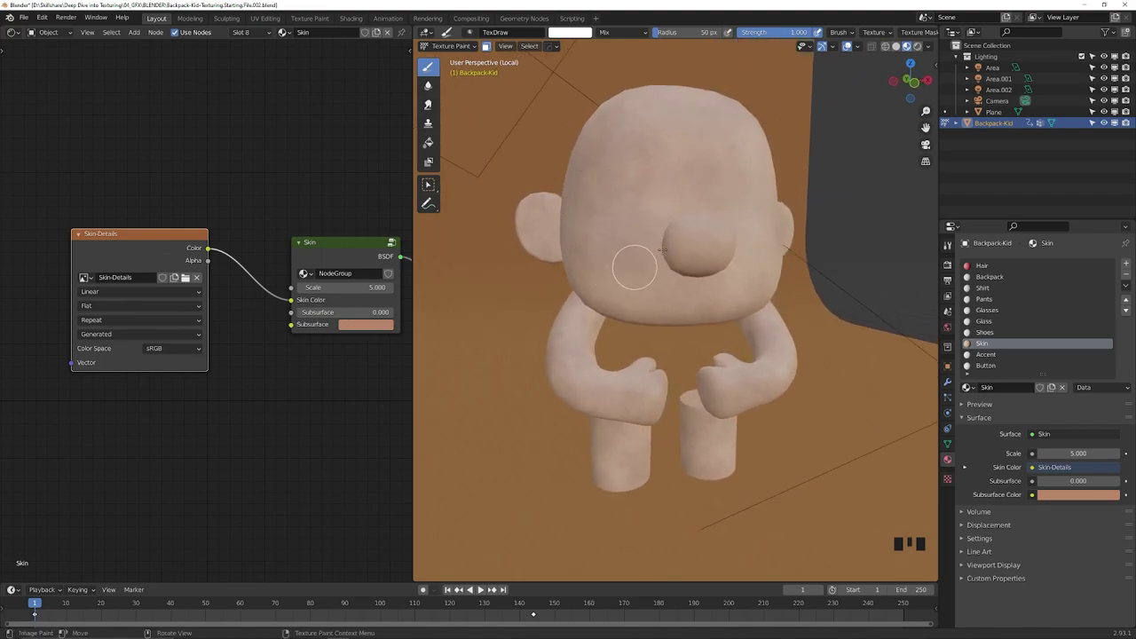
{"action": "key", "text": "f"}
{"action": "mouse_move", "coordinate": [649, 304]}
{"action": "middle_mouse_down"}
{"action": "mouse_move", "coordinate": [736, 284]}
{"action": "mouse_move", "coordinate": [678, 374]}
{"action": "mouse_move", "coordinate": [626, 383]}
{"action": "mouse_move", "coordinate": [713, 406]}
{"action": "middle_mouse_up"}
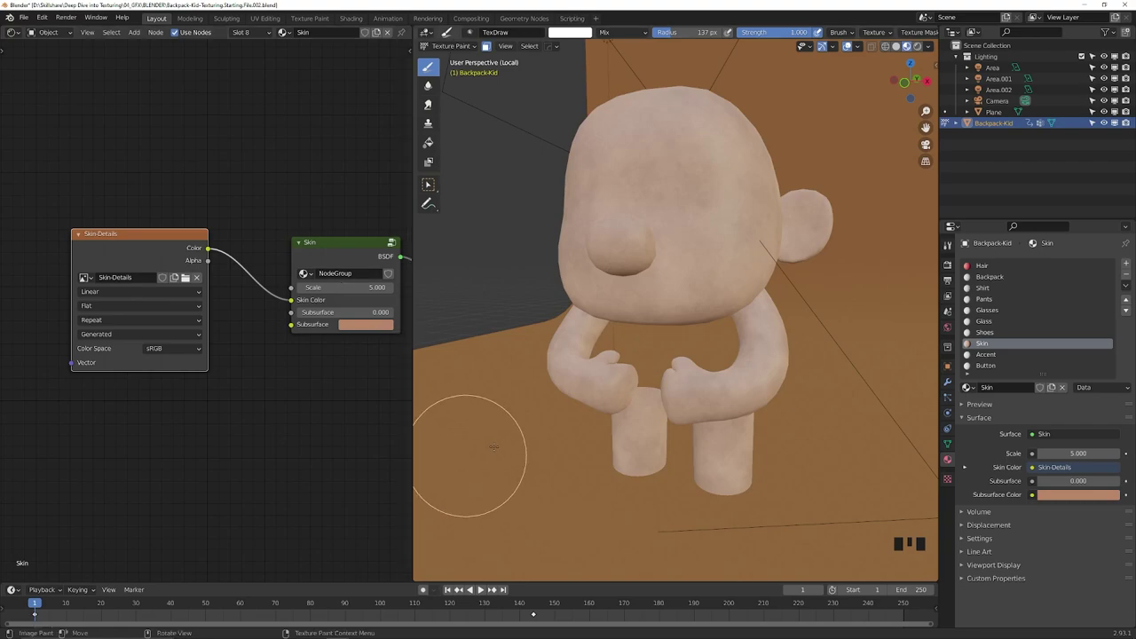
Step: Close the shader node editor so the 3D viewport takes over its area, with the whole isolated skin in view
{"action": "left_click", "coordinate": [410, 578]}
{"action": "left_click_drag", "start_coordinate": [409, 577], "coordinate": [195, 293]}
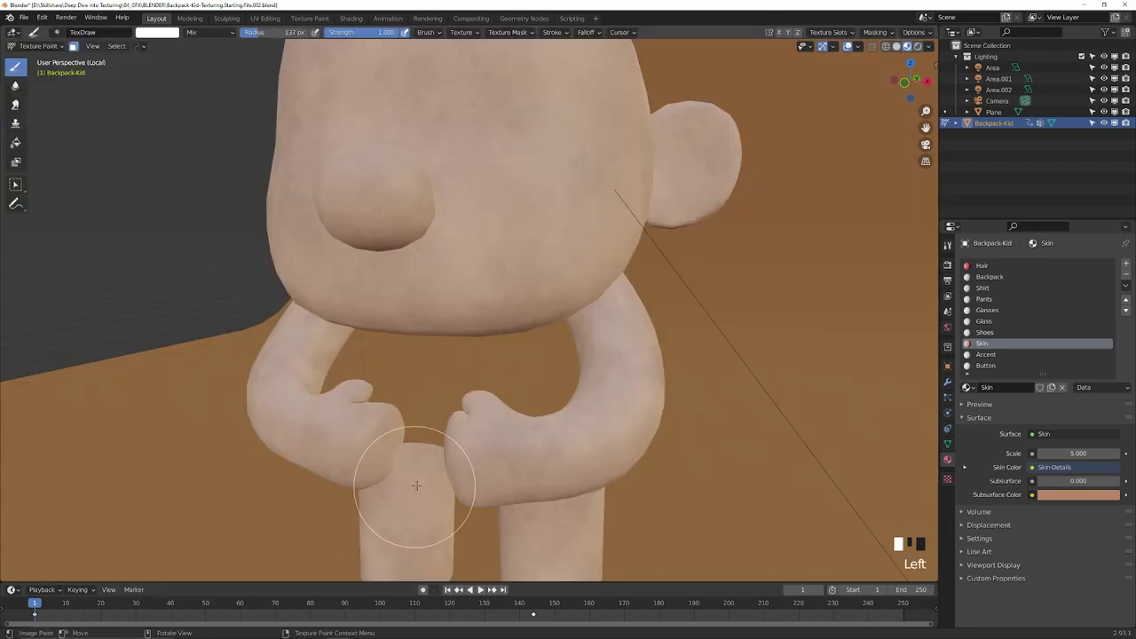
{"action": "scroll", "coordinate": [414, 480], "scroll_direction": "down", "scroll_amount": 2}
{"action": "middle_click_drag", "start_coordinate": [482, 359], "coordinate": [479, 357], "text": "shift"}
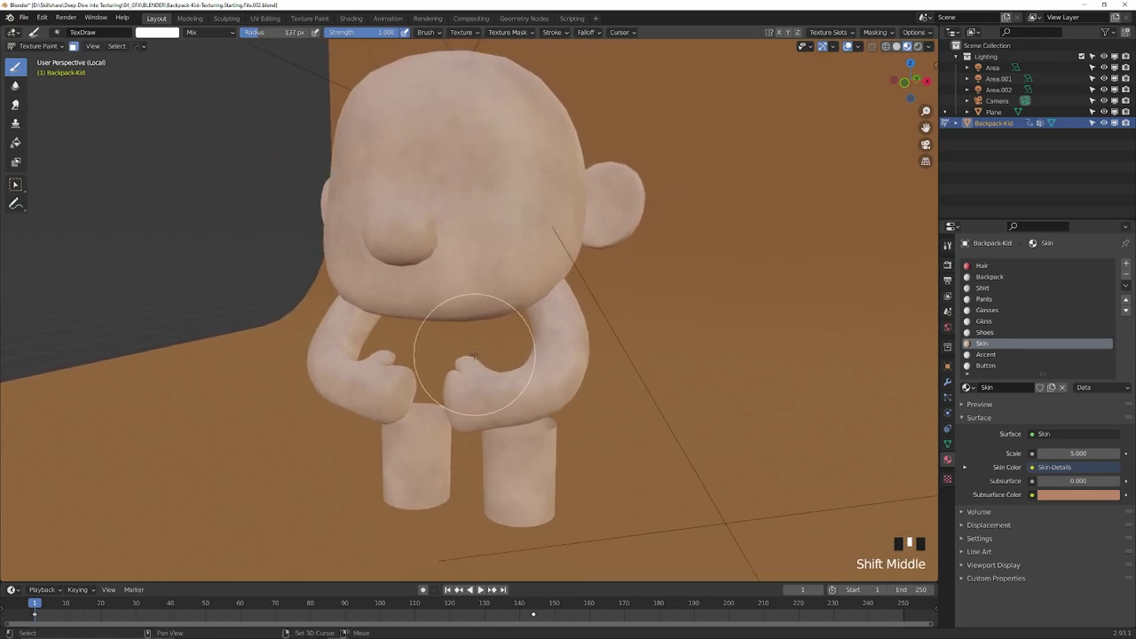
Step: Show the active tool settings in the viewport sidebar, lengthen the Skin material's image slot list and review the material slots
{"action": "key", "text": "n"}
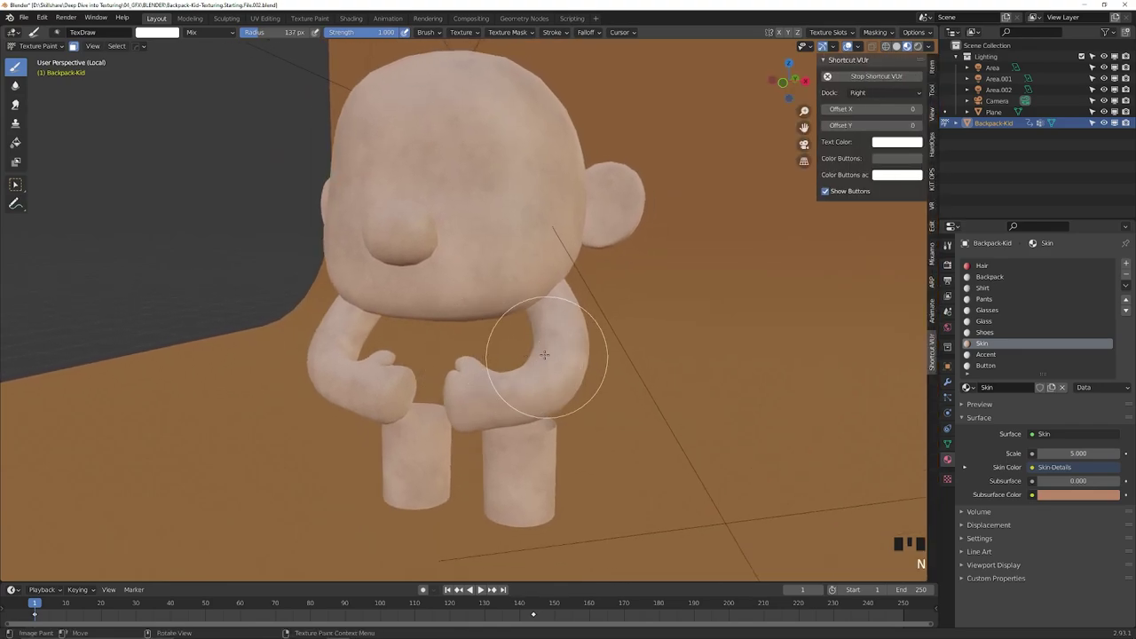
{"action": "left_click", "coordinate": [931, 92]}
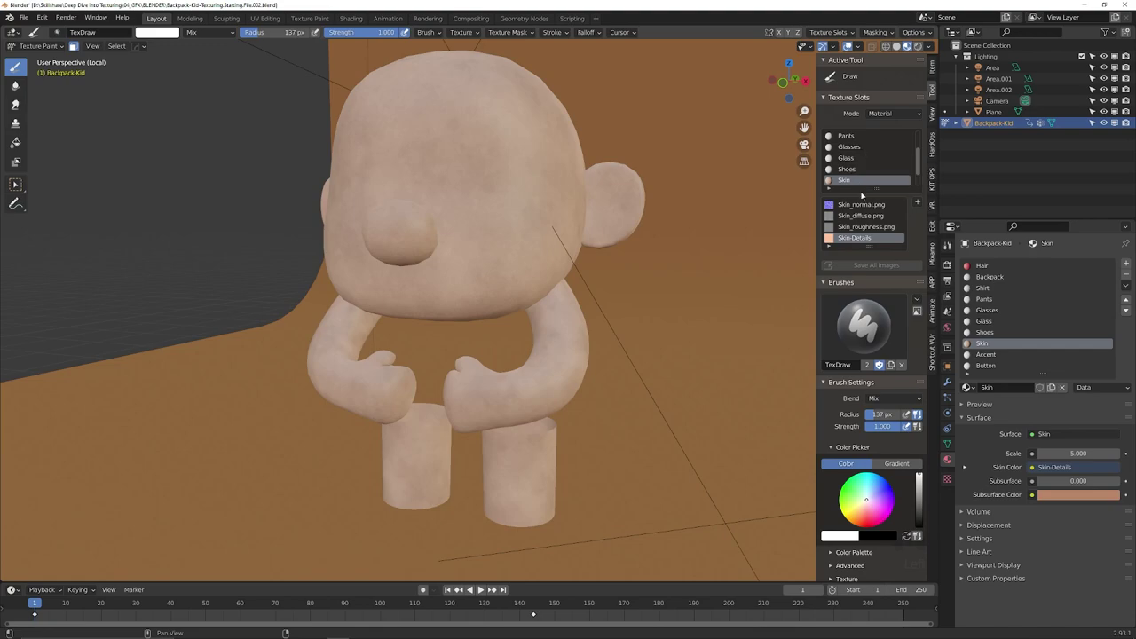
{"action": "mouse_move", "coordinate": [868, 254]}
{"action": "left_mouse_down"}
{"action": "mouse_move", "coordinate": [867, 279]}
{"action": "mouse_move", "coordinate": [866, 267]}
{"action": "left_mouse_up"}
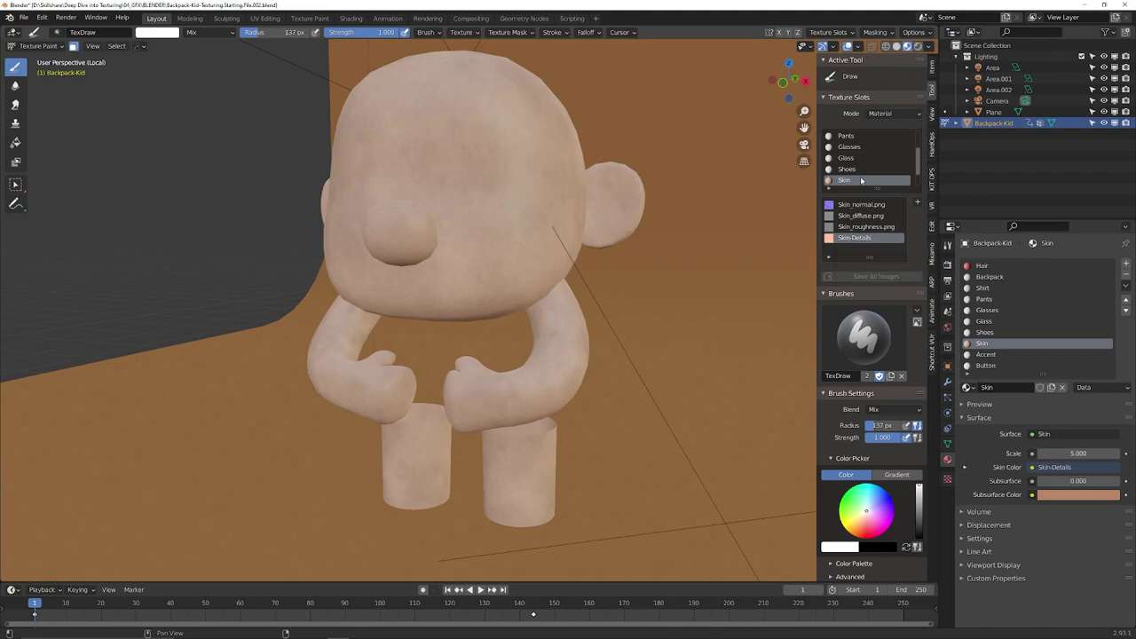
{"action": "scroll", "coordinate": [861, 172], "scroll_direction": "up", "scroll_amount": 3}
{"action": "scroll", "coordinate": [848, 148], "scroll_direction": "down", "scroll_amount": 5}
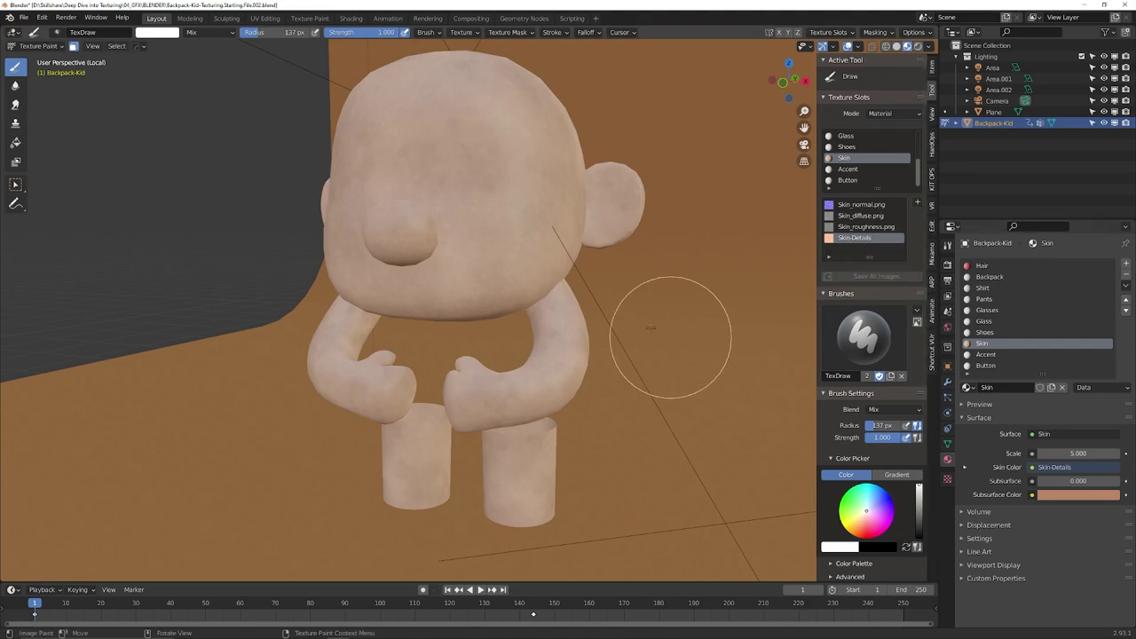
Step: Set the TexDraw brush strength to 0.25
{"action": "scroll", "coordinate": [483, 303], "scroll_direction": "up", "scroll_amount": 2}
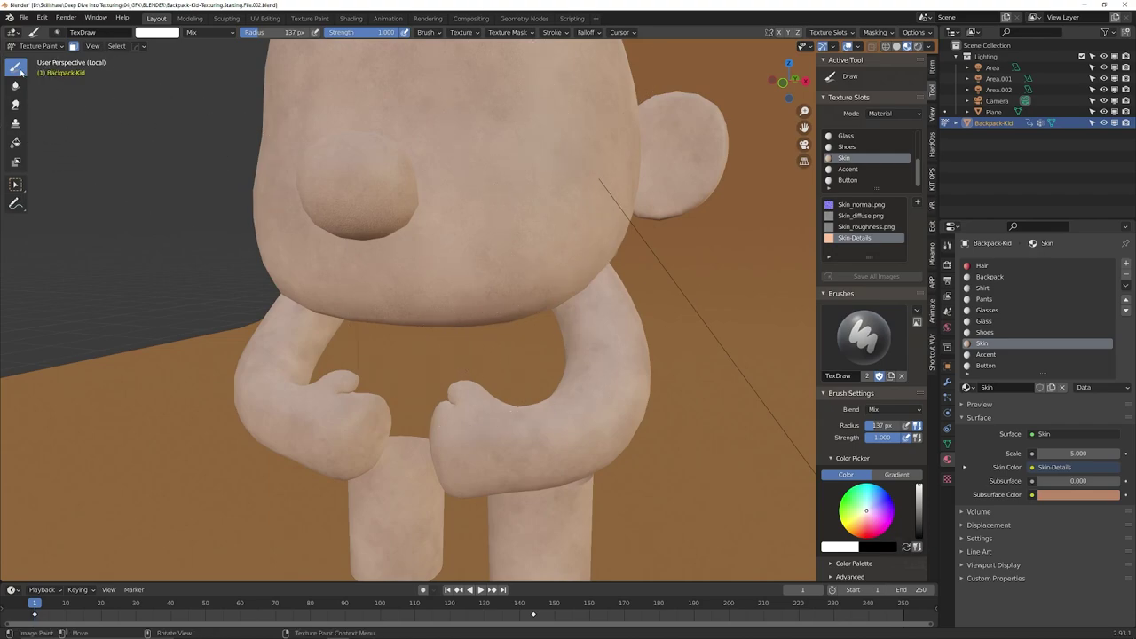
{"action": "scroll", "coordinate": [892, 397], "scroll_direction": "down", "scroll_amount": 3}
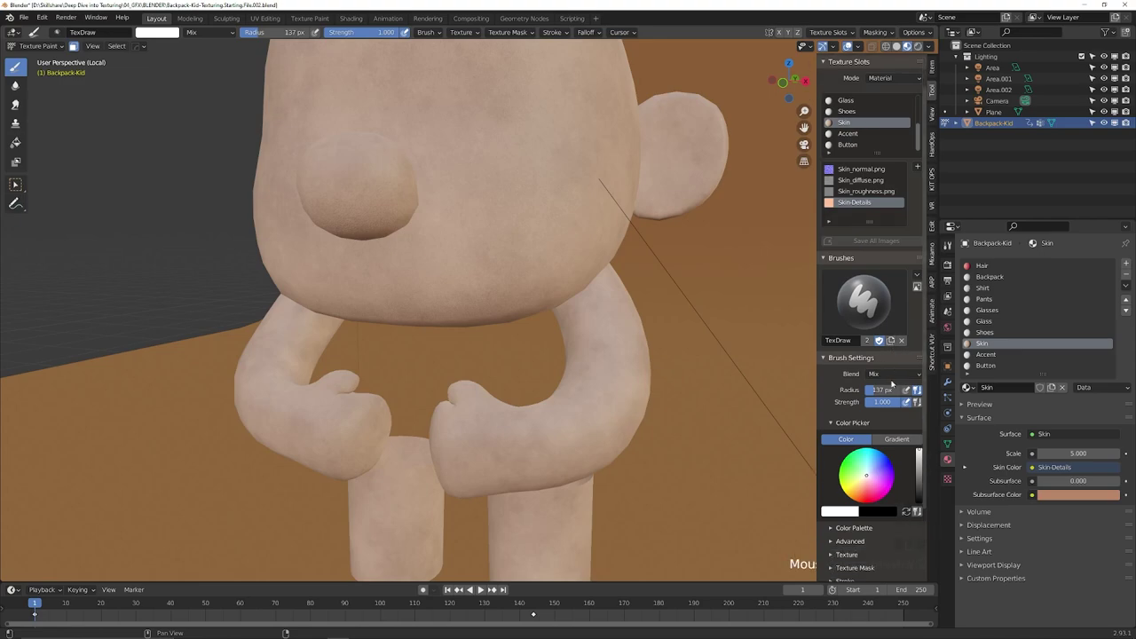
{"action": "left_click", "coordinate": [883, 387]}
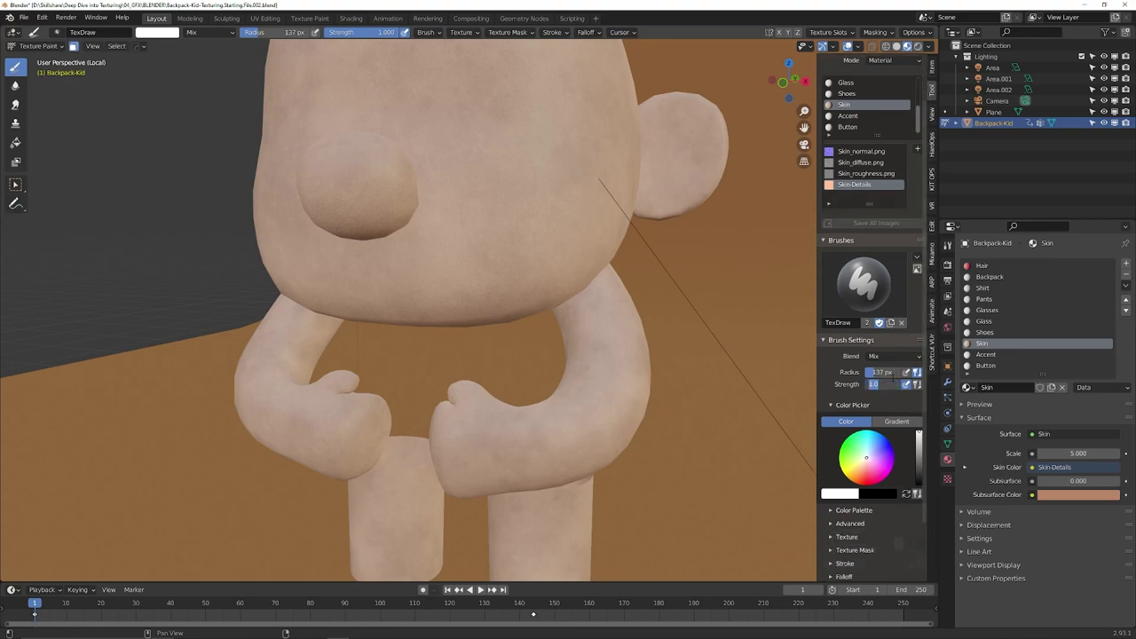
{"action": "type", "text": ".25"}
{"action": "key", "text": "Return"}
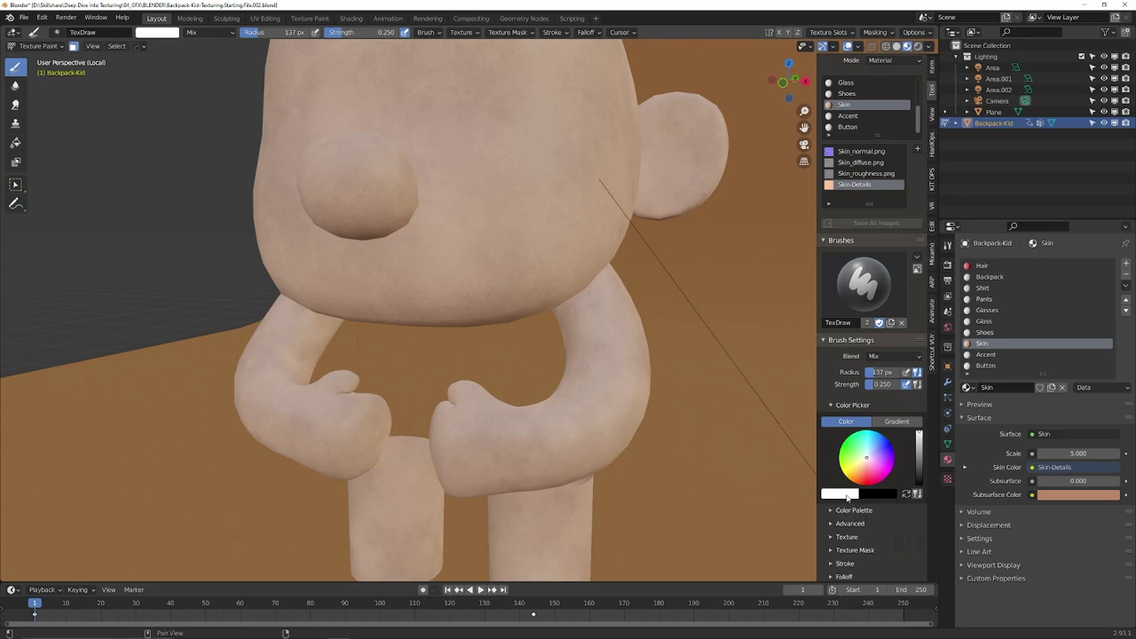
Step: Paste the copied peach skin tone as the brush color and shift it towards salmon pink
{"action": "key", "text": "ctrl+v"}
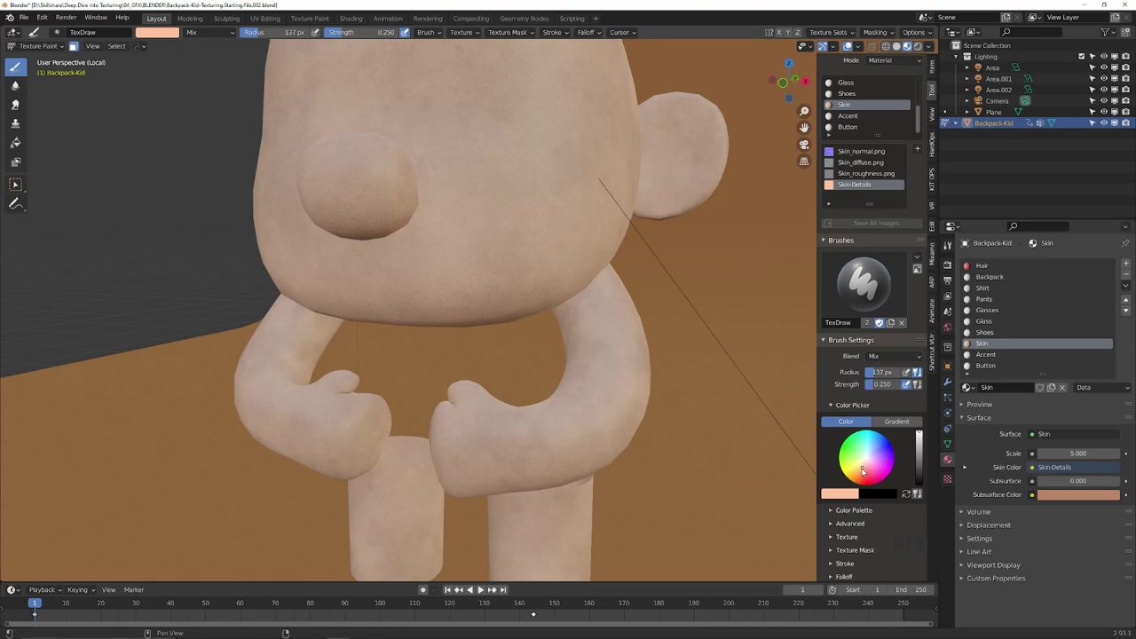
{"action": "left_click_drag", "start_coordinate": [861, 469], "coordinate": [863, 468]}
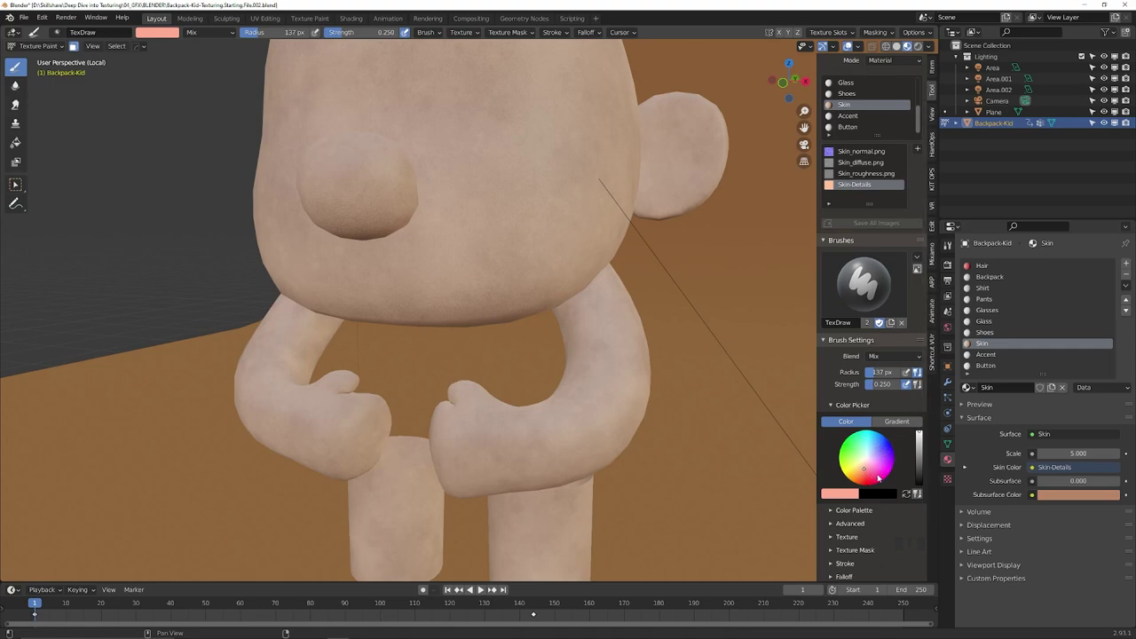
Step: Paint a soft salmon-pink blush over the cheek on the character's left side with the TexDraw brush
{"action": "mouse_move", "coordinate": [355, 271]}
{"action": "middle_mouse_down"}
{"action": "mouse_move", "coordinate": [408, 260]}
{"action": "mouse_move", "coordinate": [364, 258]}
{"action": "middle_mouse_up"}
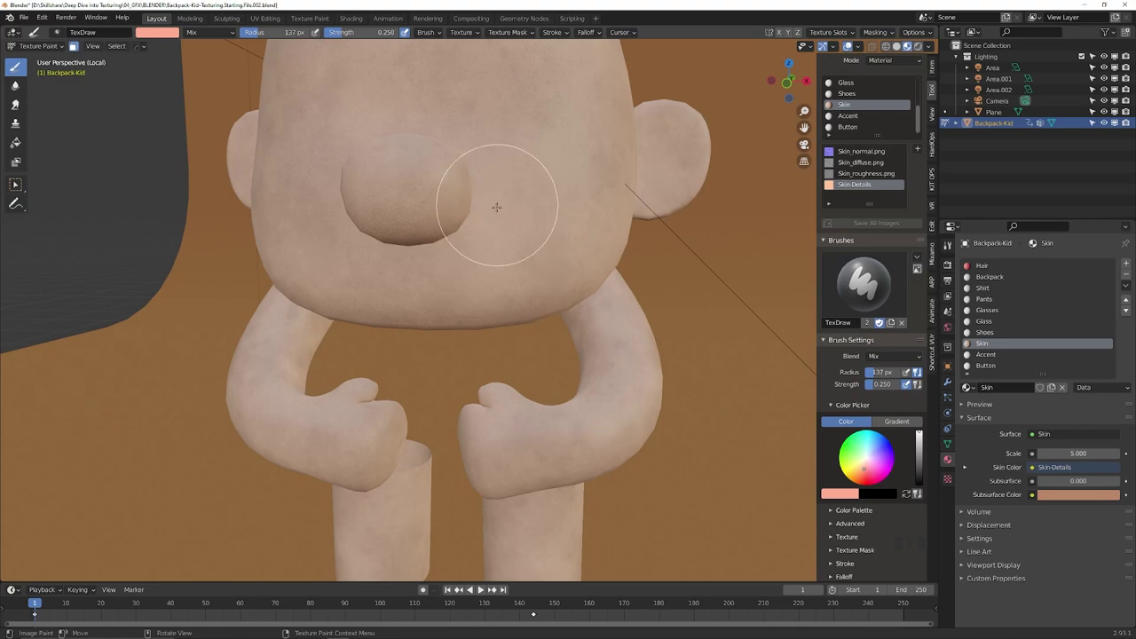
{"action": "left_click_drag", "start_coordinate": [496, 206], "coordinate": [520, 142]}
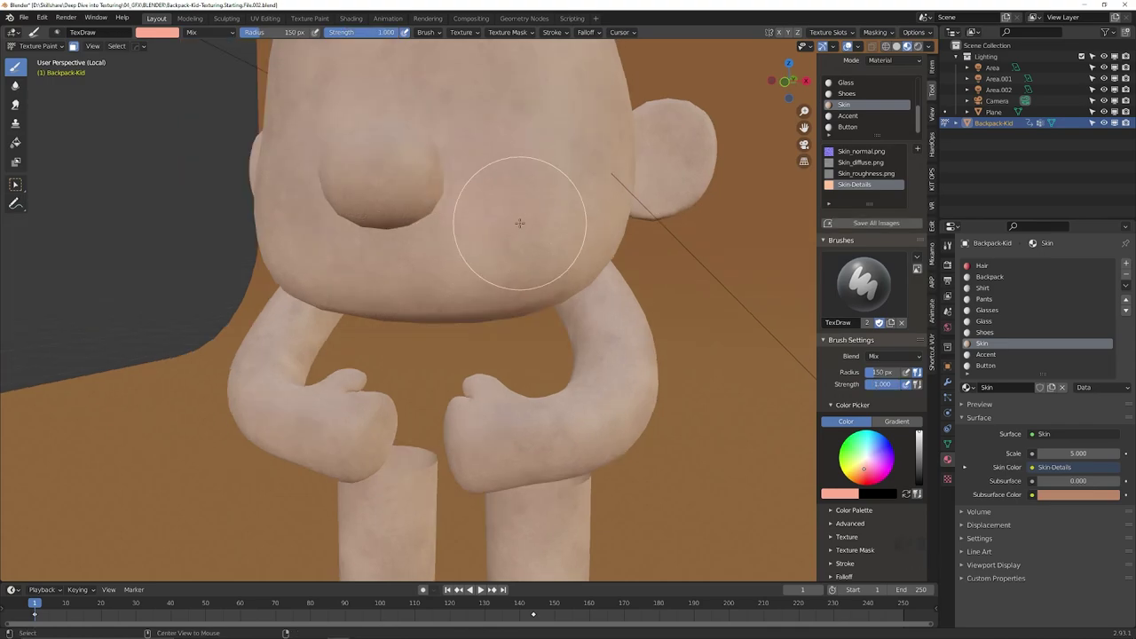
{"action": "mouse_move", "coordinate": [520, 223]}
{"action": "left_mouse_down"}
{"action": "mouse_move", "coordinate": [500, 223]}
{"action": "mouse_move", "coordinate": [512, 157]}
{"action": "mouse_move", "coordinate": [464, 213]}
{"action": "mouse_move", "coordinate": [464, 132]}
{"action": "mouse_move", "coordinate": [542, 152]}
{"action": "mouse_move", "coordinate": [554, 210]}
{"action": "left_mouse_up"}
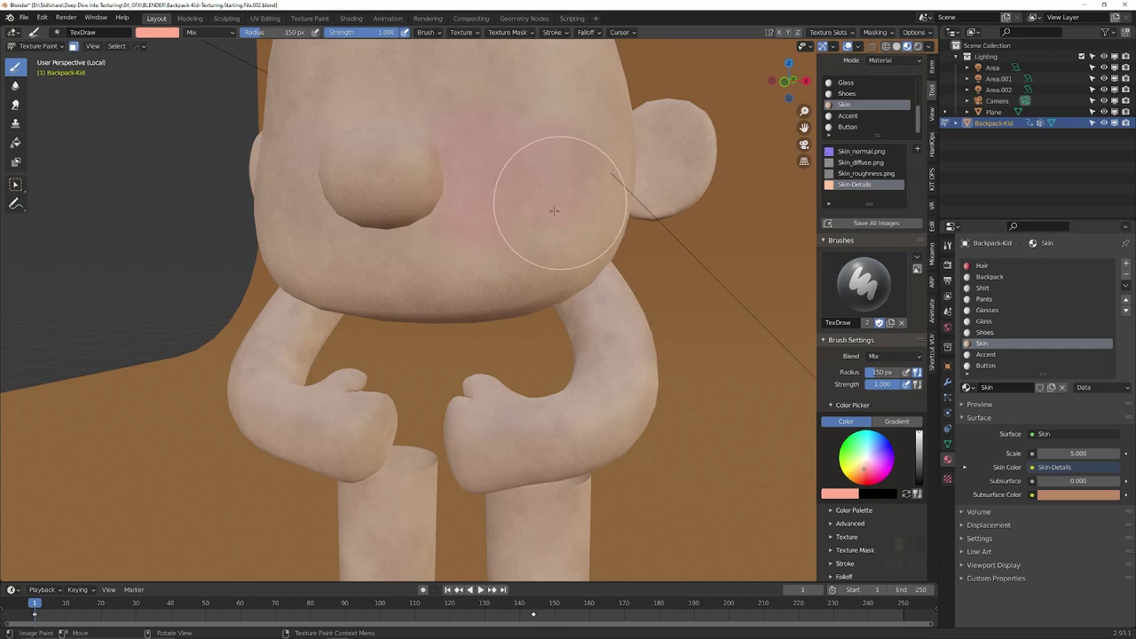
Step: Paint a matching salmon-pink blush across the cheek on the character's right side, beside the nose
{"action": "mouse_move", "coordinate": [253, 188]}
{"action": "middle_mouse_down"}
{"action": "mouse_move", "coordinate": [289, 225]}
{"action": "mouse_move", "coordinate": [309, 224]}
{"action": "middle_mouse_up"}
{"action": "mouse_move", "coordinate": [522, 179]}
{"action": "left_mouse_down"}
{"action": "mouse_move", "coordinate": [500, 187]}
{"action": "mouse_move", "coordinate": [476, 232]}
{"action": "mouse_move", "coordinate": [489, 250]}
{"action": "left_mouse_up"}
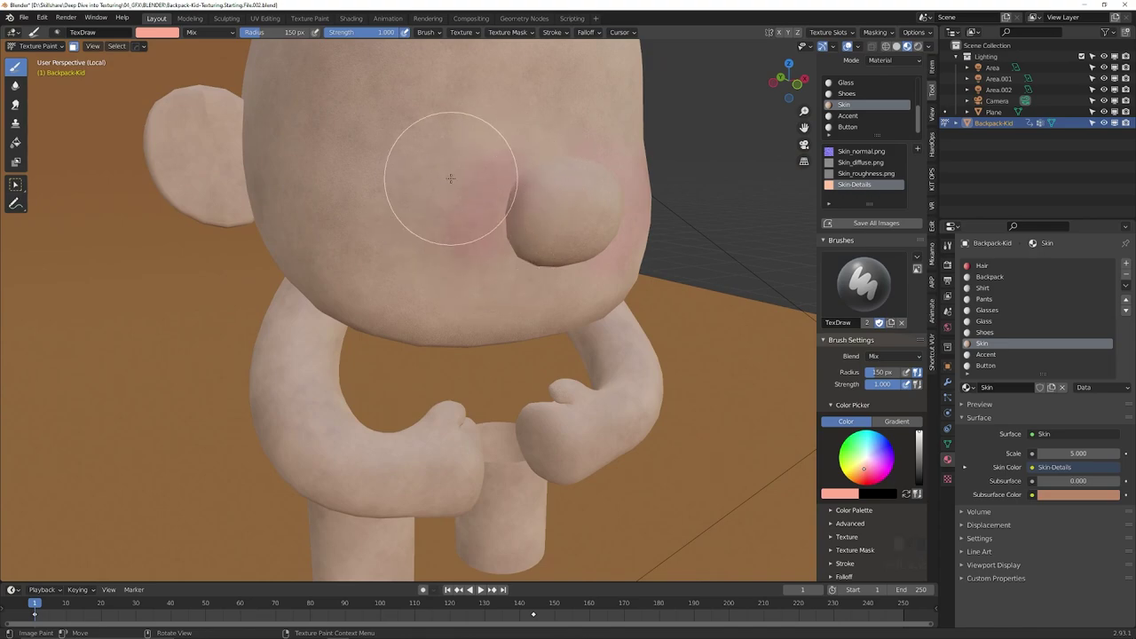
{"action": "mouse_move", "coordinate": [451, 178]}
{"action": "left_mouse_down"}
{"action": "mouse_move", "coordinate": [440, 229]}
{"action": "mouse_move", "coordinate": [405, 248]}
{"action": "mouse_move", "coordinate": [371, 242]}
{"action": "mouse_move", "coordinate": [393, 208]}
{"action": "mouse_move", "coordinate": [417, 221]}
{"action": "left_mouse_up"}
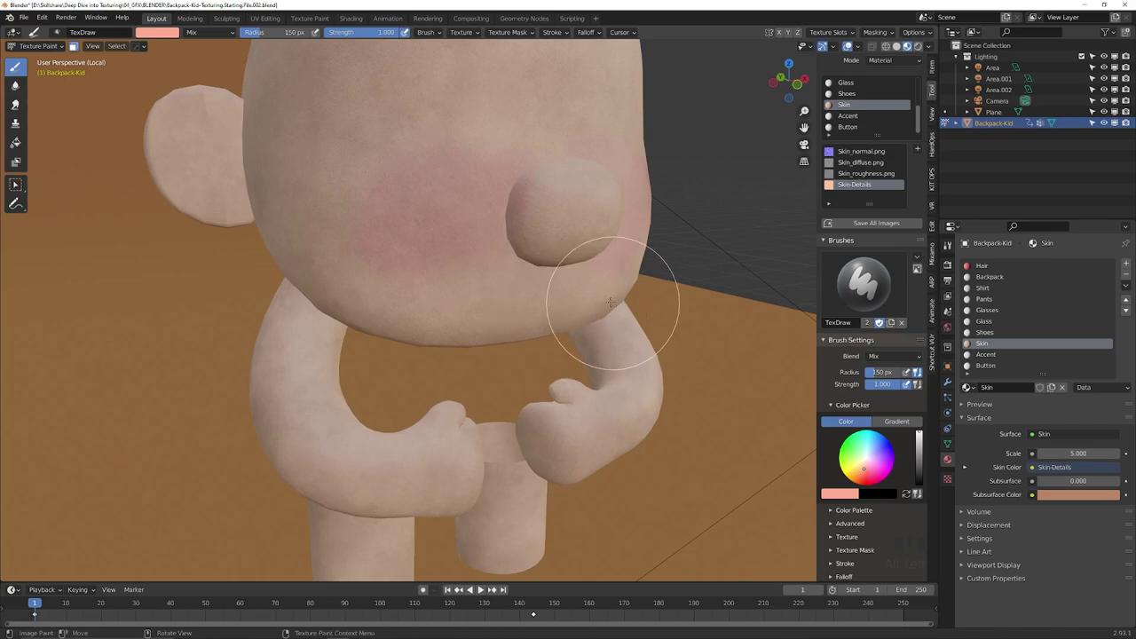
Step: Paint salmon pink over the side of the nose and check the blush around the face from several angles
{"action": "mouse_move", "coordinate": [611, 303]}
{"action": "middle_mouse_down"}
{"action": "mouse_move", "coordinate": [493, 320]}
{"action": "mouse_move", "coordinate": [519, 321]}
{"action": "middle_mouse_up"}
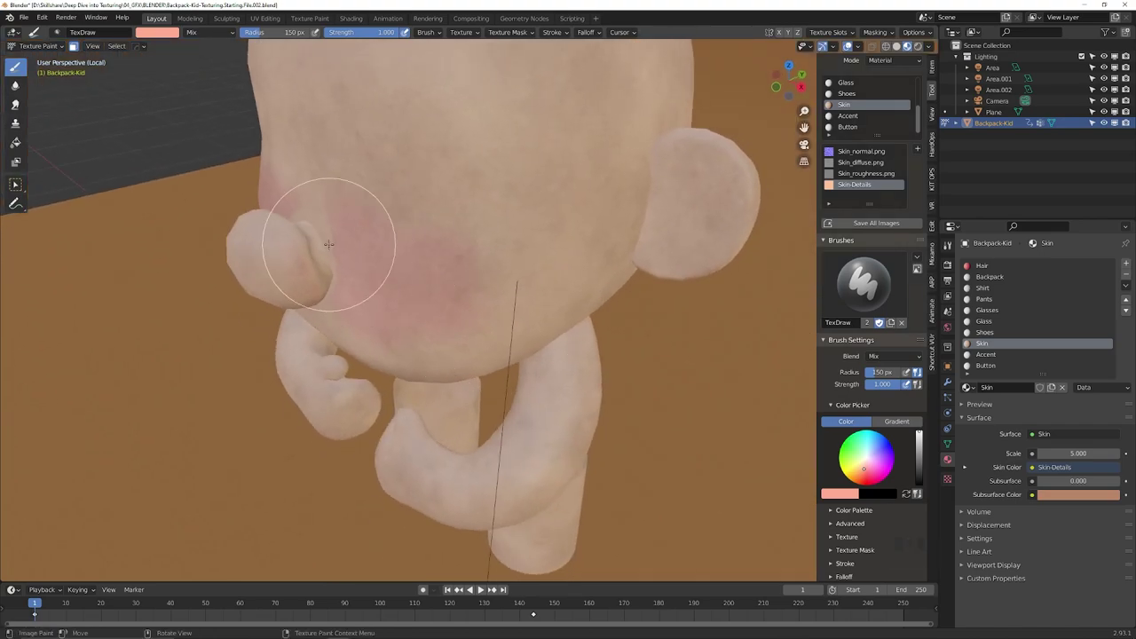
{"action": "mouse_move", "coordinate": [329, 244]}
{"action": "left_mouse_down"}
{"action": "mouse_move", "coordinate": [299, 220]}
{"action": "mouse_move", "coordinate": [321, 285]}
{"action": "mouse_move", "coordinate": [320, 271]}
{"action": "mouse_move", "coordinate": [284, 304]}
{"action": "mouse_move", "coordinate": [330, 343]}
{"action": "left_mouse_up"}
{"action": "mouse_move", "coordinate": [329, 343]}
{"action": "middle_mouse_down"}
{"action": "mouse_move", "coordinate": [359, 260]}
{"action": "mouse_move", "coordinate": [437, 226]}
{"action": "middle_mouse_up"}
{"action": "mouse_move", "coordinate": [423, 296]}
{"action": "middle_mouse_down", "text": "shift"}
{"action": "mouse_move", "coordinate": [408, 316]}
{"action": "mouse_move", "coordinate": [479, 313]}
{"action": "mouse_move", "coordinate": [500, 297]}
{"action": "middle_mouse_up", "text": "shift"}
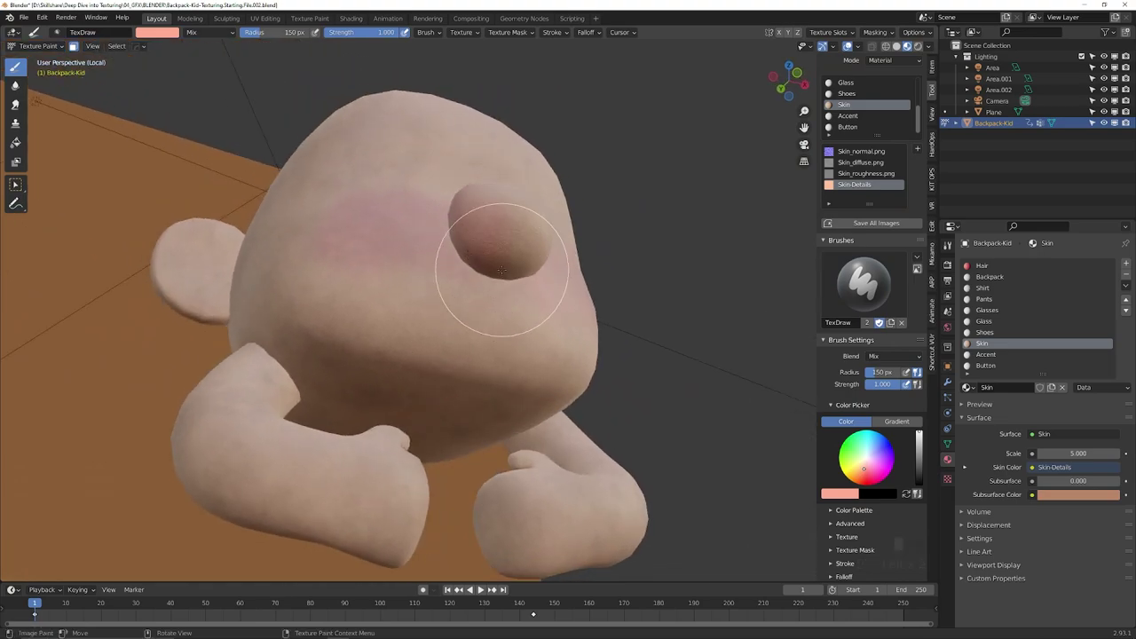
{"action": "mouse_move", "coordinate": [507, 257]}
{"action": "middle_mouse_down"}
{"action": "mouse_move", "coordinate": [538, 257]}
{"action": "mouse_move", "coordinate": [403, 341]}
{"action": "middle_mouse_up"}
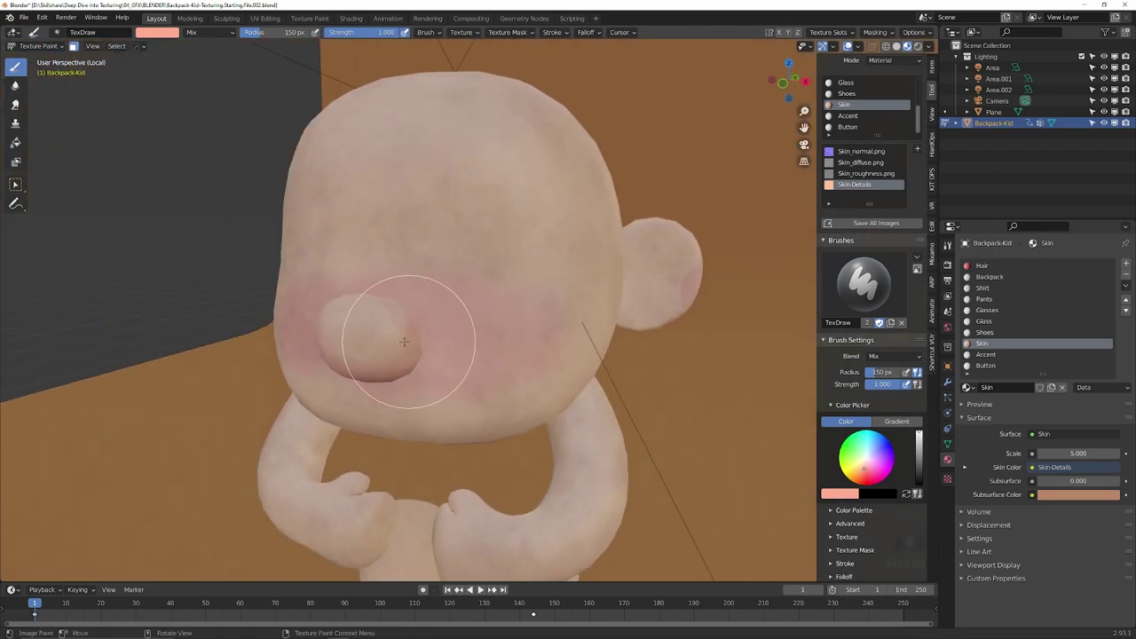
{"action": "mouse_move", "coordinate": [323, 334]}
{"action": "middle_mouse_down"}
{"action": "mouse_move", "coordinate": [424, 416]}
{"action": "mouse_move", "coordinate": [564, 377]}
{"action": "mouse_move", "coordinate": [585, 355]}
{"action": "mouse_move", "coordinate": [600, 299]}
{"action": "mouse_move", "coordinate": [420, 356]}
{"action": "middle_mouse_up"}
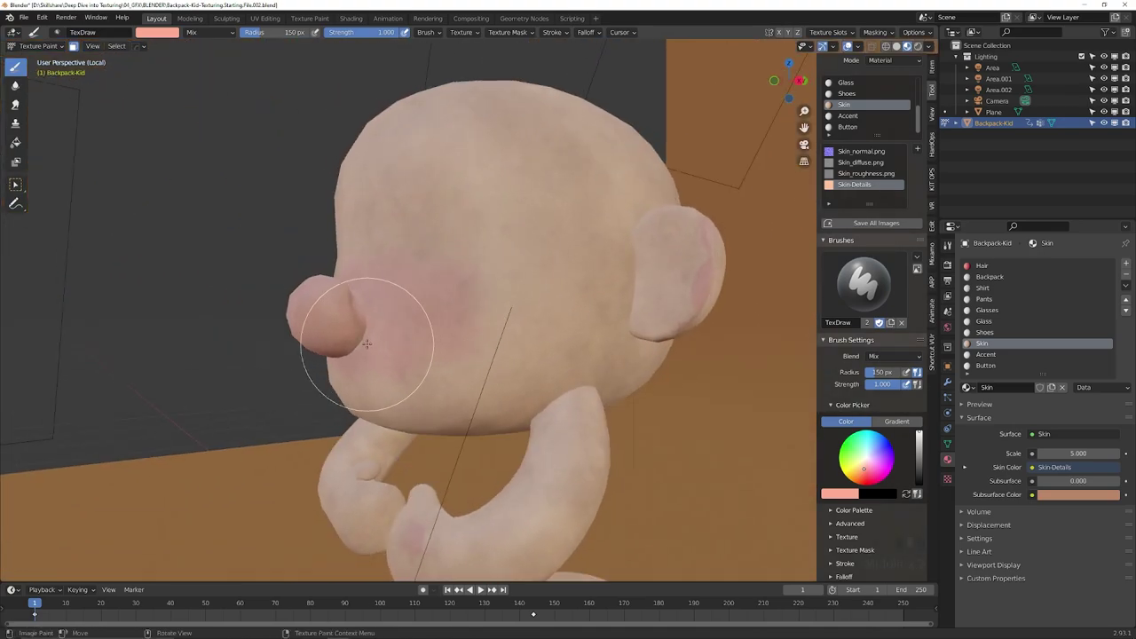
{"action": "middle_click_drag", "start_coordinate": [353, 334], "coordinate": [475, 326]}
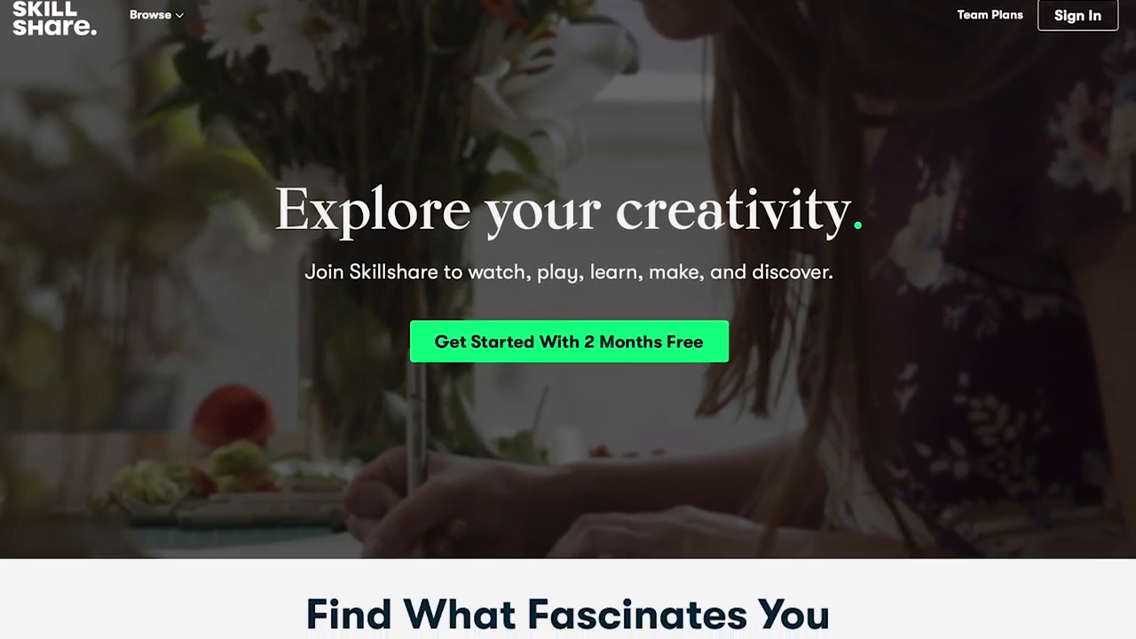
{"action": "scroll", "coordinate": [568, 320], "scroll_direction": "down", "scroll_amount": 4}
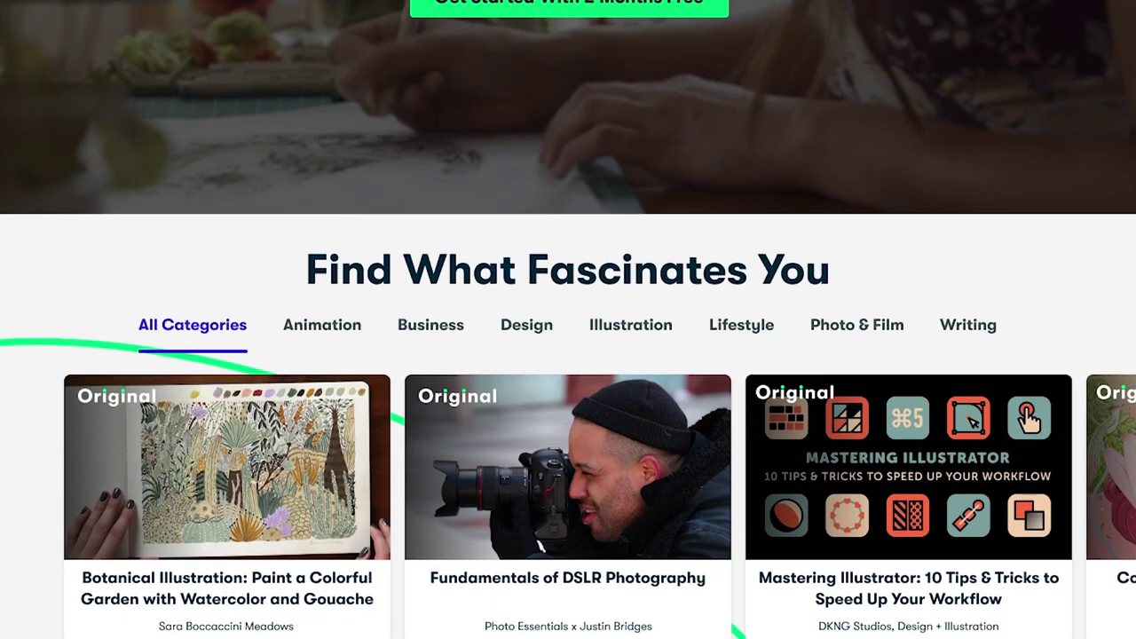
{"action": "scroll", "coordinate": [380, 456], "scroll_direction": "down", "scroll_amount": 2}
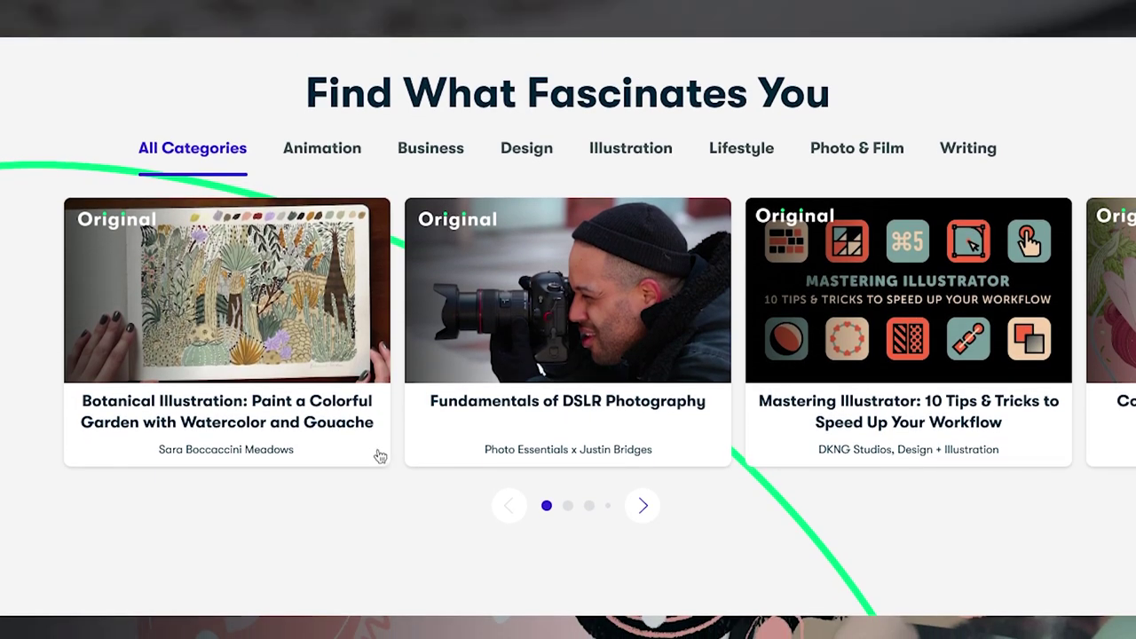
{"action": "left_click", "coordinate": [263, 313]}
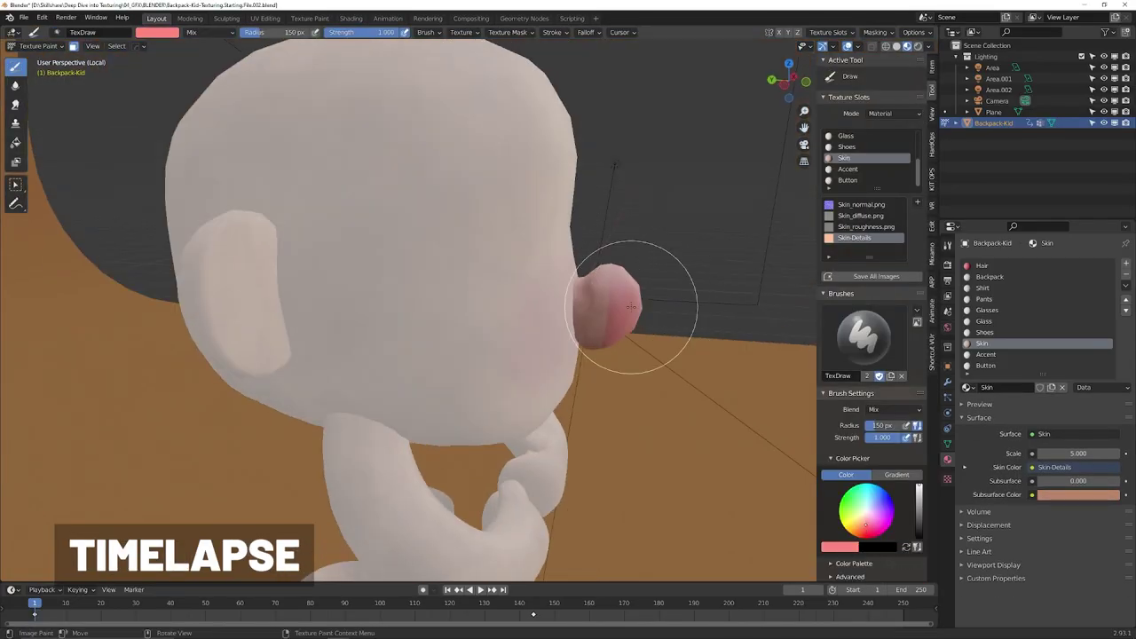
Step: Switch to the Soften tool and exclude the Lighting collection from the view layer
{"action": "mouse_move", "coordinate": [631, 307]}
{"action": "middle_mouse_down"}
{"action": "mouse_move", "coordinate": [394, 367]}
{"action": "mouse_move", "coordinate": [555, 254]}
{"action": "mouse_move", "coordinate": [592, 296]}
{"action": "middle_mouse_up"}
{"action": "left_click", "coordinate": [15, 85]}
{"action": "left_click", "coordinate": [1081, 57]}
Step: Select all visible skin geometry in Edit Mode and return to Texture Paint mode
{"action": "mouse_move", "coordinate": [746, 311]}
{"action": "middle_mouse_down"}
{"action": "mouse_move", "coordinate": [595, 323]}
{"action": "mouse_move", "coordinate": [563, 337]}
{"action": "mouse_move", "coordinate": [604, 313]}
{"action": "middle_mouse_up"}
{"action": "key", "text": "Tab"}
{"action": "key", "text": "a"}
{"action": "key", "text": "Tab"}
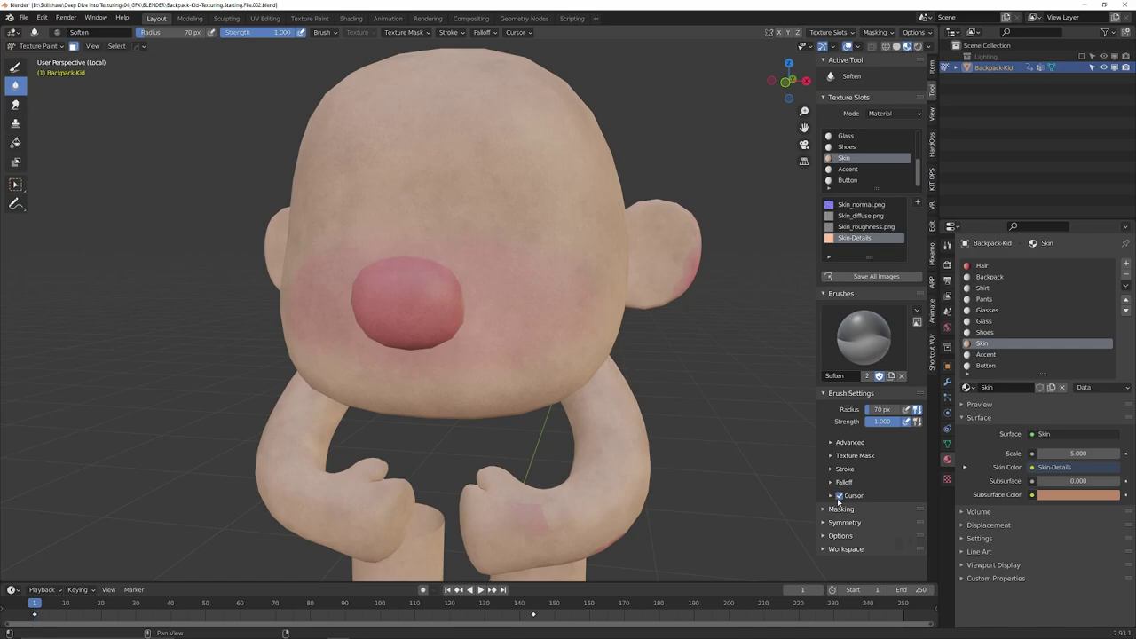
Step: Return to the TexDraw brush and enlarge its radius to 126 px over the ear on the character's left side
{"action": "left_click", "coordinate": [20, 69]}
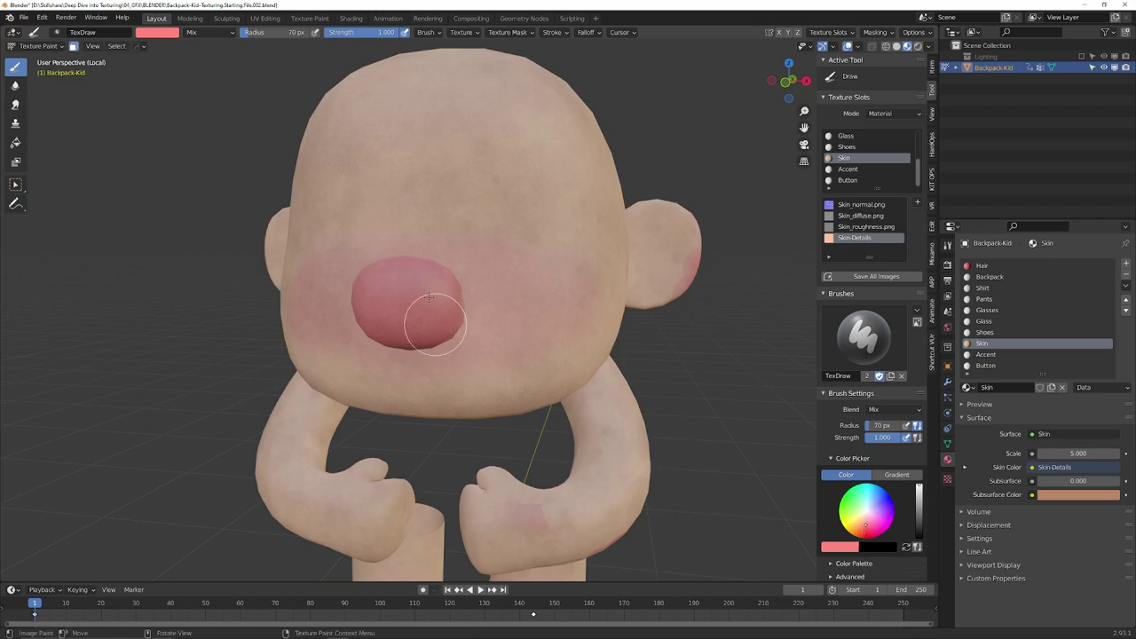
{"action": "middle_click_drag", "start_coordinate": [472, 354], "coordinate": [551, 350]}
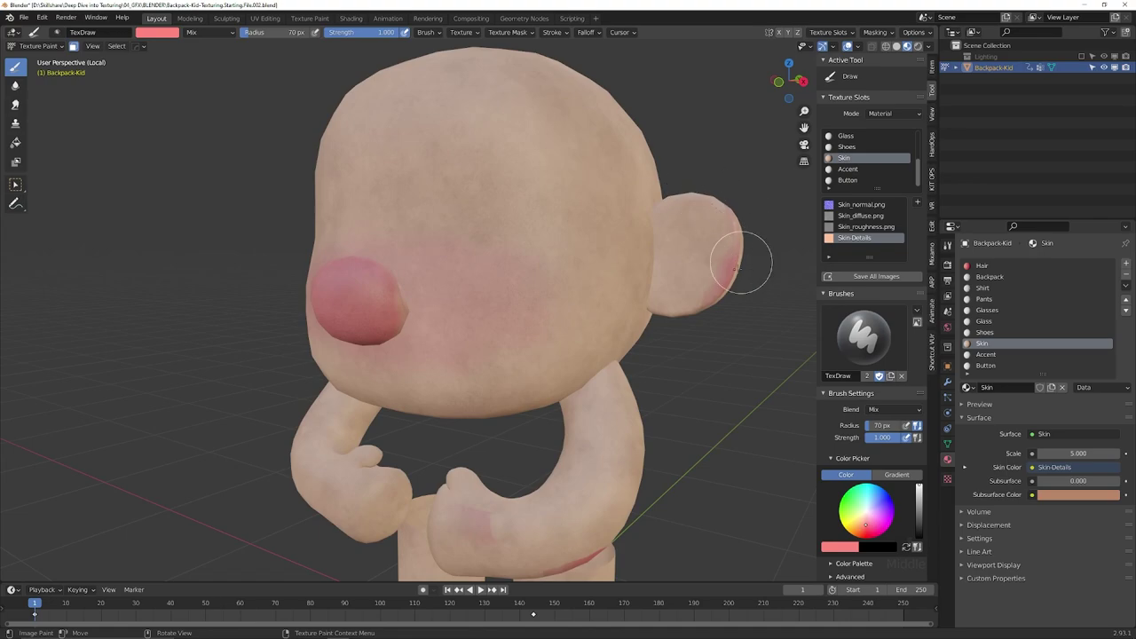
{"action": "middle_click_drag", "start_coordinate": [658, 292], "coordinate": [688, 217]}
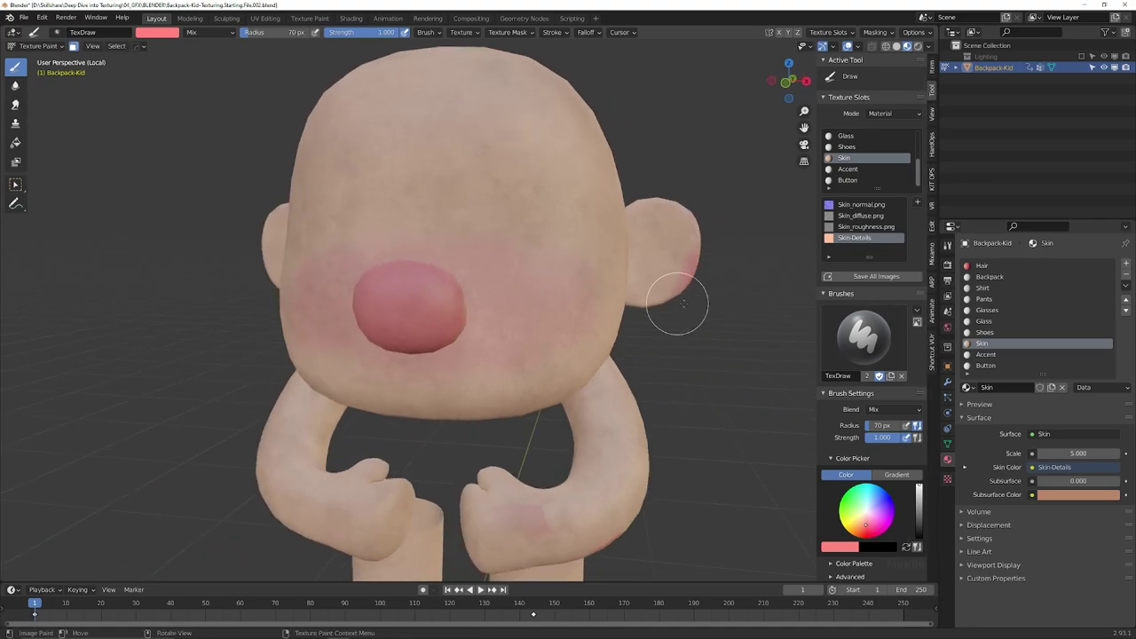
{"action": "middle_click_drag", "start_coordinate": [683, 304], "coordinate": [697, 208]}
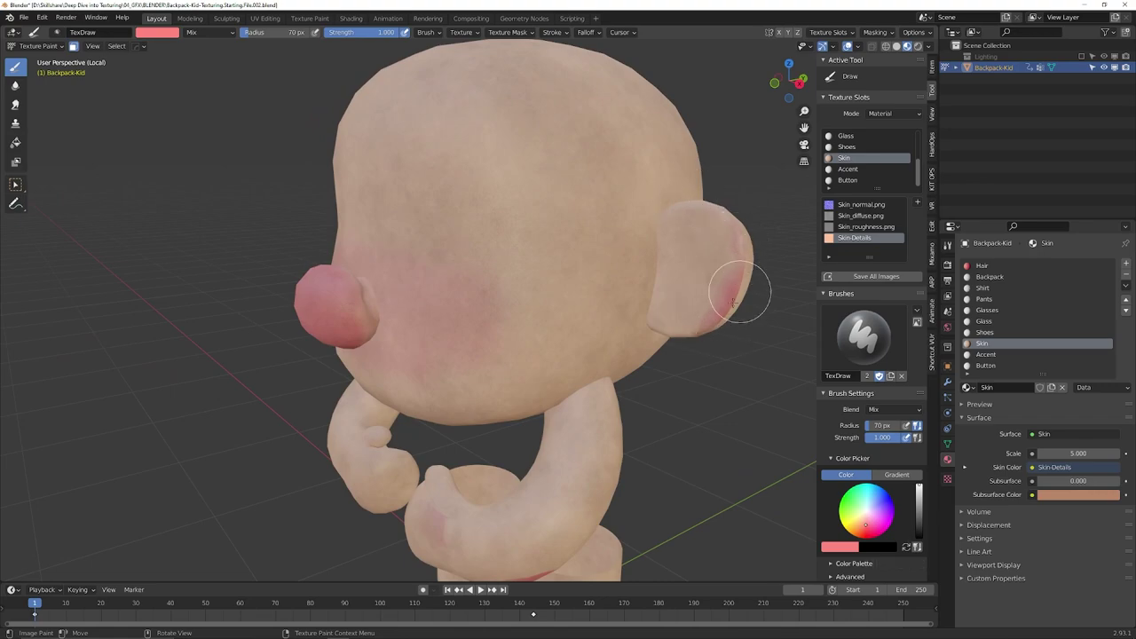
{"action": "middle_click_drag", "start_coordinate": [730, 305], "coordinate": [594, 310], "text": "shift"}
{"action": "scroll", "coordinate": [544, 243], "scroll_direction": "up", "scroll_amount": 1}
{"action": "key", "text": "f"}
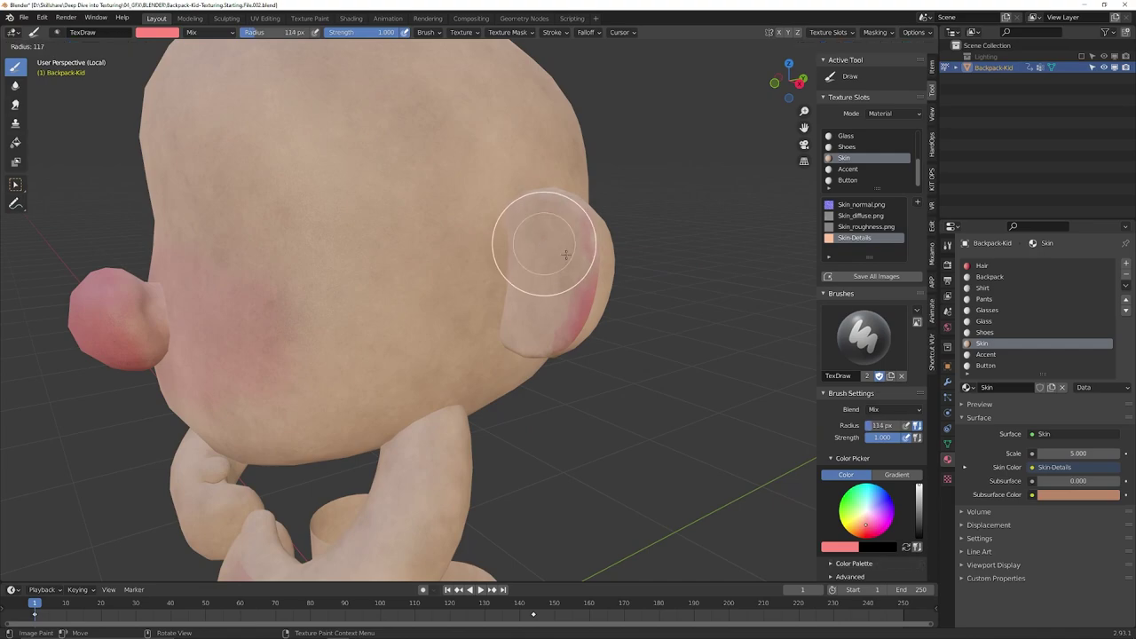
{"action": "left_click", "coordinate": [589, 198]}
Step: Reduce the brush radius to 113 px and check the paint on the ear, the forearm's underside and the cheek
{"action": "middle_click_drag", "start_coordinate": [588, 198], "coordinate": [563, 248]}
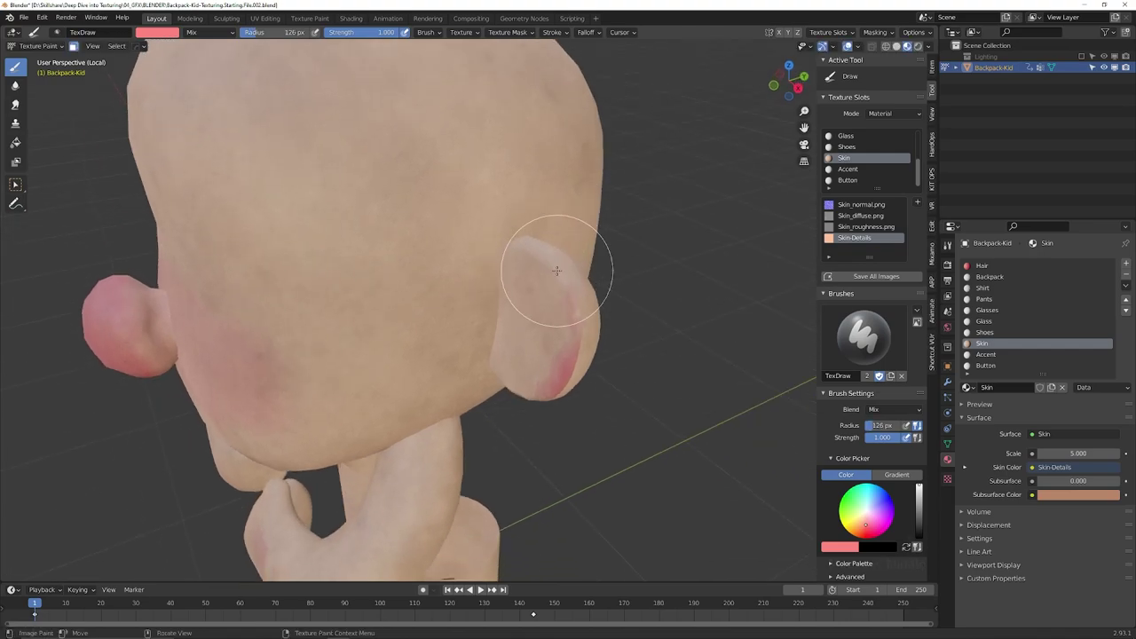
{"action": "key", "text": "bracketleft"}
{"action": "mouse_move", "coordinate": [534, 271]}
{"action": "middle_mouse_down"}
{"action": "mouse_move", "coordinate": [443, 362]}
{"action": "mouse_move", "coordinate": [461, 310]}
{"action": "middle_mouse_up"}
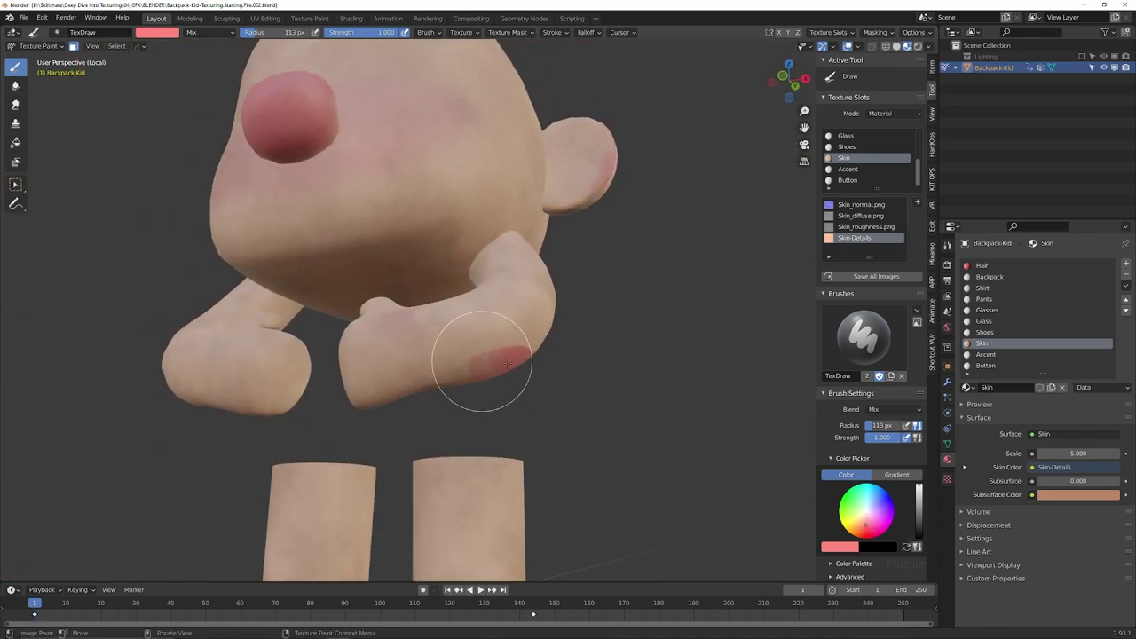
{"action": "middle_click_drag", "start_coordinate": [507, 362], "coordinate": [393, 260]}
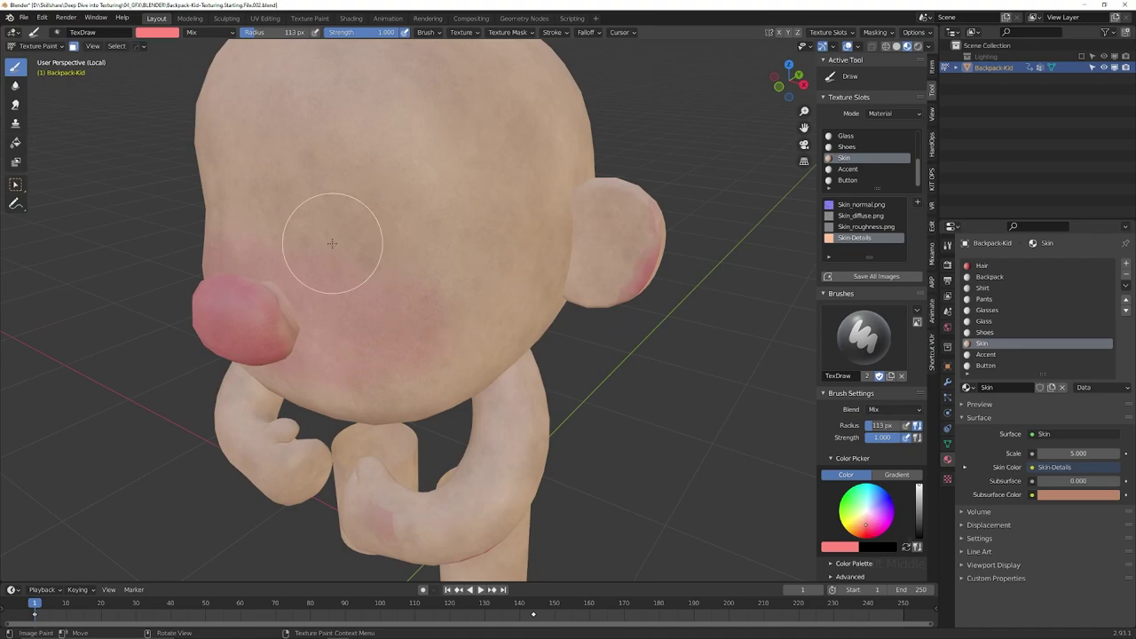
{"action": "middle_click_drag", "start_coordinate": [332, 243], "coordinate": [517, 237]}
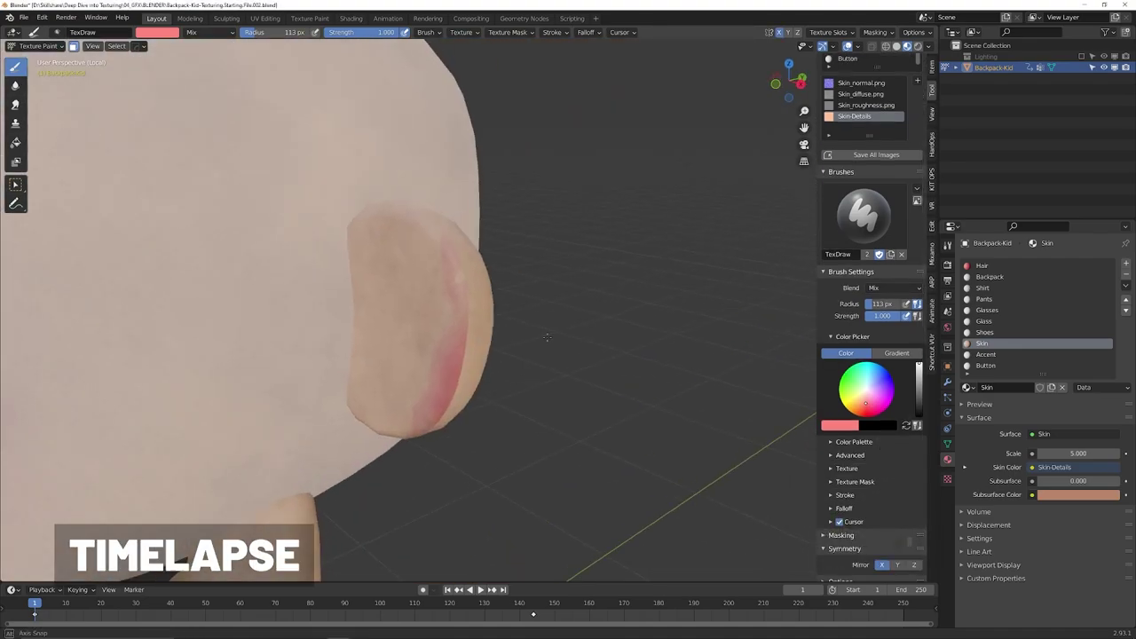
Step: Lower the brush strength to 0.299, enlarge the radius to 138 px, and blend soft pink over the ear and its rim
{"action": "key", "text": "shift+f"}
{"action": "left_click_drag", "start_coordinate": [444, 258], "coordinate": [459, 394]}
{"action": "middle_click_drag", "start_coordinate": [459, 393], "coordinate": [420, 317]}
{"action": "key", "text": "f"}
{"action": "scroll", "coordinate": [874, 338], "scroll_direction": "up", "scroll_amount": 5}
{"action": "middle_click_drag", "start_coordinate": [254, 190], "coordinate": [337, 168]}
{"action": "left_click_drag", "start_coordinate": [341, 284], "coordinate": [362, 211]}
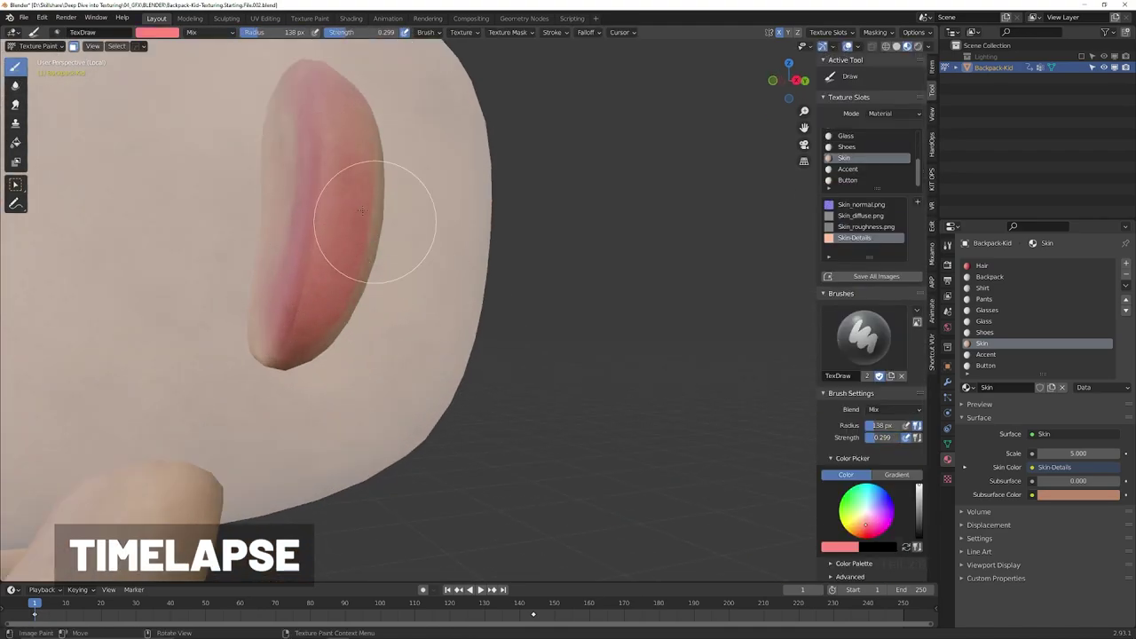
Step: Open a UV editor beside the viewport to check the skin's UV layout in Edit Mode, and close it again
{"action": "middle_click_drag", "start_coordinate": [362, 210], "coordinate": [192, 238]}
{"action": "left_click_drag", "start_coordinate": [2, 578], "coordinate": [509, 532]}
{"action": "left_click", "coordinate": [13, 33]}
{"action": "left_click", "coordinate": [51, 86]}
{"action": "left_click", "coordinate": [277, 33]}
{"action": "left_click", "coordinate": [292, 49]}
{"action": "key", "text": "Tab"}
{"action": "mouse_move", "coordinate": [293, 267]}
{"action": "middle_mouse_down", "text": "shift"}
{"action": "mouse_move", "coordinate": [303, 421]}
{"action": "mouse_move", "coordinate": [332, 470]}
{"action": "middle_mouse_up", "text": "shift"}
{"action": "left_click_drag", "start_coordinate": [512, 579], "coordinate": [426, 497]}
{"action": "key", "text": "Tab"}
Step: Add a soft pink blush stroke to the skin around the character's arms
{"action": "mouse_move", "coordinate": [426, 497]}
{"action": "middle_mouse_down"}
{"action": "mouse_move", "coordinate": [268, 338]}
{"action": "mouse_move", "coordinate": [657, 251]}
{"action": "mouse_move", "coordinate": [509, 364]}
{"action": "mouse_move", "coordinate": [441, 160]}
{"action": "middle_mouse_up"}
{"action": "scroll", "coordinate": [656, 251], "scroll_direction": "down", "scroll_amount": 4}
{"action": "mouse_move", "coordinate": [441, 160]}
{"action": "left_mouse_down"}
{"action": "mouse_move", "coordinate": [320, 236]}
{"action": "mouse_move", "coordinate": [376, 210]}
{"action": "left_mouse_up"}
{"action": "mouse_move", "coordinate": [376, 210]}
{"action": "middle_mouse_down"}
{"action": "mouse_move", "coordinate": [373, 243]}
{"action": "mouse_move", "coordinate": [624, 317]}
{"action": "mouse_move", "coordinate": [593, 383]}
{"action": "mouse_move", "coordinate": [550, 306]}
{"action": "mouse_move", "coordinate": [656, 382]}
{"action": "middle_mouse_up"}
{"action": "scroll", "coordinate": [872, 461], "scroll_direction": "down", "scroll_amount": 4}
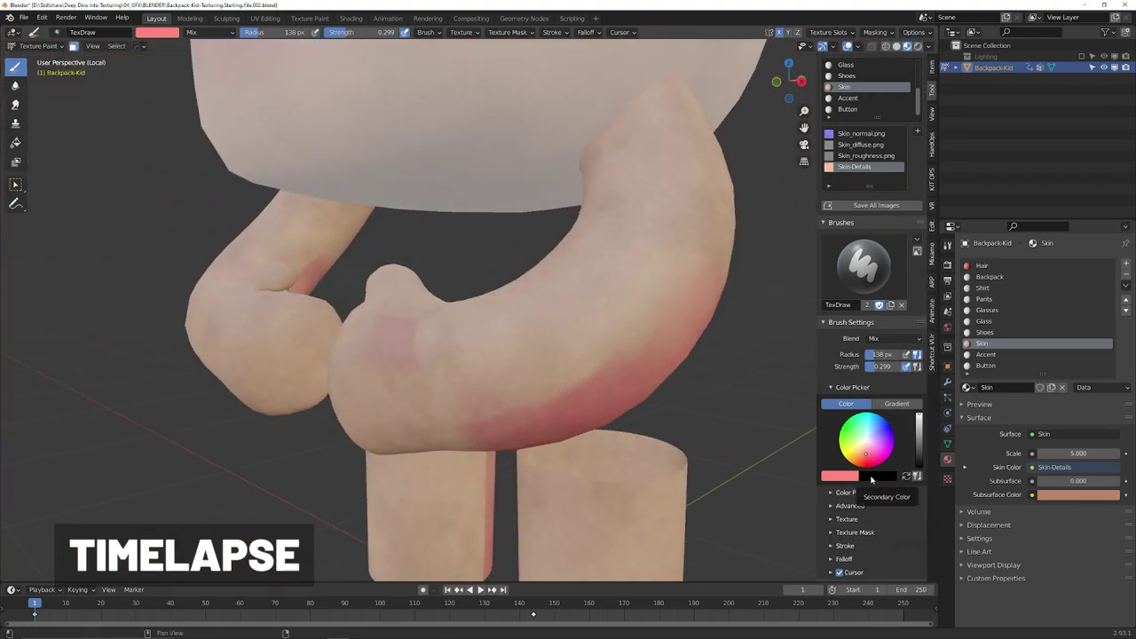
Step: Set the secondary color to a peach skin tone and paint with it to soften the blush on the forearm before restoring pink
{"action": "left_click", "coordinate": [871, 479]}
{"action": "middle_click_drag", "start_coordinate": [568, 355], "coordinate": [532, 355]}
{"action": "left_click", "coordinate": [906, 477]}
{"action": "left_click_drag", "start_coordinate": [568, 449], "coordinate": [635, 382]}
{"action": "mouse_move", "coordinate": [634, 381]}
{"action": "middle_mouse_down"}
{"action": "mouse_move", "coordinate": [325, 246]}
{"action": "mouse_move", "coordinate": [364, 309]}
{"action": "mouse_move", "coordinate": [497, 284]}
{"action": "middle_mouse_up"}
{"action": "left_click_drag", "start_coordinate": [497, 284], "coordinate": [427, 329]}
{"action": "mouse_move", "coordinate": [427, 330]}
{"action": "middle_mouse_down"}
{"action": "mouse_move", "coordinate": [370, 175]}
{"action": "mouse_move", "coordinate": [568, 266]}
{"action": "middle_mouse_up"}
{"action": "left_click", "coordinate": [906, 476]}
Step: Paint soft pink blush on the fronts of both hands and on the upper legs
{"action": "middle_click_drag", "start_coordinate": [569, 311], "coordinate": [497, 293]}
{"action": "left_click_drag", "start_coordinate": [484, 240], "coordinate": [445, 269]}
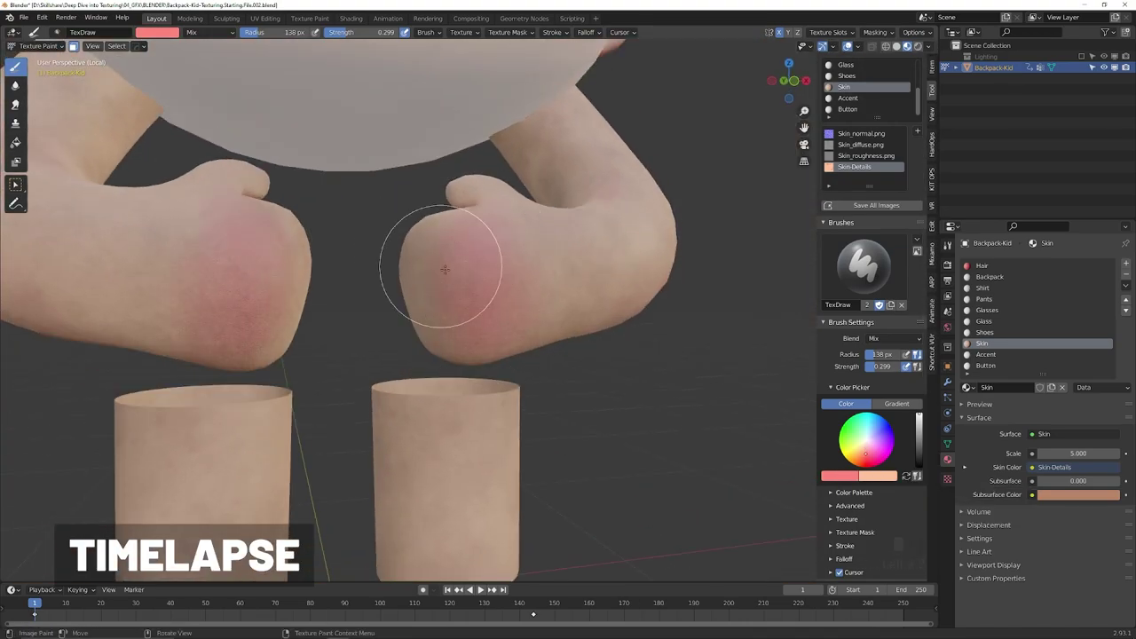
{"action": "middle_click_drag", "start_coordinate": [445, 269], "coordinate": [337, 266]}
{"action": "scroll", "coordinate": [444, 269], "scroll_direction": "down", "scroll_amount": 3}
{"action": "middle_click_drag", "start_coordinate": [444, 311], "coordinate": [533, 307]}
{"action": "scroll", "coordinate": [532, 307], "scroll_direction": "up", "scroll_amount": 4}
{"action": "mouse_move", "coordinate": [533, 355]}
{"action": "left_mouse_down"}
{"action": "mouse_move", "coordinate": [541, 421]}
{"action": "mouse_move", "coordinate": [506, 344]}
{"action": "left_mouse_up"}
{"action": "scroll", "coordinate": [426, 266], "scroll_direction": "down", "scroll_amount": 4}
{"action": "middle_click_drag", "start_coordinate": [426, 178], "coordinate": [434, 281], "text": "shift"}
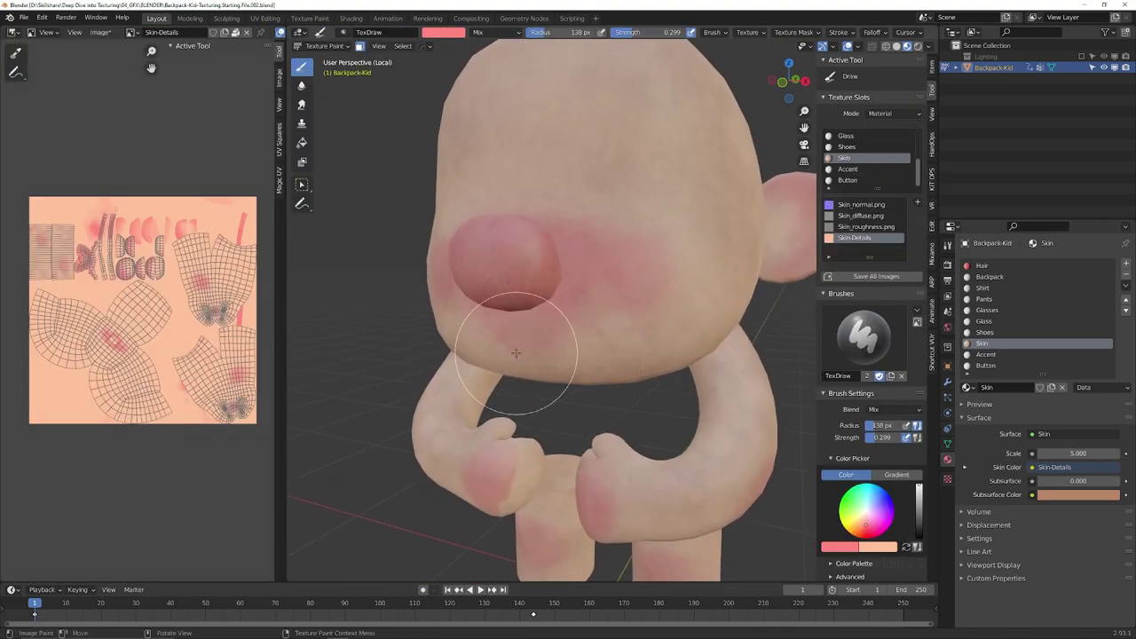
Step: Switch the character to Edit Mode and select all of the nose's linked geometry
{"action": "scroll", "coordinate": [516, 353], "scroll_direction": "up", "scroll_amount": 2}
{"action": "scroll", "coordinate": [516, 352], "scroll_direction": "down", "scroll_amount": 1}
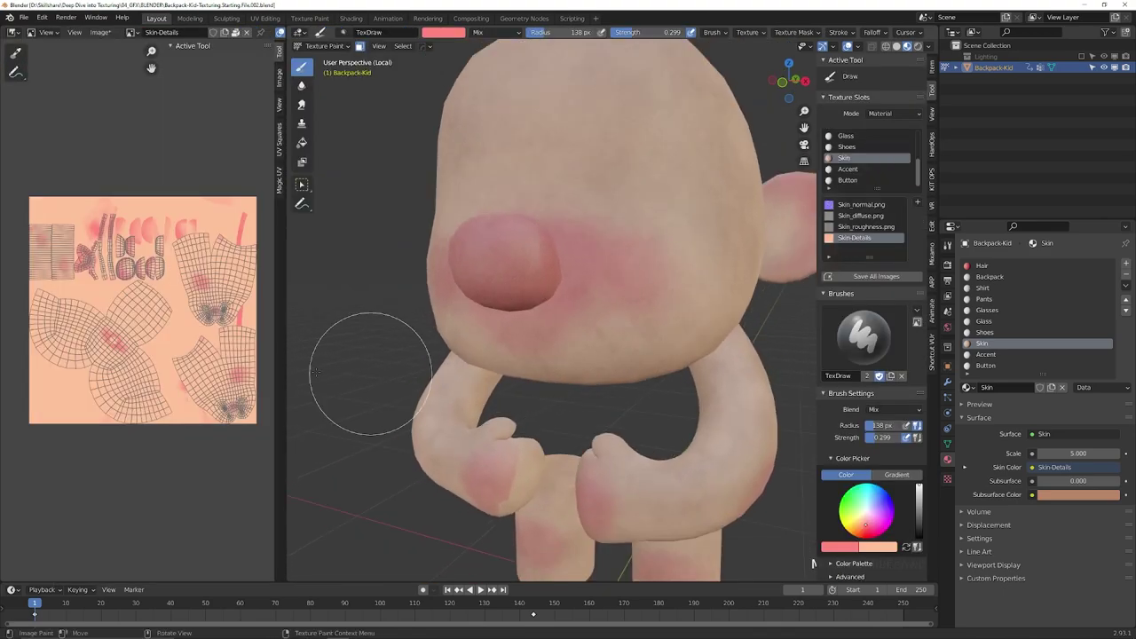
{"action": "scroll", "coordinate": [97, 310], "scroll_direction": "up", "scroll_amount": 2}
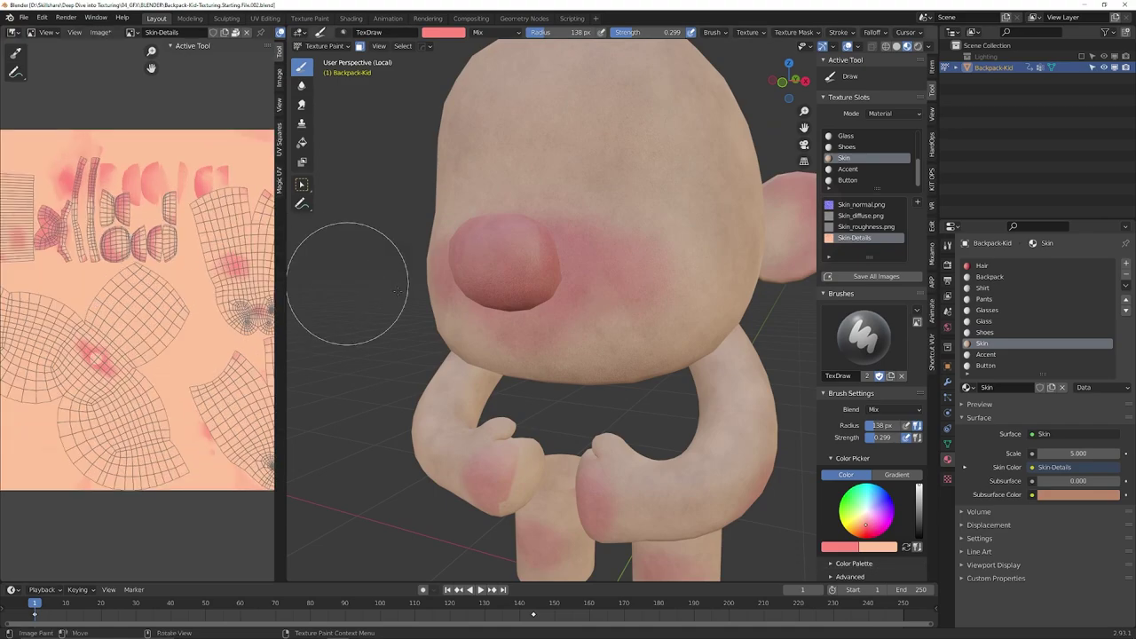
{"action": "key", "text": "Tab"}
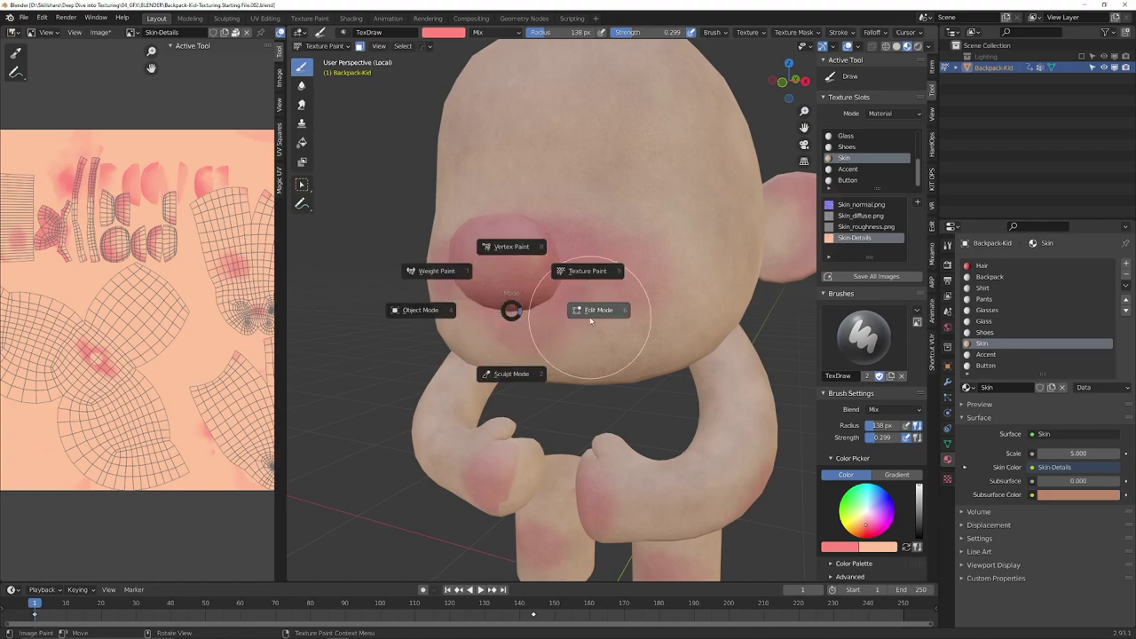
{"action": "left_click", "coordinate": [588, 312]}
{"action": "key", "text": "a"}
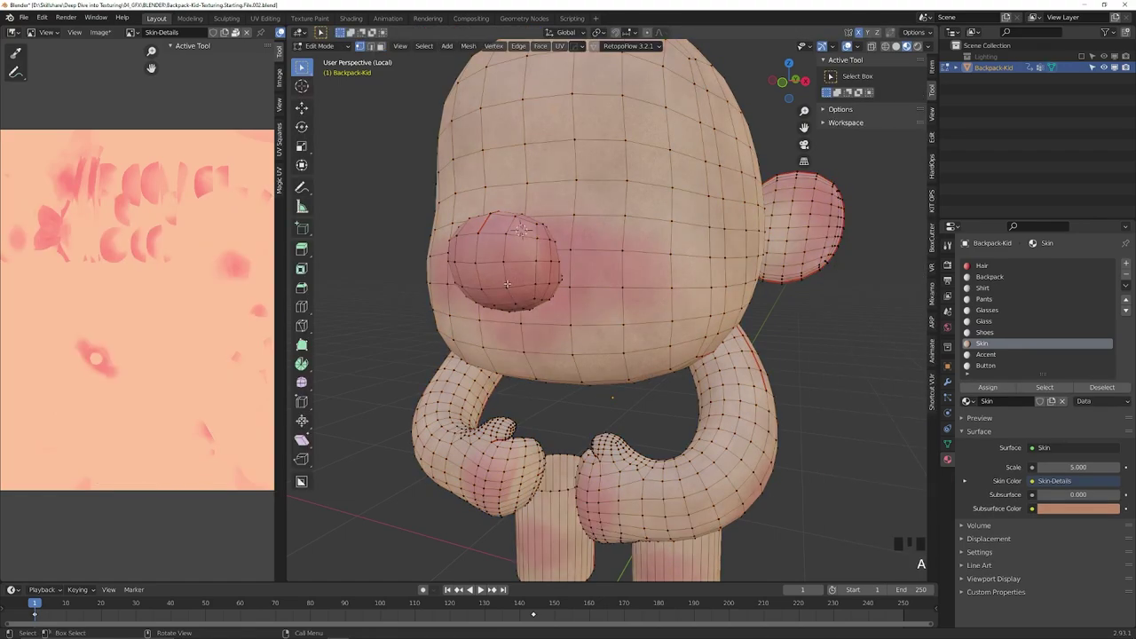
{"action": "key", "text": "l"}
Step: Change the Skin-Details image area to a UV Editor and frame the nose's UV island
{"action": "scroll", "coordinate": [151, 288], "scroll_direction": "down", "scroll_amount": 2}
{"action": "middle_click_drag", "start_coordinate": [145, 282], "coordinate": [151, 289], "text": "shift"}
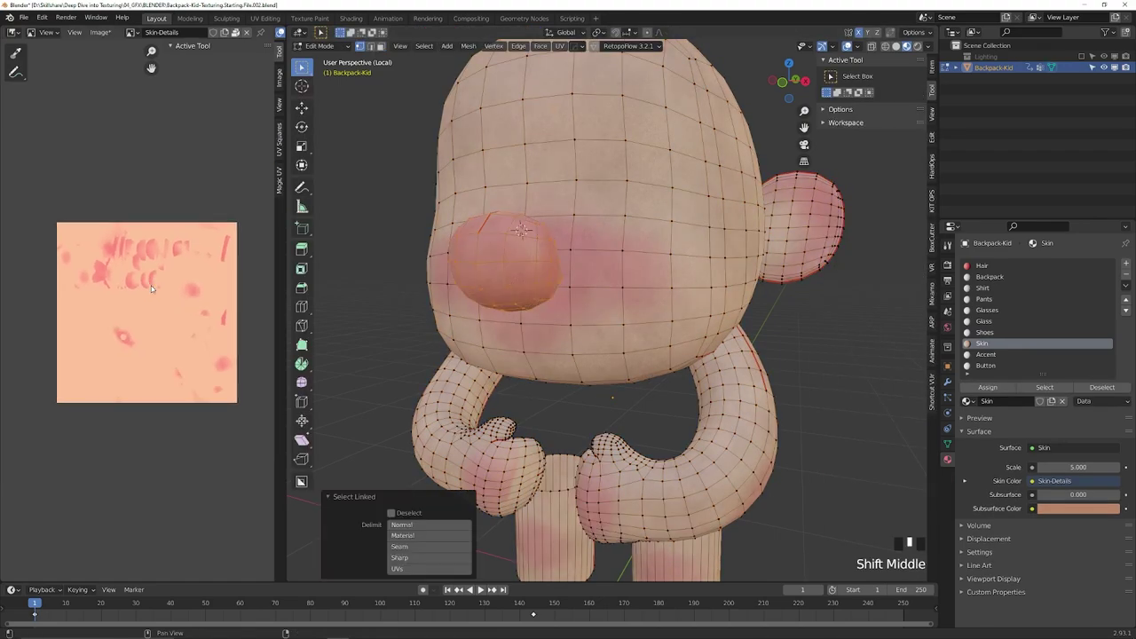
{"action": "scroll", "coordinate": [151, 288], "scroll_direction": "up", "scroll_amount": 4}
{"action": "left_click", "coordinate": [11, 35]}
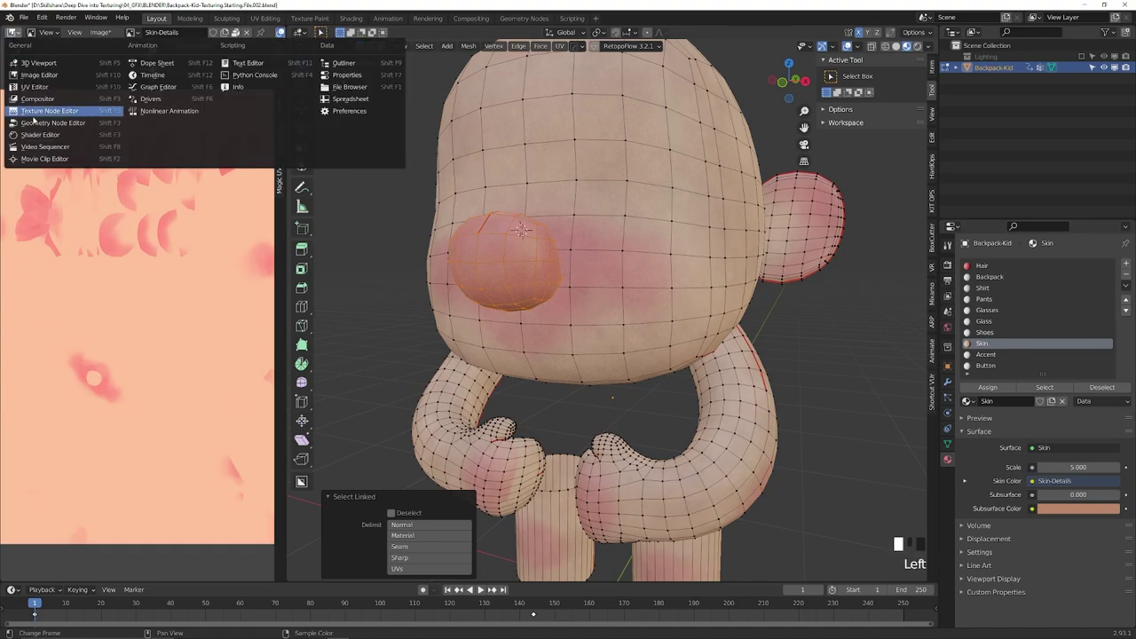
{"action": "left_click", "coordinate": [53, 97]}
{"action": "middle_click_drag", "start_coordinate": [85, 229], "coordinate": [147, 368], "text": "shift"}
{"action": "scroll", "coordinate": [145, 328], "scroll_direction": "up", "scroll_amount": 4}
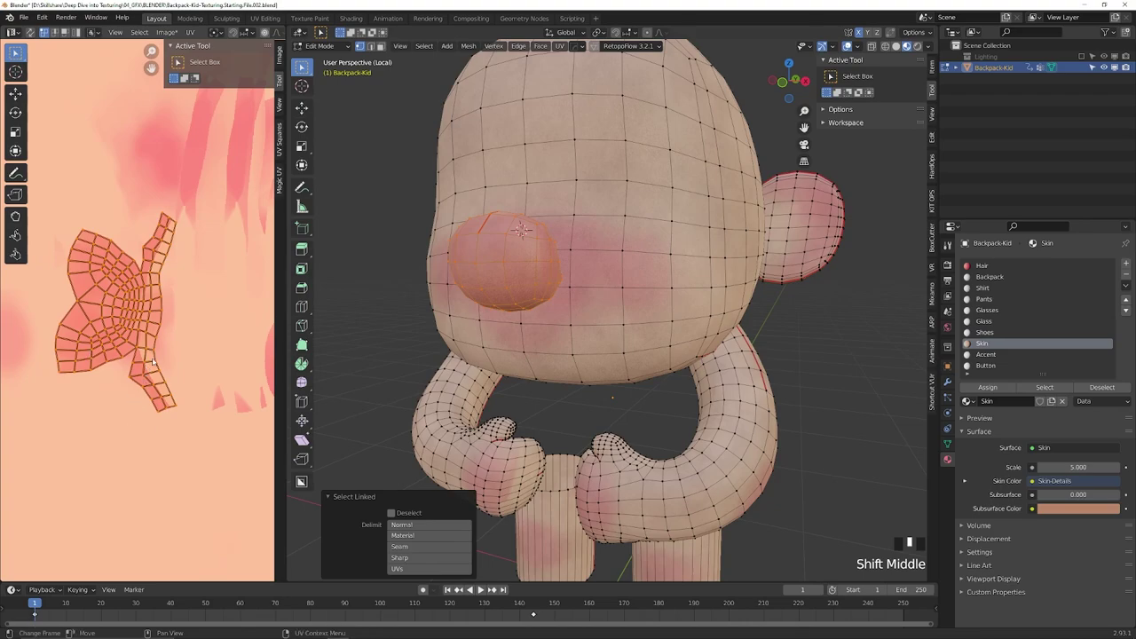
Step: Try scaling down the nose's UV island and moving it over the painted Skin-Details image
{"action": "key", "text": "s"}
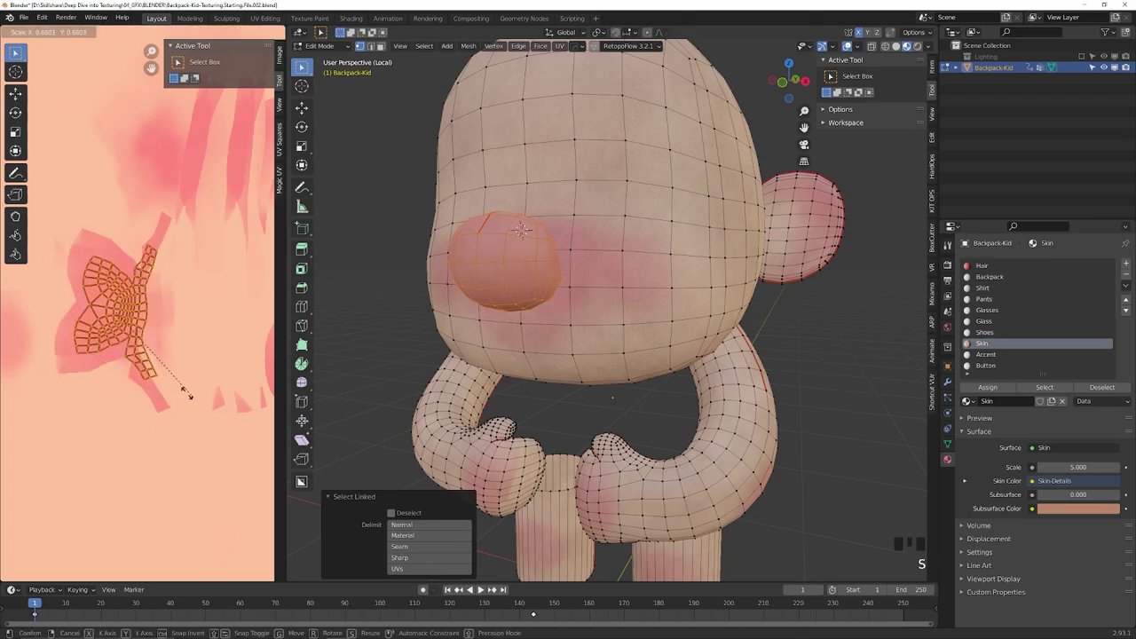
{"action": "left_click", "coordinate": [154, 377]}
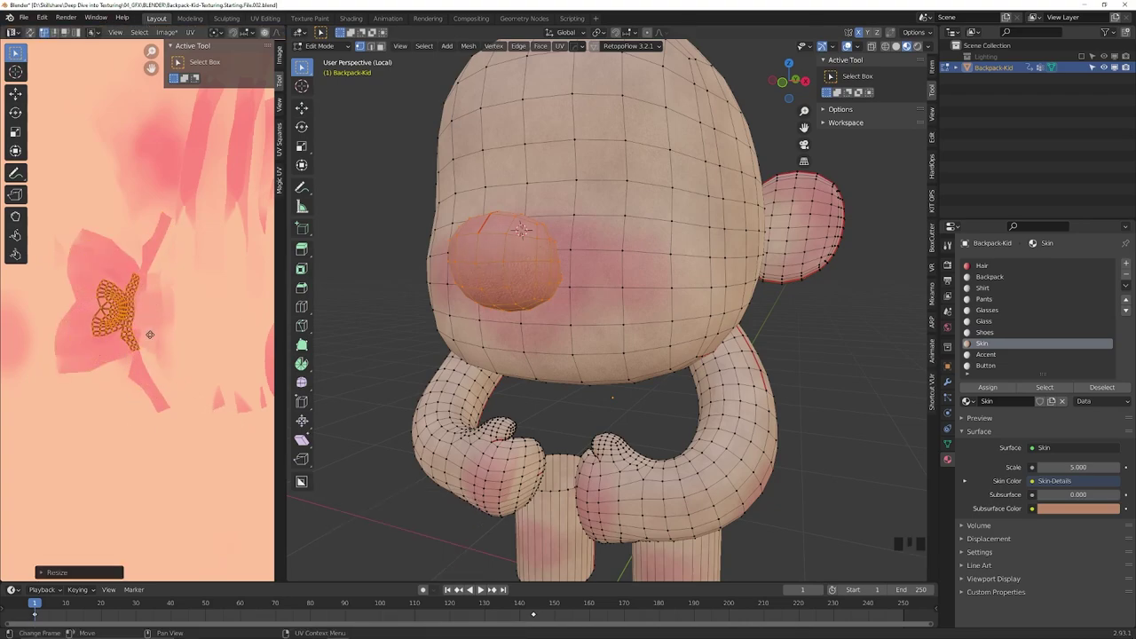
{"action": "key", "text": "g"}
{"action": "left_click", "coordinate": [169, 364]}
Step: Select all visible skin geometry and return to Texture Paint mode with the face seen from the front
{"action": "middle_click_drag", "start_coordinate": [418, 329], "coordinate": [484, 312]}
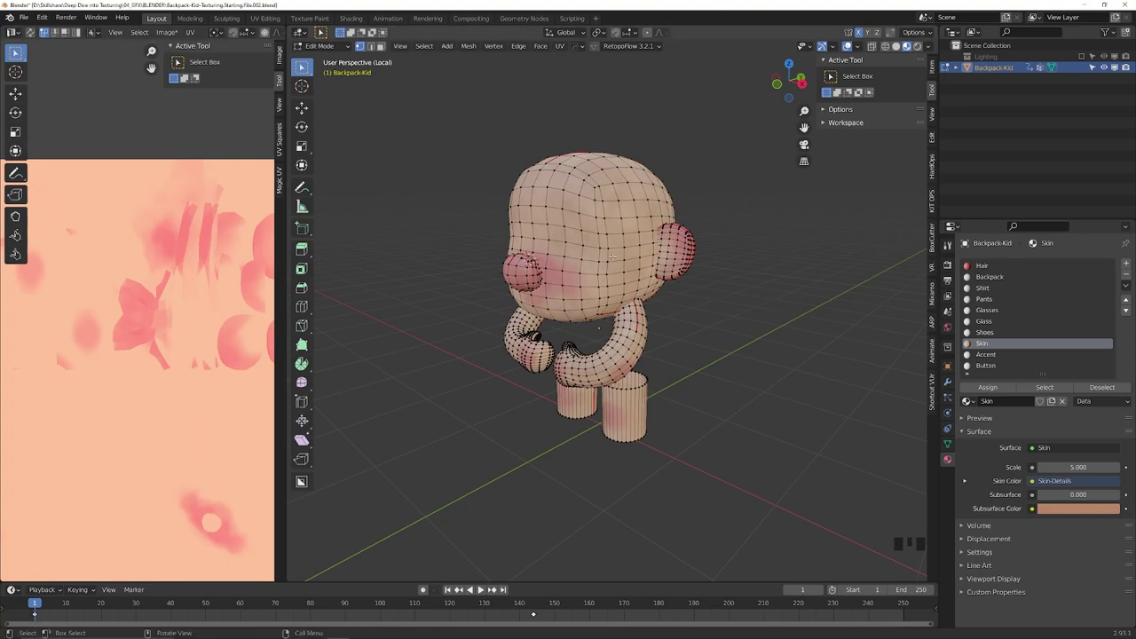
{"action": "key", "text": "a"}
{"action": "scroll", "coordinate": [613, 257], "scroll_direction": "up", "scroll_amount": 3}
{"action": "middle_click_drag", "start_coordinate": [613, 257], "coordinate": [582, 324]}
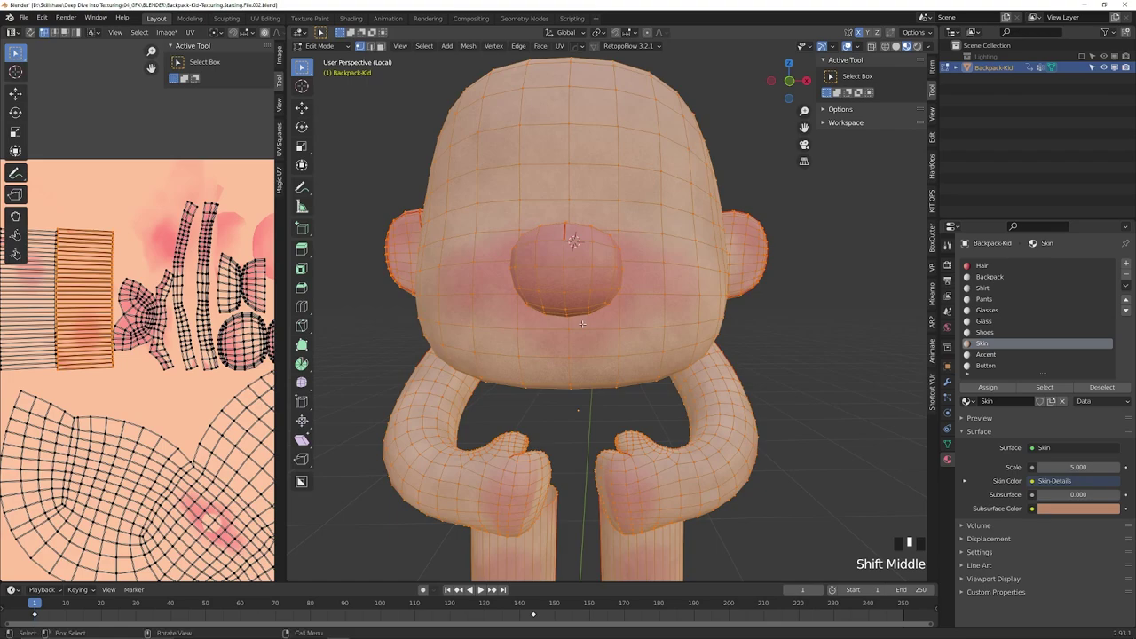
{"action": "key", "text": "Tab"}
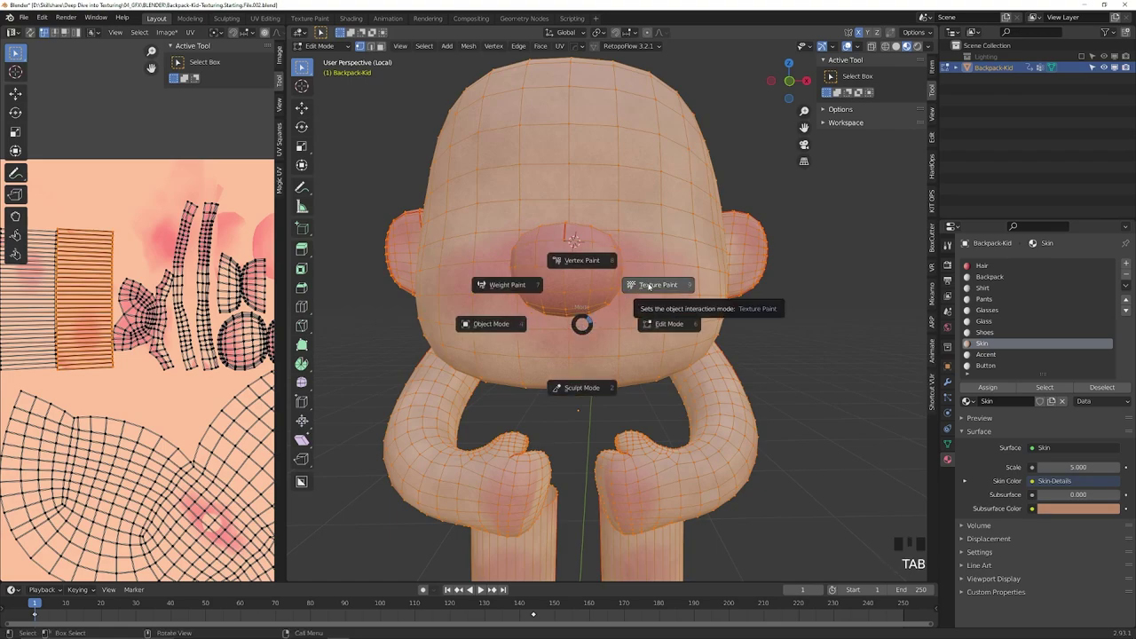
{"action": "left_click", "coordinate": [649, 285]}
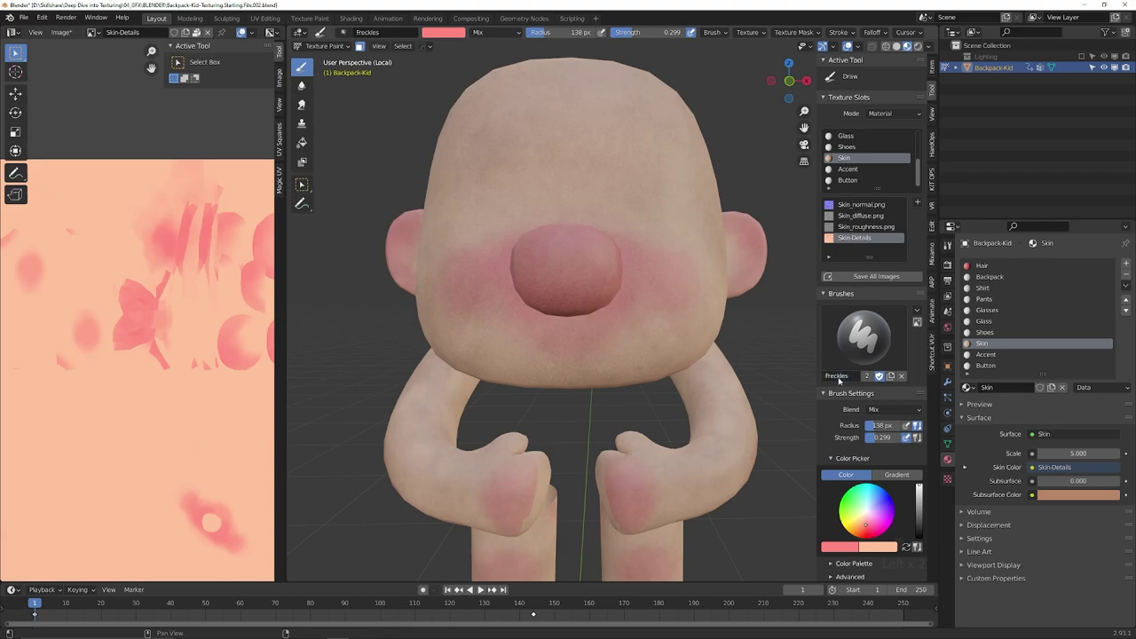
Step: Set the Freckles brush color to a dark reddish brown and its strength to 0.75
{"action": "scroll", "coordinate": [858, 492], "scroll_direction": "down", "scroll_amount": 5}
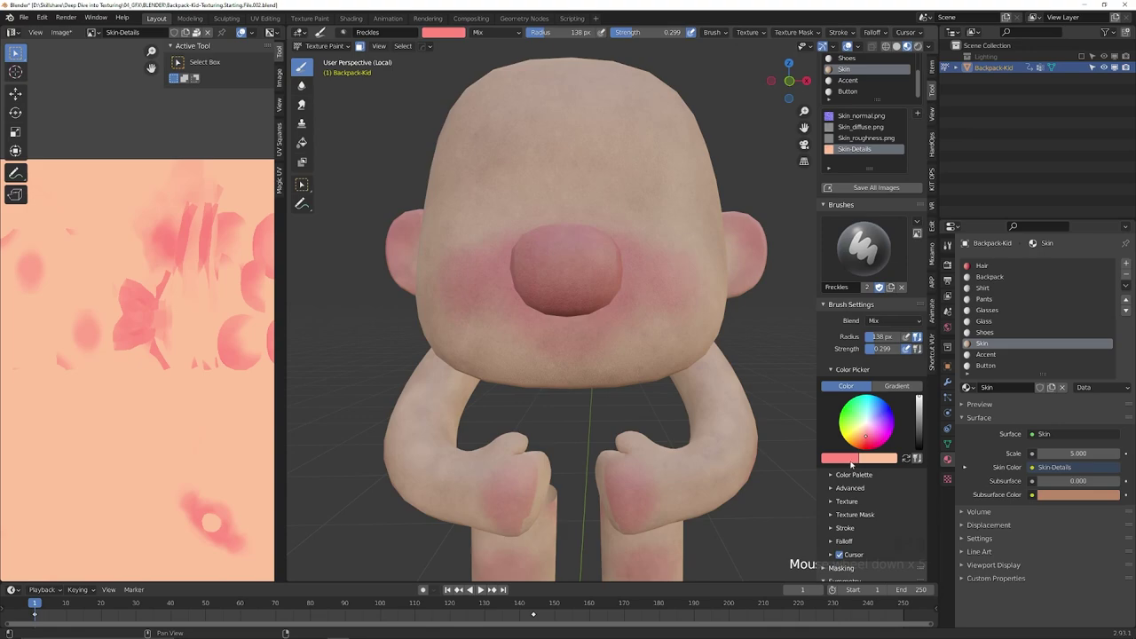
{"action": "left_click", "coordinate": [851, 459]}
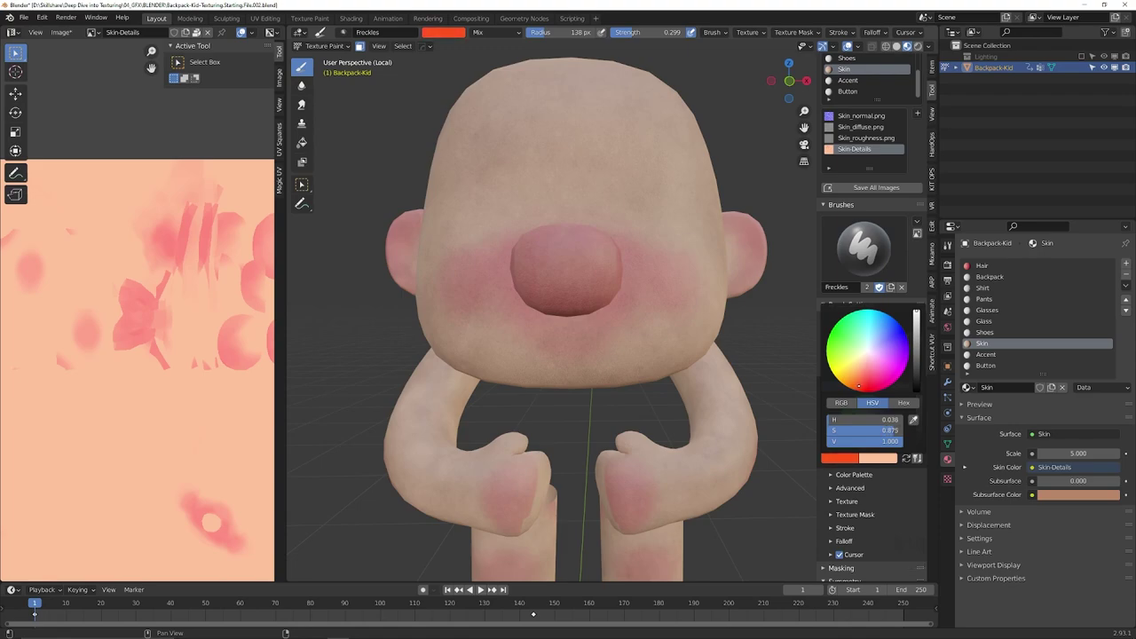
{"action": "mouse_move", "coordinate": [916, 344]}
{"action": "left_mouse_down"}
{"action": "mouse_move", "coordinate": [916, 372]}
{"action": "mouse_move", "coordinate": [916, 362]}
{"action": "left_mouse_up"}
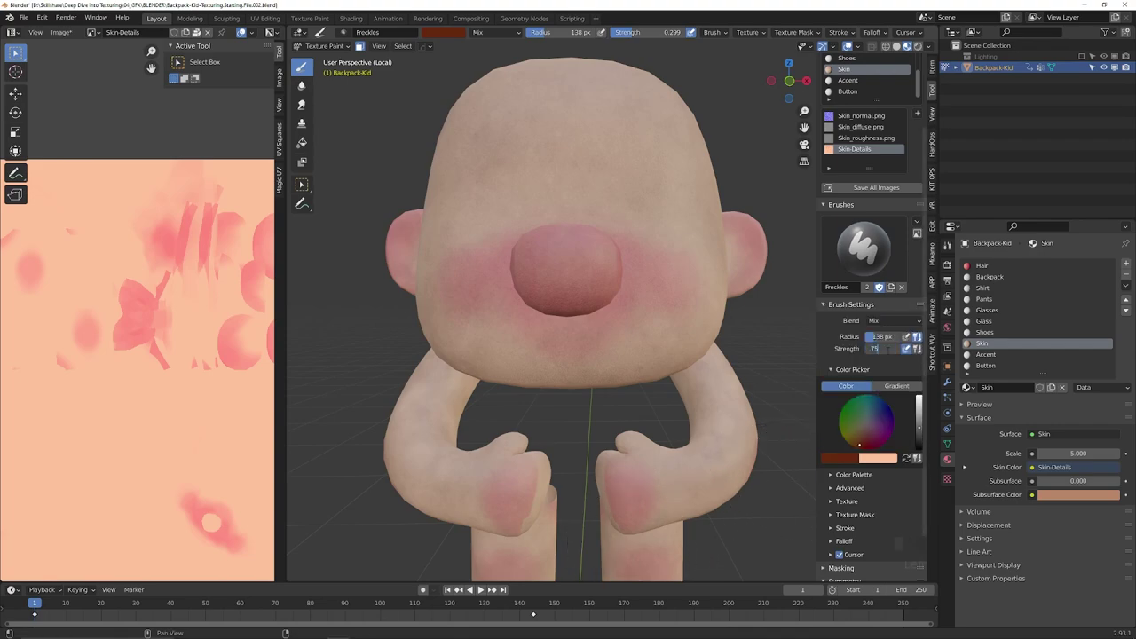
{"action": "key", "text": "Return"}
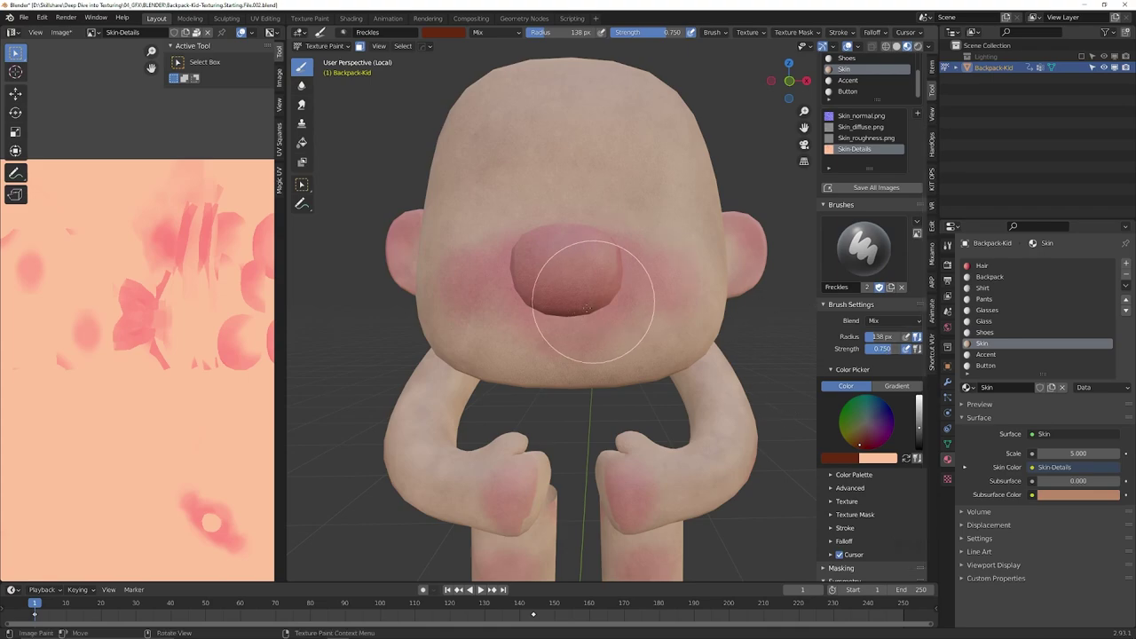
Step: Undo a test stroke on the cheek and give the Freckles brush the rounded falloff curve preset
{"action": "mouse_move", "coordinate": [639, 284]}
{"action": "left_mouse_down"}
{"action": "mouse_move", "coordinate": [652, 266]}
{"action": "mouse_move", "coordinate": [667, 322]}
{"action": "left_mouse_up"}
{"action": "key", "text": "ctrl+z"}
{"action": "scroll", "coordinate": [851, 502], "scroll_direction": "down", "scroll_amount": 2}
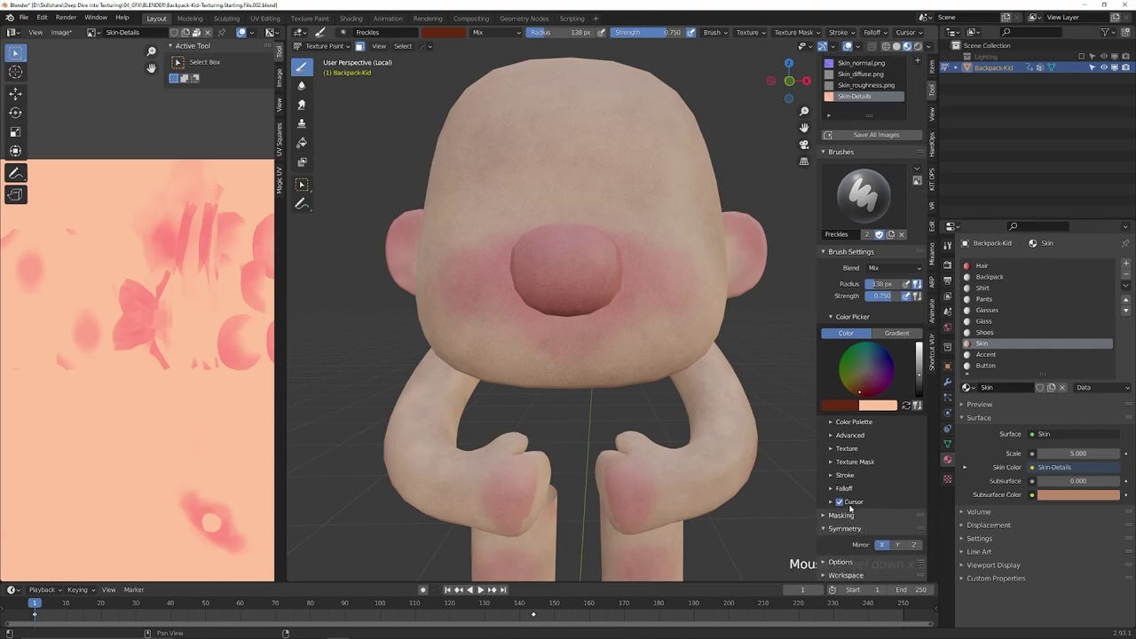
{"action": "scroll", "coordinate": [841, 525], "scroll_direction": "up", "scroll_amount": 1}
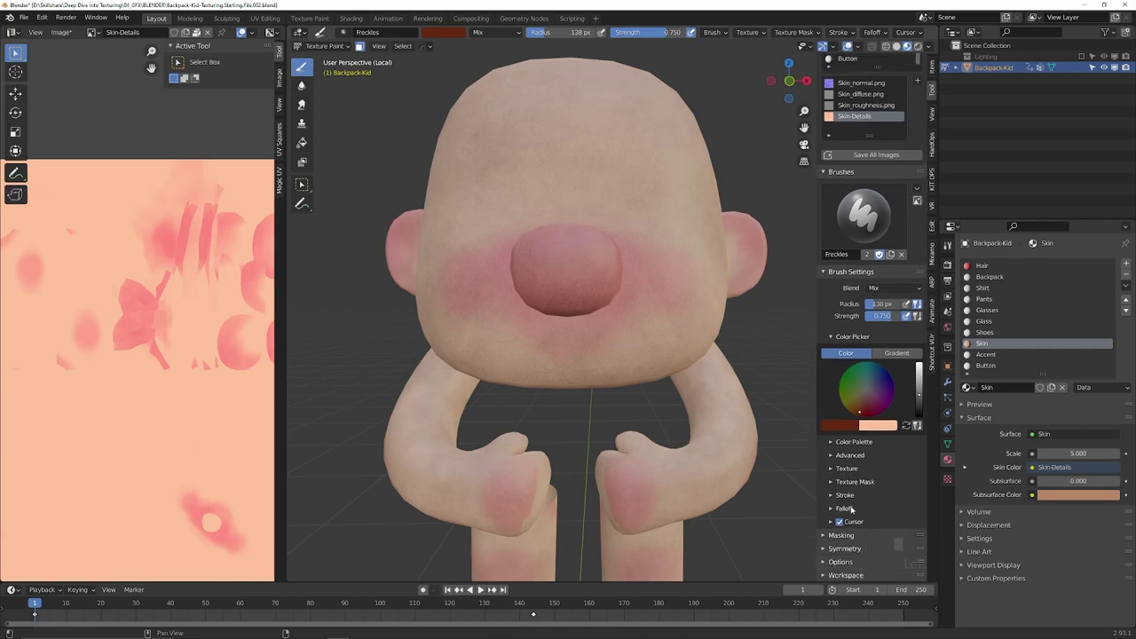
{"action": "left_click", "coordinate": [845, 509]}
{"action": "scroll", "coordinate": [856, 532], "scroll_direction": "down", "scroll_amount": 4}
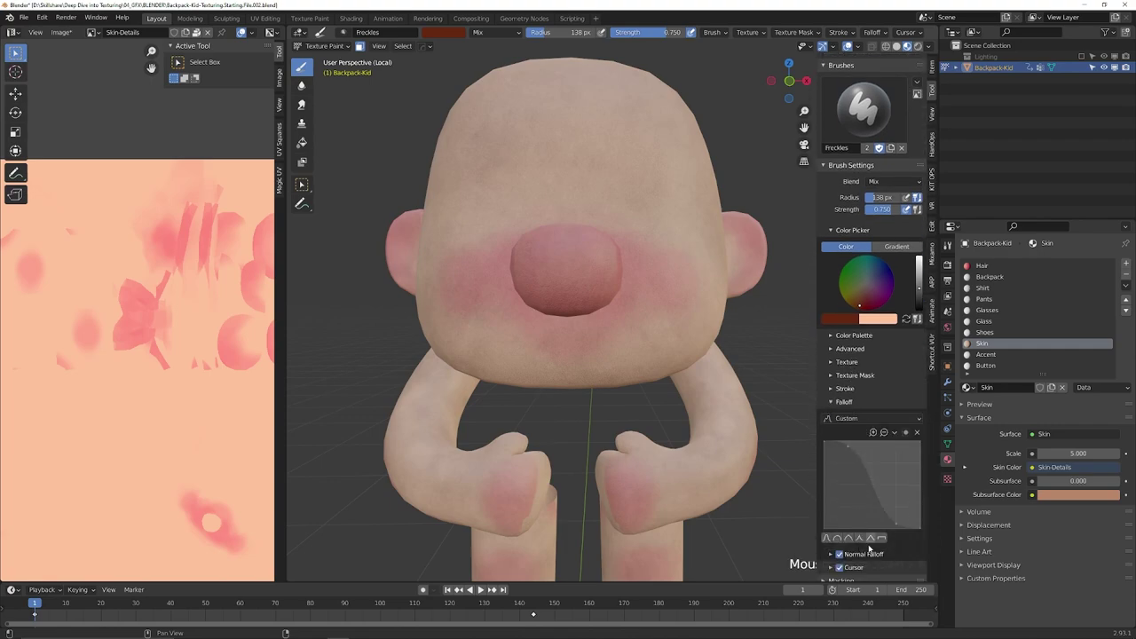
{"action": "left_click", "coordinate": [838, 539]}
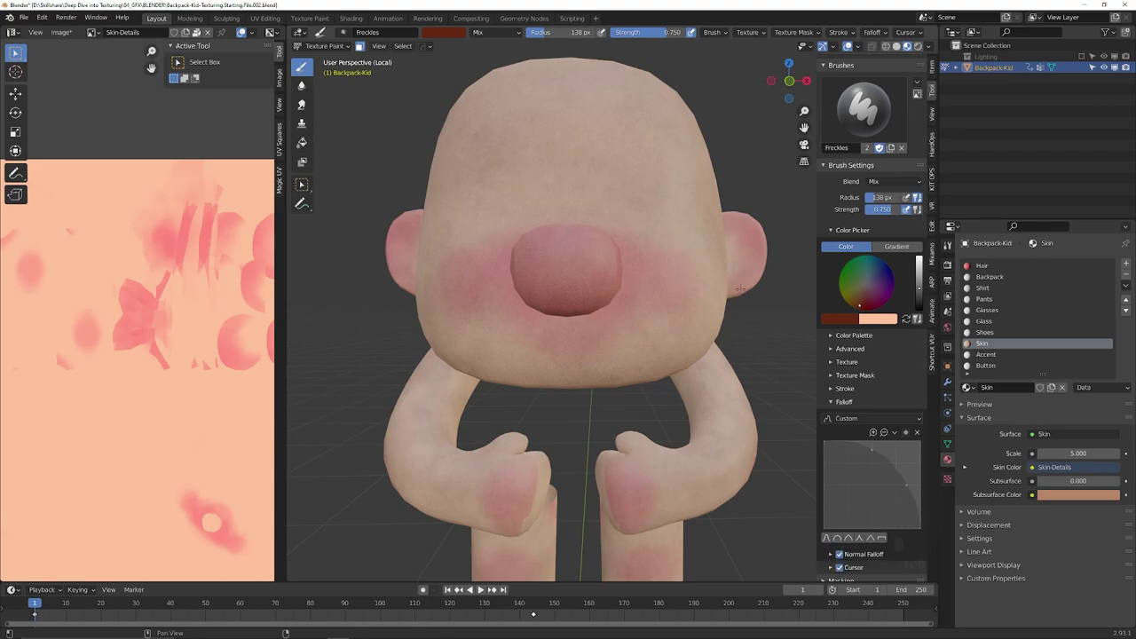
Step: Test a single mirrored dab on the forehead, undo it, and reapply the rounded falloff preset
{"action": "left_click", "coordinate": [643, 178]}
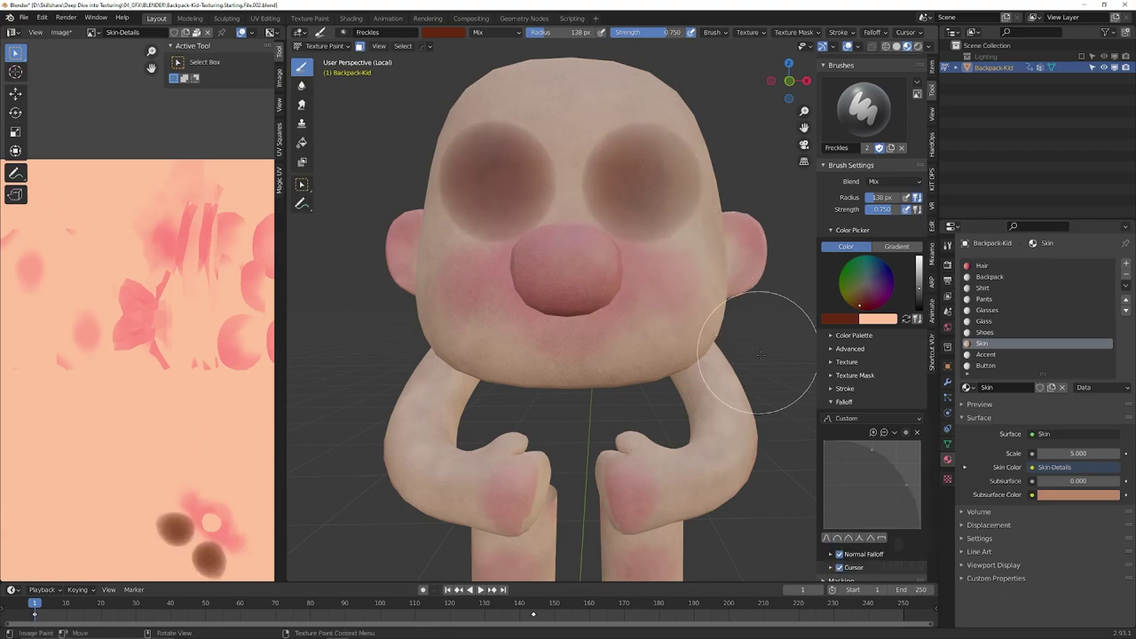
{"action": "key", "text": "ctrl+z"}
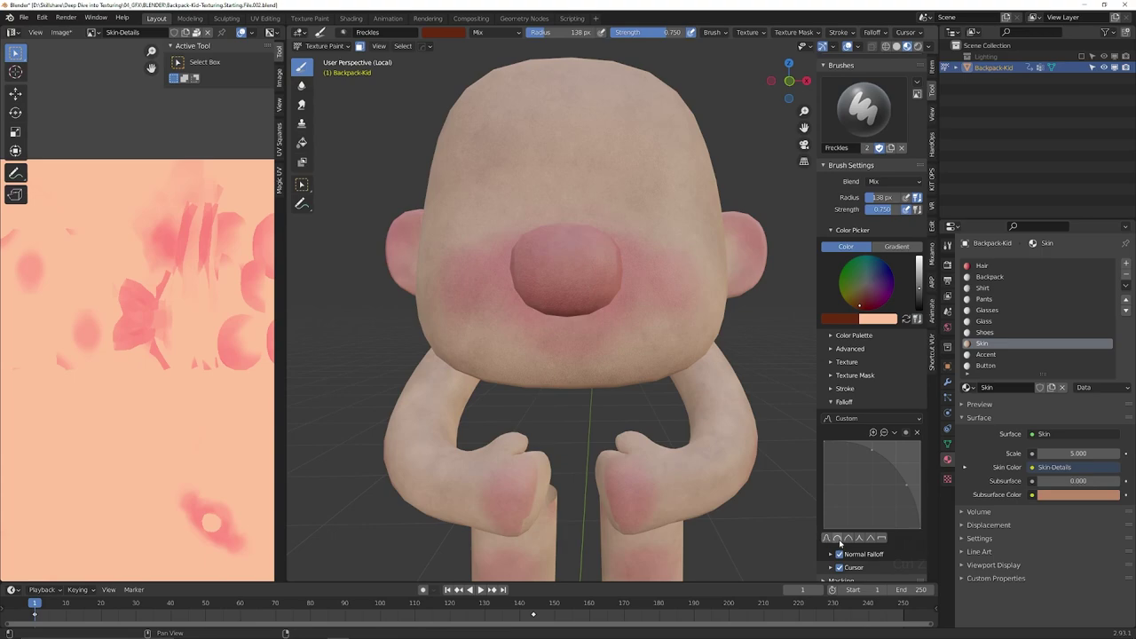
{"action": "left_click", "coordinate": [838, 539]}
{"action": "left_click", "coordinate": [844, 404]}
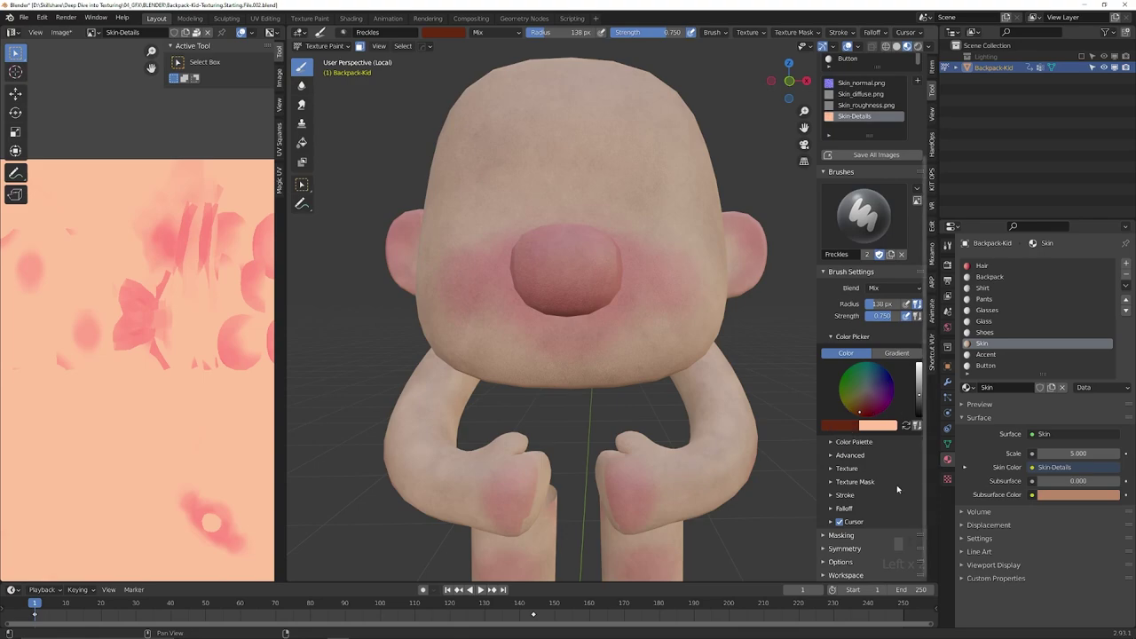
Step: Expand the brush's stroke settings, then paint a test stroke with 10% spacing above the cheek and undo it
{"action": "left_click", "coordinate": [839, 495]}
{"action": "scroll", "coordinate": [863, 477], "scroll_direction": "down", "scroll_amount": 3}
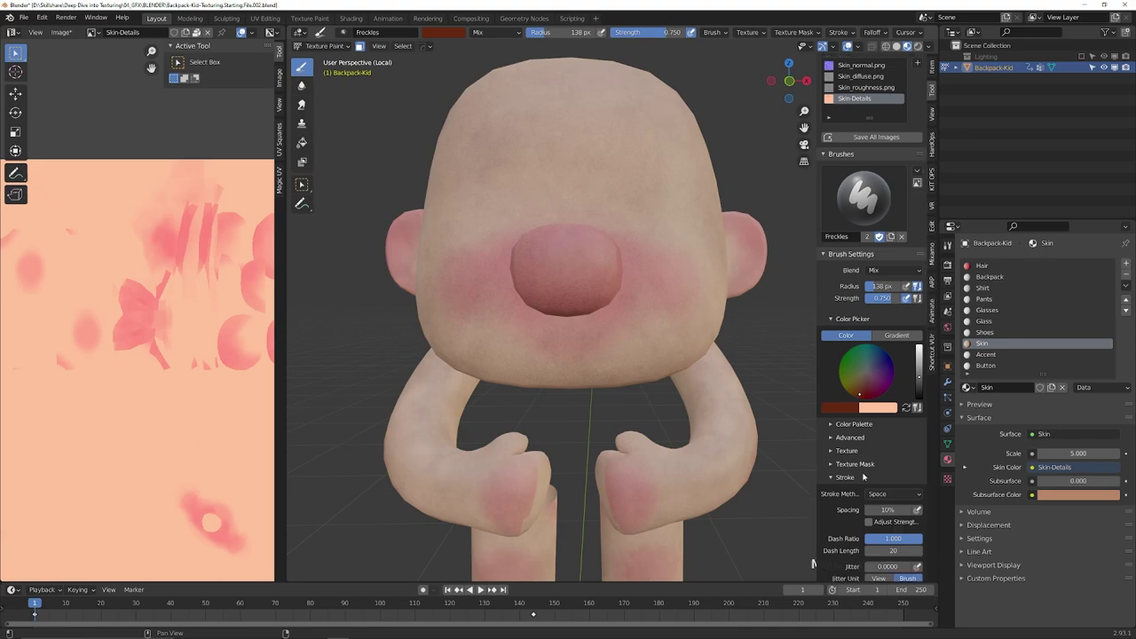
{"action": "scroll", "coordinate": [647, 355], "scroll_direction": "up", "scroll_amount": 5}
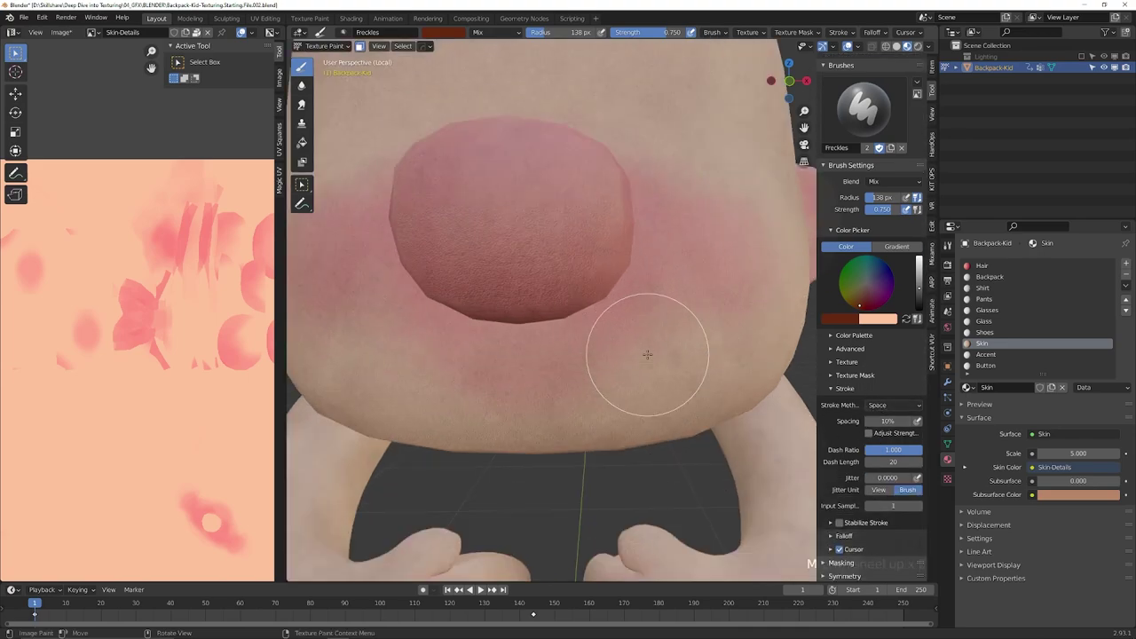
{"action": "middle_click_drag", "start_coordinate": [724, 298], "coordinate": [590, 378], "text": "shift"}
{"action": "left_click_drag", "start_coordinate": [521, 153], "coordinate": [530, 252]}
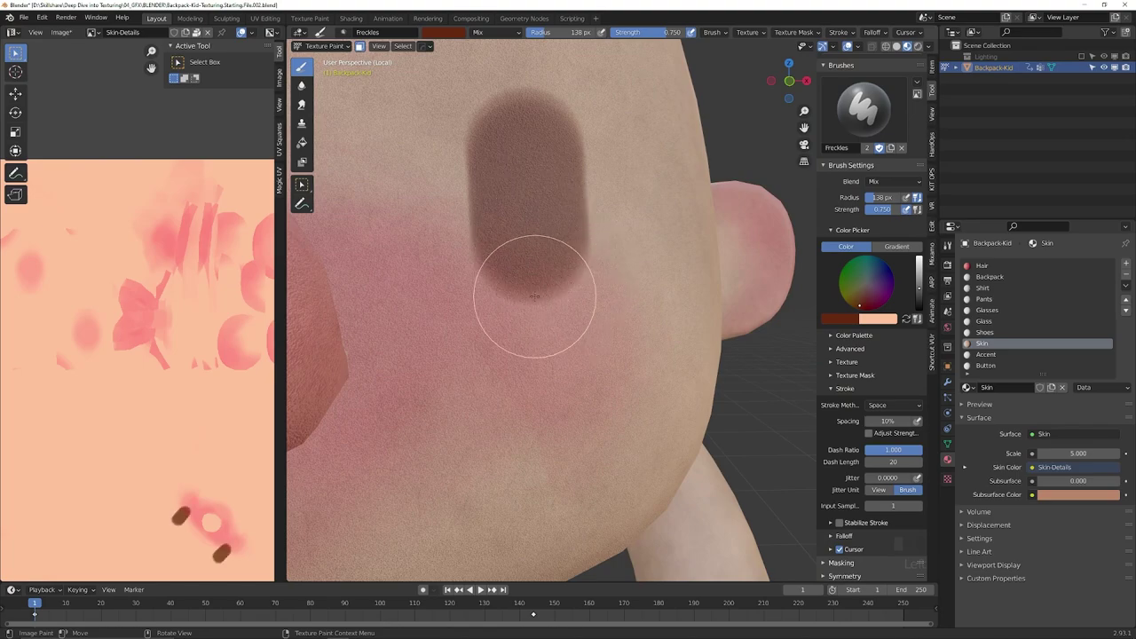
{"action": "key", "text": "ctrl+z"}
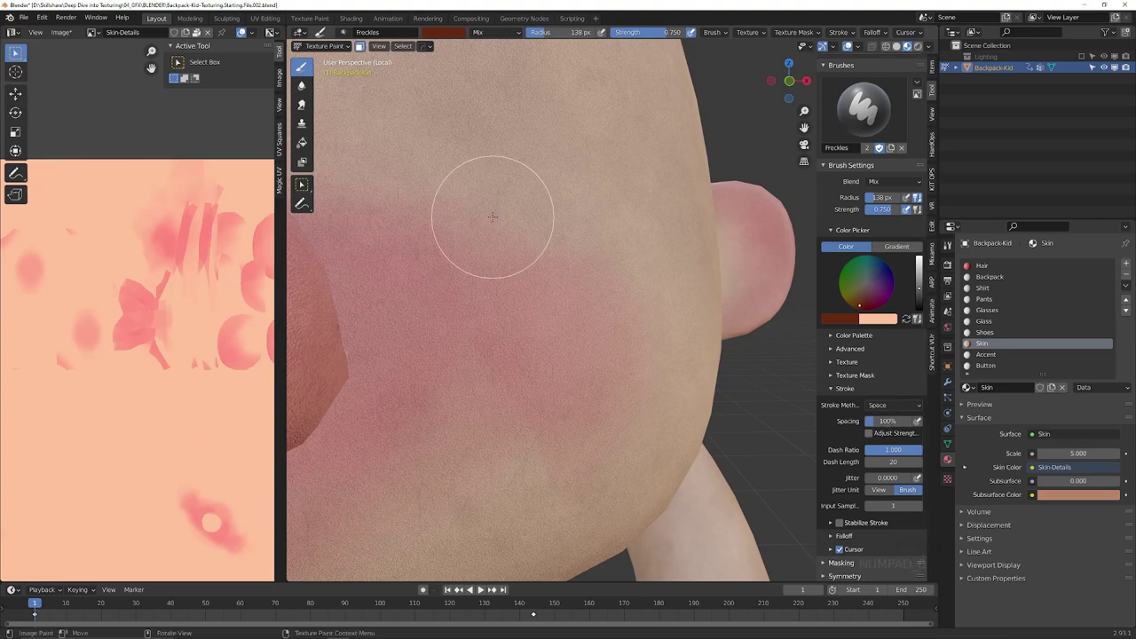
Step: With stroke spacing set to 100%, shrink the Freckles brush to 12 px and paint a dotted line down the cheek
{"action": "key", "text": "f"}
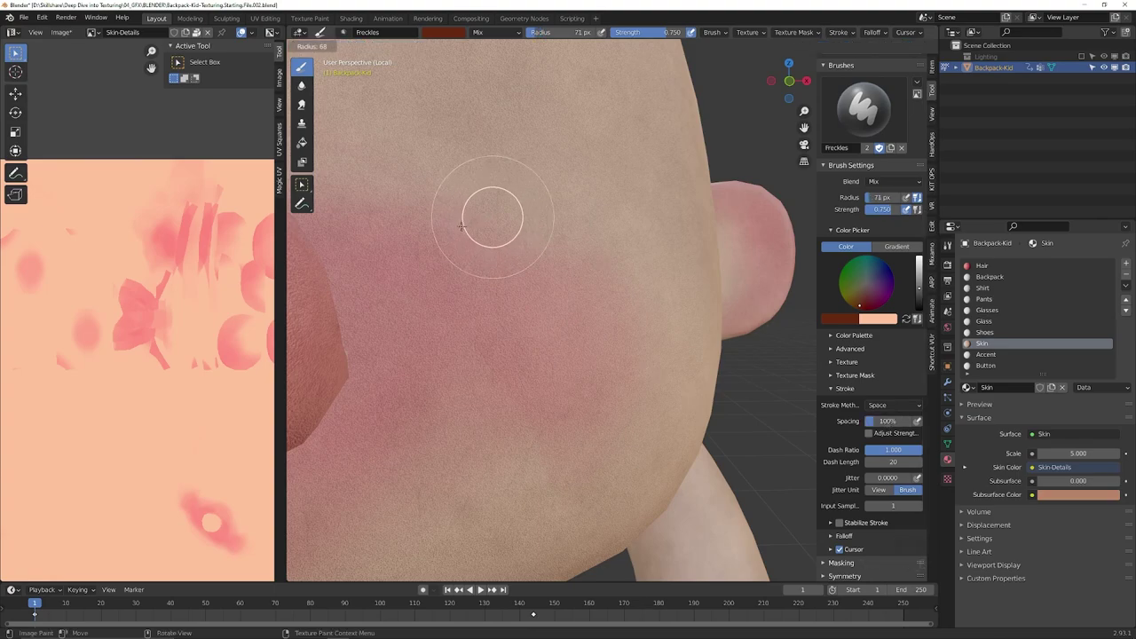
{"action": "left_click", "coordinate": [436, 235]}
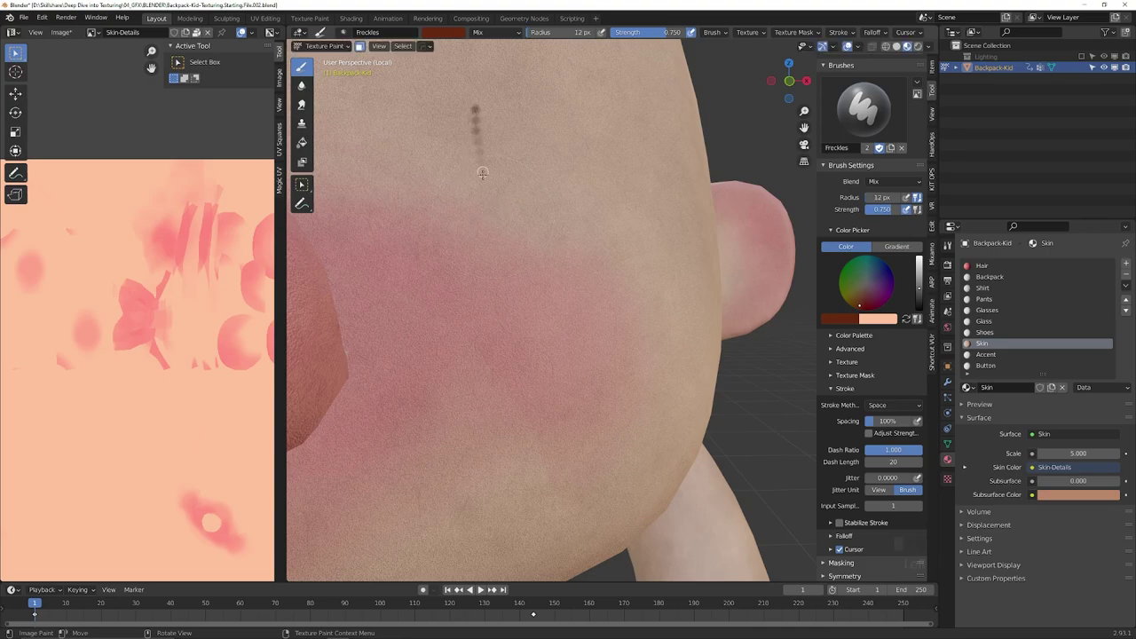
{"action": "left_click_drag", "start_coordinate": [482, 173], "coordinate": [499, 275]}
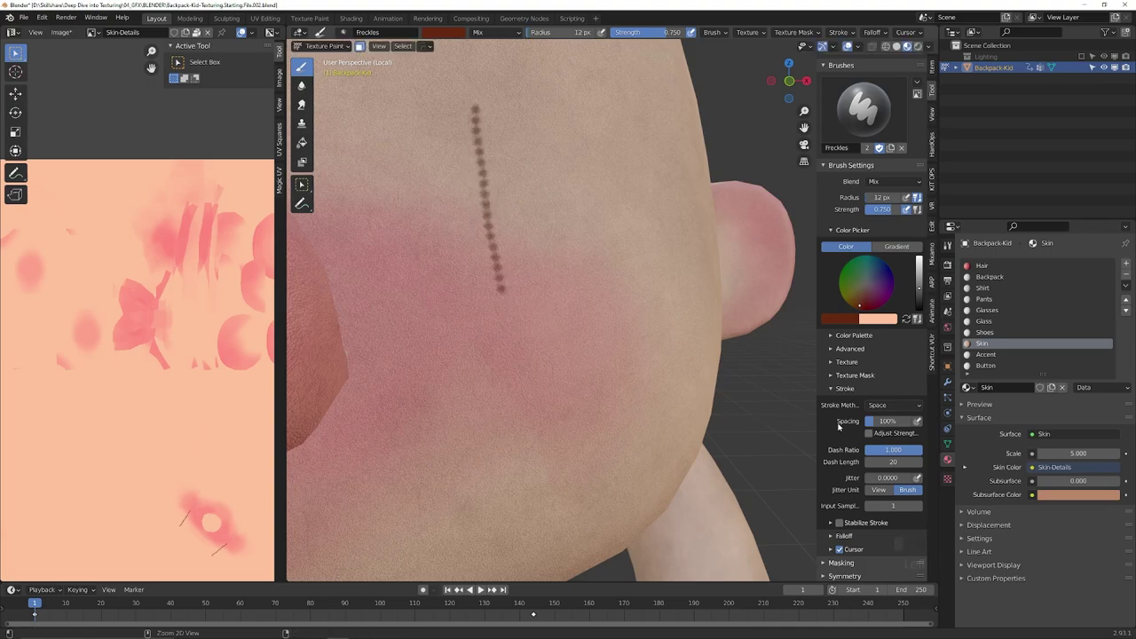
Step: Undo the dotted test strokes and set the Freckles brush's stroke spacing to 500% and jitter to 2.0
{"action": "key", "text": "ctrl+z"}
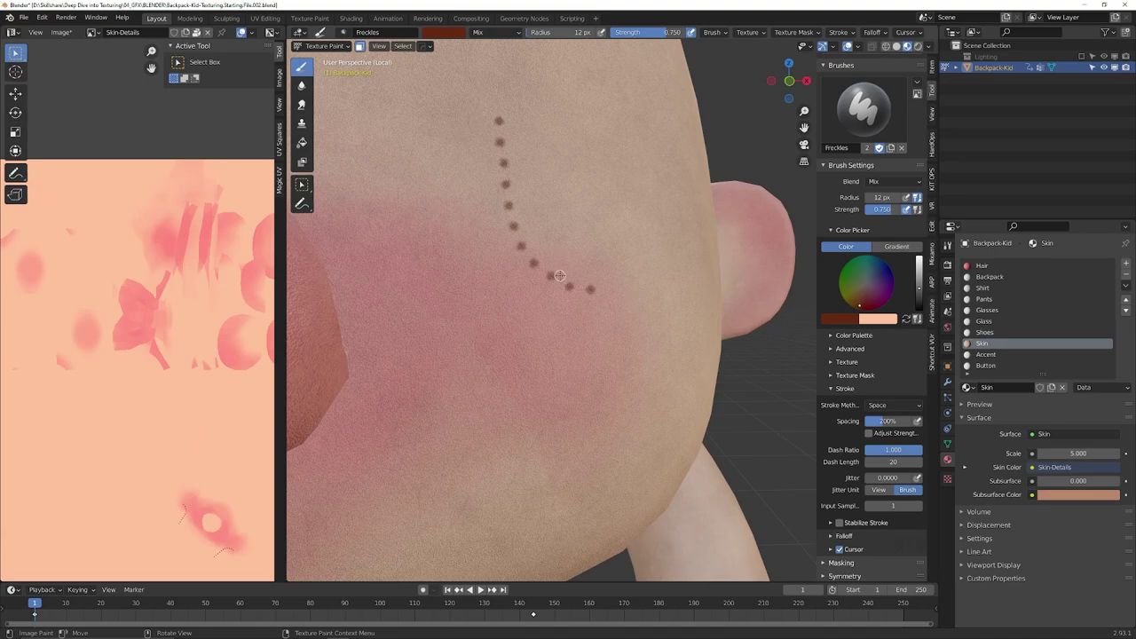
{"action": "key", "text": "ctrl+z"}
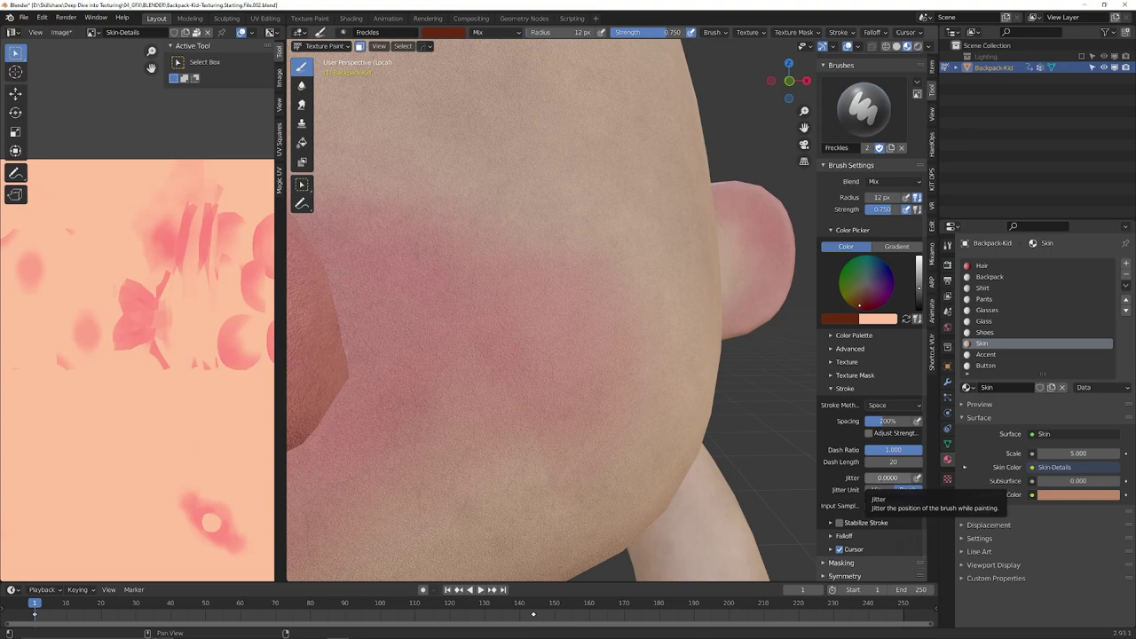
{"action": "left_click_drag", "start_coordinate": [877, 478], "coordinate": [925, 478]}
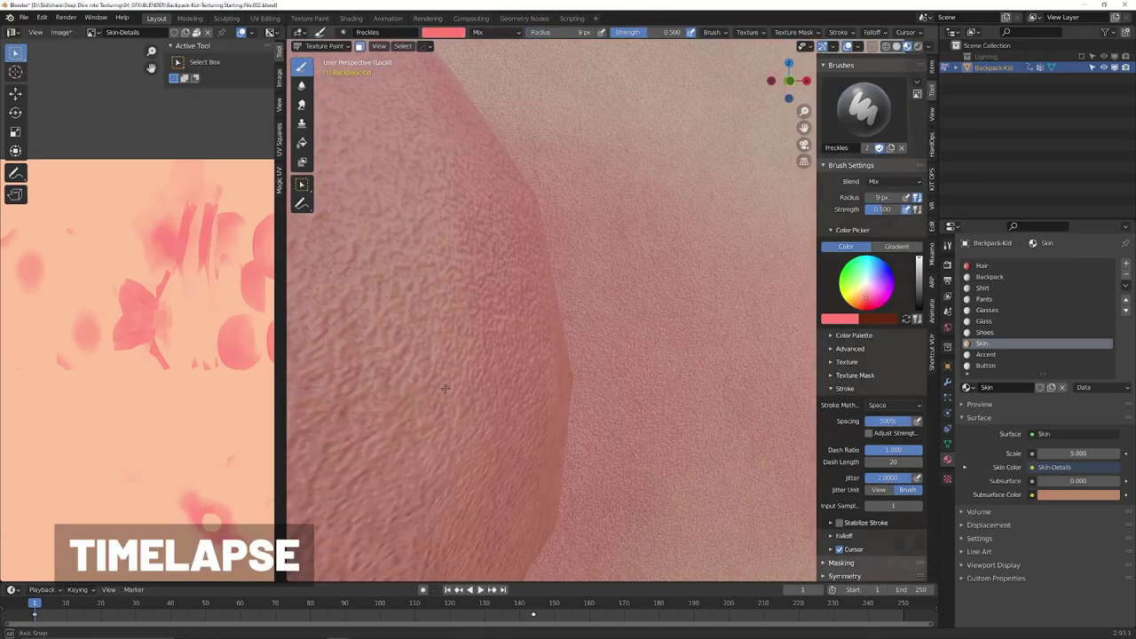
Step: Check the brush's symmetry settings, then dab dark brown freckles across the nose and cheek at 9 px and 0.500 strength
{"action": "scroll", "coordinate": [900, 551], "scroll_direction": "down", "scroll_amount": 2}
{"action": "left_click", "coordinate": [849, 548]}
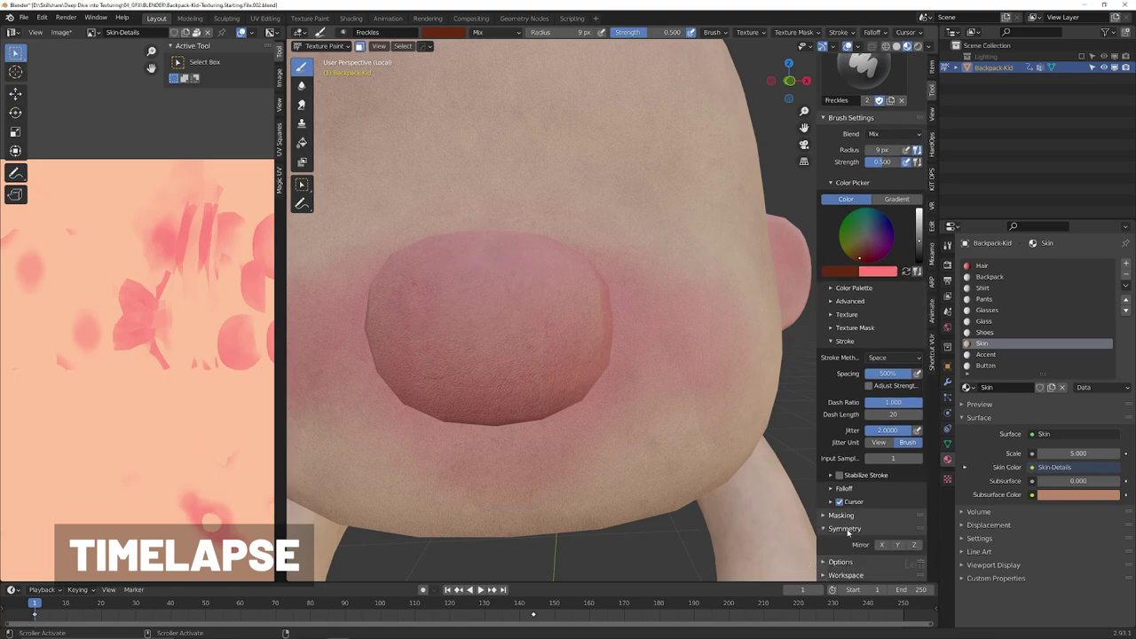
{"action": "left_click", "coordinate": [850, 531]}
{"action": "left_click", "coordinate": [431, 281]}
{"action": "left_click", "coordinate": [416, 292]}
{"action": "left_click", "coordinate": [521, 394]}
{"action": "mouse_move", "coordinate": [521, 394]}
{"action": "middle_mouse_down"}
{"action": "mouse_move", "coordinate": [386, 347]}
{"action": "mouse_move", "coordinate": [497, 342]}
{"action": "middle_mouse_up"}
{"action": "left_click", "coordinate": [459, 383]}
{"action": "left_click", "coordinate": [559, 362]}
{"action": "middle_click_drag", "start_coordinate": [558, 362], "coordinate": [635, 355]}
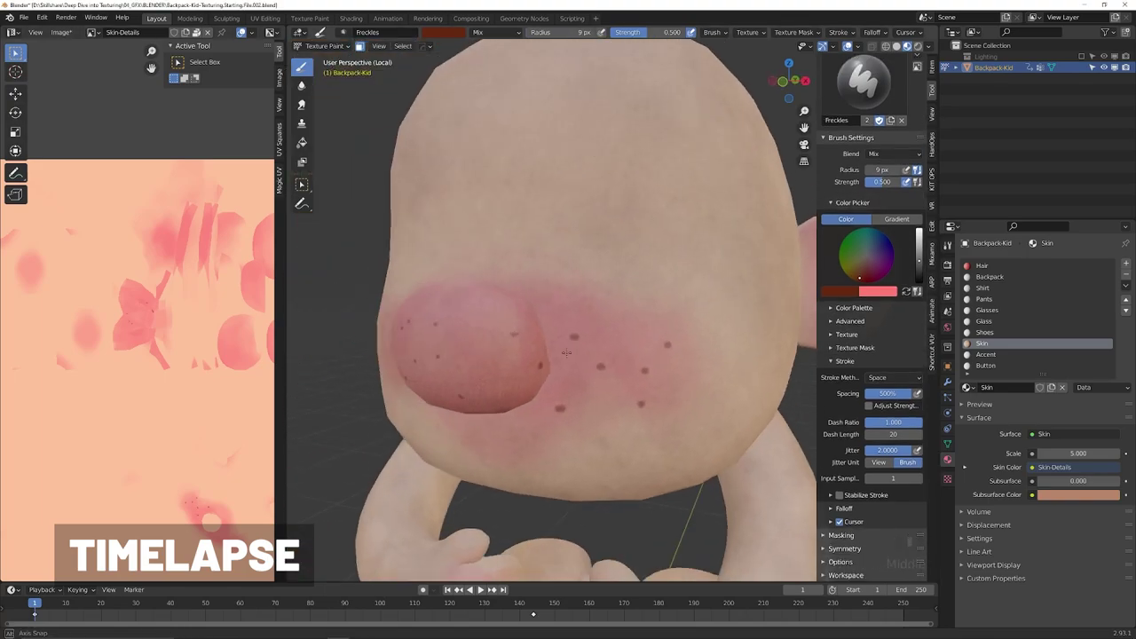
{"action": "left_click", "coordinate": [597, 340]}
Step: Shrink the Freckles brush to 3 px and dab smaller freckles between the larger ones on the cheek
{"action": "mouse_move", "coordinate": [524, 359]}
{"action": "middle_mouse_down"}
{"action": "mouse_move", "coordinate": [652, 355]}
{"action": "mouse_move", "coordinate": [461, 364]}
{"action": "middle_mouse_up"}
{"action": "scroll", "coordinate": [568, 355], "scroll_direction": "down", "scroll_amount": 2}
{"action": "key", "text": "f"}
{"action": "left_click", "coordinate": [568, 346]}
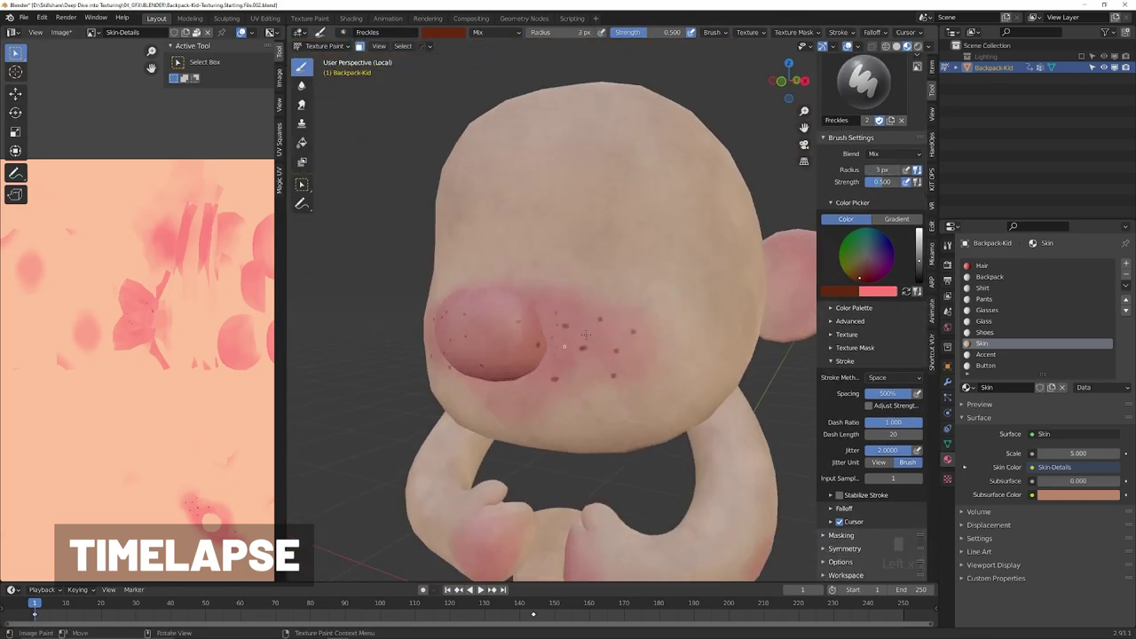
{"action": "mouse_move", "coordinate": [550, 347]}
{"action": "middle_mouse_down"}
{"action": "mouse_move", "coordinate": [675, 341]}
{"action": "mouse_move", "coordinate": [514, 240]}
{"action": "mouse_move", "coordinate": [524, 328]}
{"action": "mouse_move", "coordinate": [656, 310]}
{"action": "mouse_move", "coordinate": [612, 304]}
{"action": "middle_mouse_up"}
{"action": "left_click", "coordinate": [503, 233]}
Step: Set the Freckles brush radius to 5 px and fill out the freckles on the face
{"action": "key", "text": "f"}
{"action": "left_click", "coordinate": [621, 337]}
{"action": "left_click", "coordinate": [635, 342]}
{"action": "scroll", "coordinate": [656, 305], "scroll_direction": "down", "scroll_amount": 8}
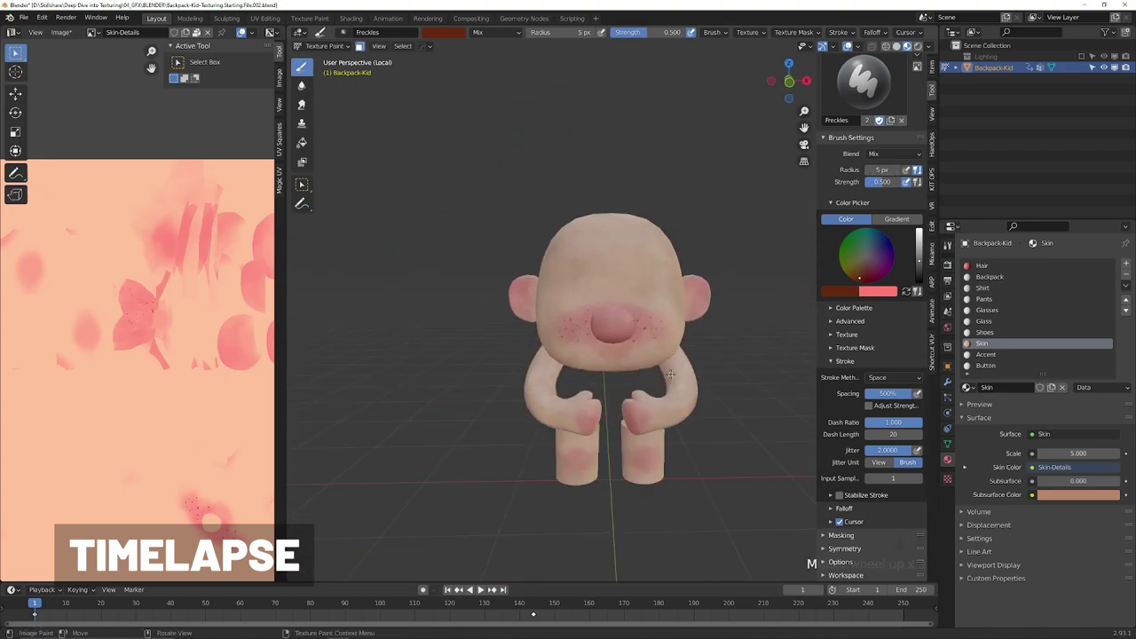
Step: Undo the last freckle dab and lower the brush strength to 0.250
{"action": "scroll", "coordinate": [604, 373], "scroll_direction": "up", "scroll_amount": 6}
{"action": "middle_click_drag", "start_coordinate": [604, 417], "coordinate": [569, 444]}
{"action": "key", "text": "ctrl+z"}
{"action": "key", "text": "shift+f"}
{"action": "left_click", "coordinate": [559, 458]}
Step: Dab faint freckles on the front and back of the legs and on the arms with the 5 px brush
{"action": "scroll", "coordinate": [573, 399], "scroll_direction": "down", "scroll_amount": 6}
{"action": "middle_click_drag", "start_coordinate": [532, 293], "coordinate": [568, 381]}
{"action": "scroll", "coordinate": [586, 355], "scroll_direction": "up", "scroll_amount": 5}
{"action": "left_click", "coordinate": [615, 336]}
{"action": "middle_click_drag", "start_coordinate": [621, 330], "coordinate": [634, 355]}
{"action": "scroll", "coordinate": [635, 355], "scroll_direction": "down", "scroll_amount": 3}
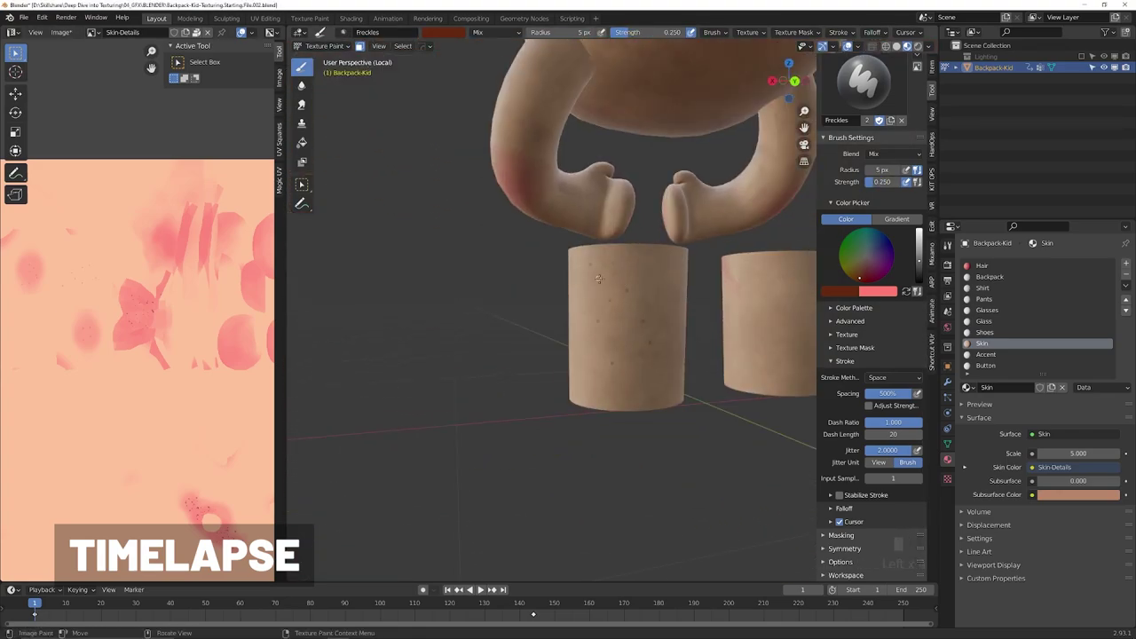
{"action": "middle_click_drag", "start_coordinate": [634, 267], "coordinate": [590, 133], "text": "alt"}
{"action": "left_click", "coordinate": [524, 297]}
{"action": "scroll", "coordinate": [613, 293], "scroll_direction": "up", "scroll_amount": 4}
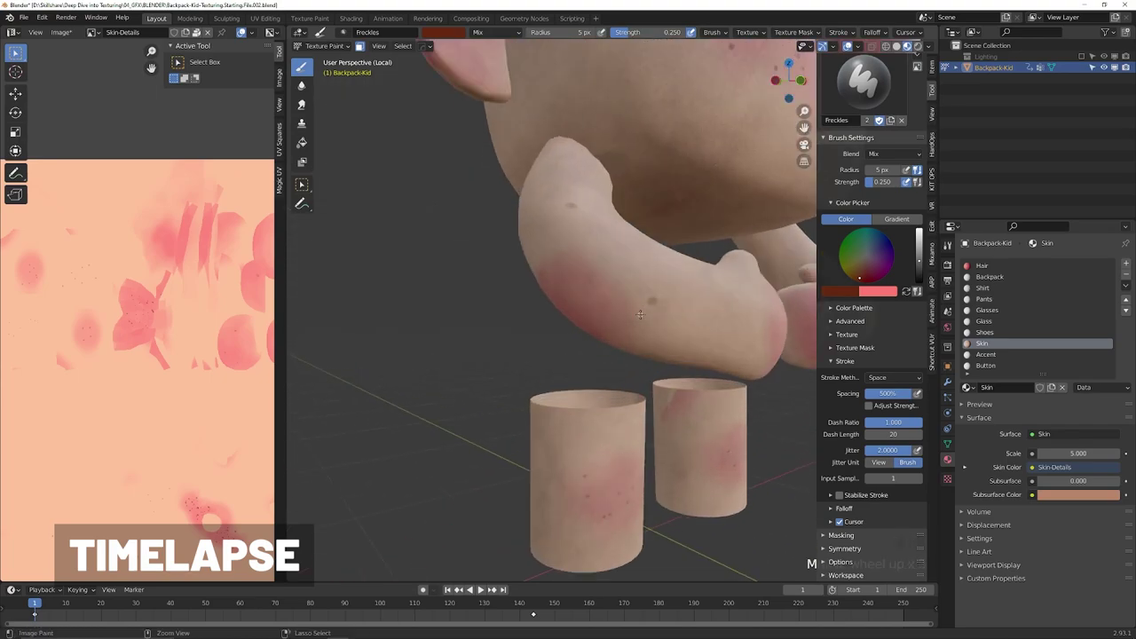
Step: Shrink the Freckles brush to 3 px and add tiny faint freckles along the arms, checking them from all around
{"action": "mouse_move", "coordinate": [652, 300]}
{"action": "middle_mouse_down"}
{"action": "mouse_move", "coordinate": [647, 314]}
{"action": "mouse_move", "coordinate": [605, 304]}
{"action": "mouse_move", "coordinate": [695, 258]}
{"action": "middle_mouse_up"}
{"action": "scroll", "coordinate": [695, 258], "scroll_direction": "down", "scroll_amount": 3}
{"action": "key", "text": "f"}
{"action": "left_click", "coordinate": [681, 264]}
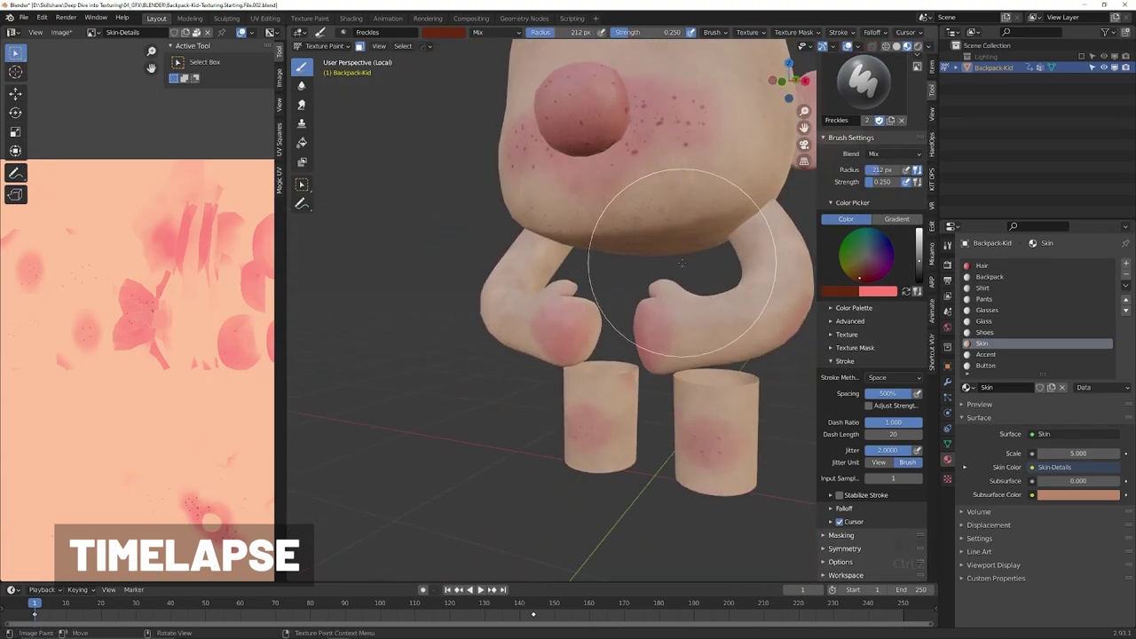
{"action": "key", "text": "f"}
{"action": "left_click", "coordinate": [660, 284]}
{"action": "scroll", "coordinate": [659, 305], "scroll_direction": "up", "scroll_amount": 4}
{"action": "mouse_move", "coordinate": [660, 305]}
{"action": "middle_mouse_down"}
{"action": "mouse_move", "coordinate": [546, 264]}
{"action": "mouse_move", "coordinate": [522, 380]}
{"action": "middle_mouse_up"}
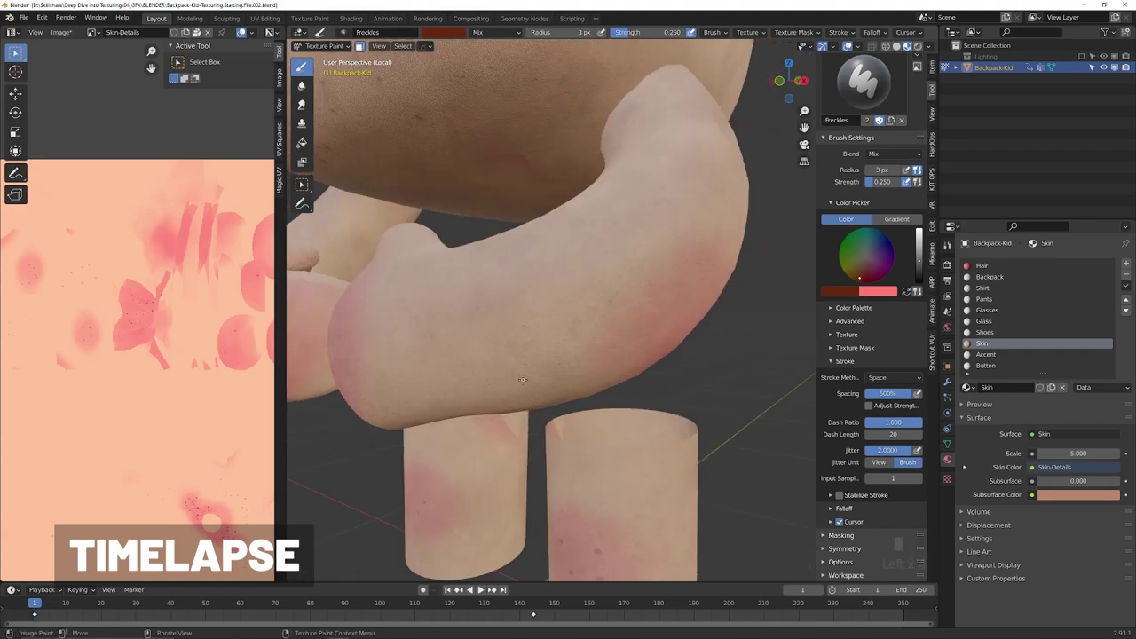
{"action": "middle_click_drag", "start_coordinate": [704, 182], "coordinate": [533, 178]}
{"action": "scroll", "coordinate": [533, 205], "scroll_direction": "down", "scroll_amount": 5}
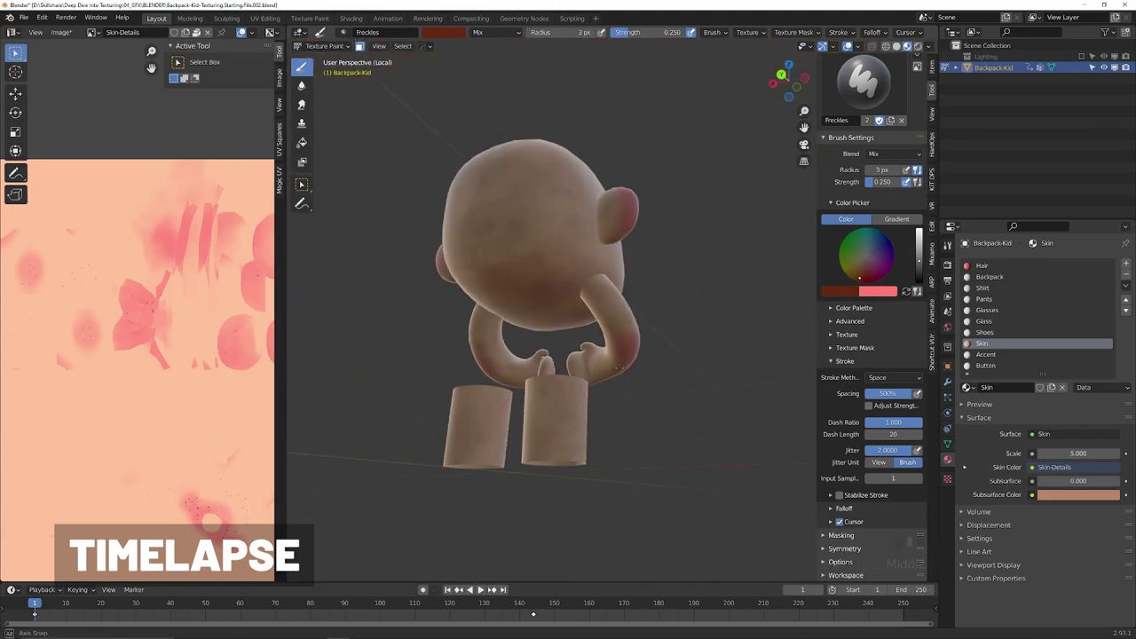
{"action": "scroll", "coordinate": [493, 276], "scroll_direction": "up", "scroll_amount": 4}
{"action": "middle_click_drag", "start_coordinate": [492, 275], "coordinate": [418, 383]}
{"action": "scroll", "coordinate": [438, 379], "scroll_direction": "down", "scroll_amount": 3}
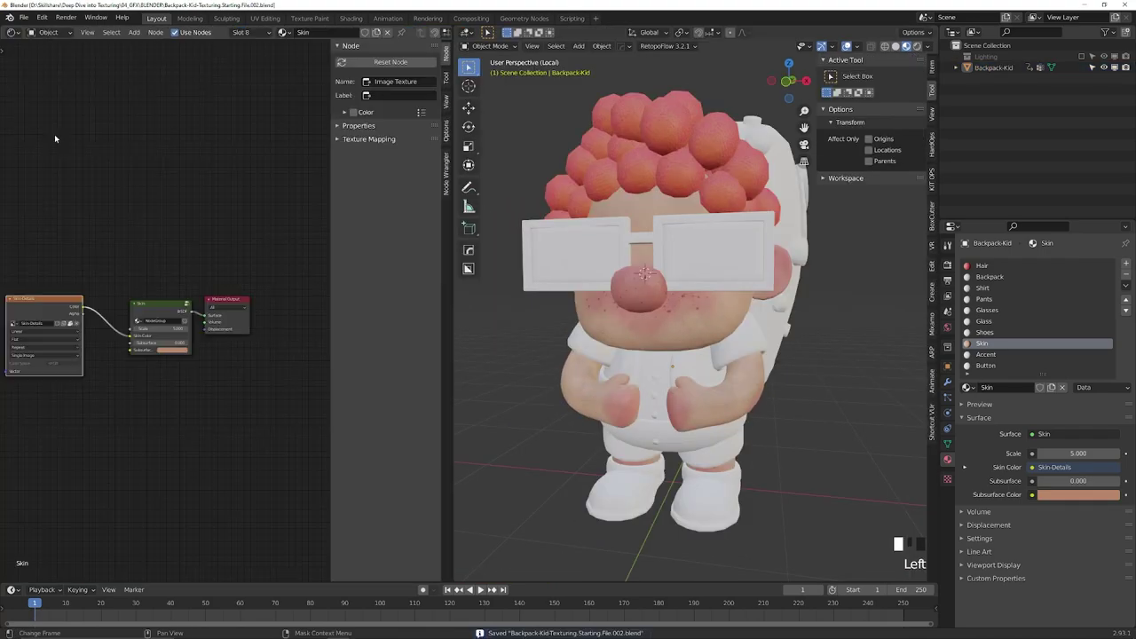
Step: Show the full character in rendered shading and add a point light to the scene
{"action": "scroll", "coordinate": [177, 267], "scroll_direction": "up", "scroll_amount": 2}
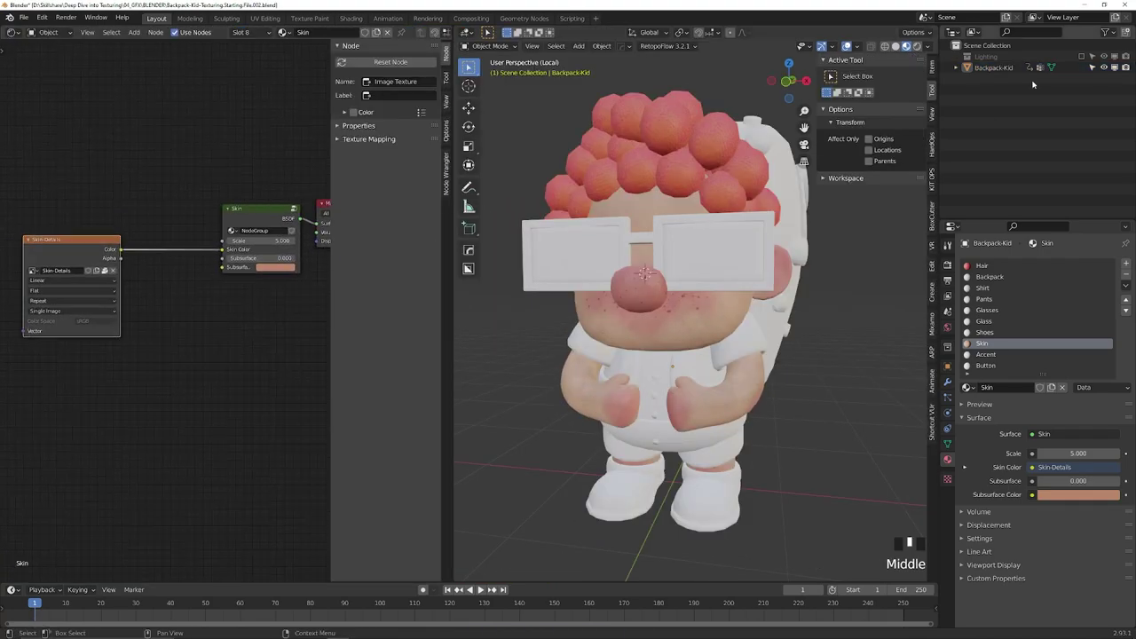
{"action": "left_click", "coordinate": [903, 46]}
{"action": "middle_click_drag", "start_coordinate": [815, 304], "coordinate": [653, 338]}
{"action": "key", "text": "shift+a"}
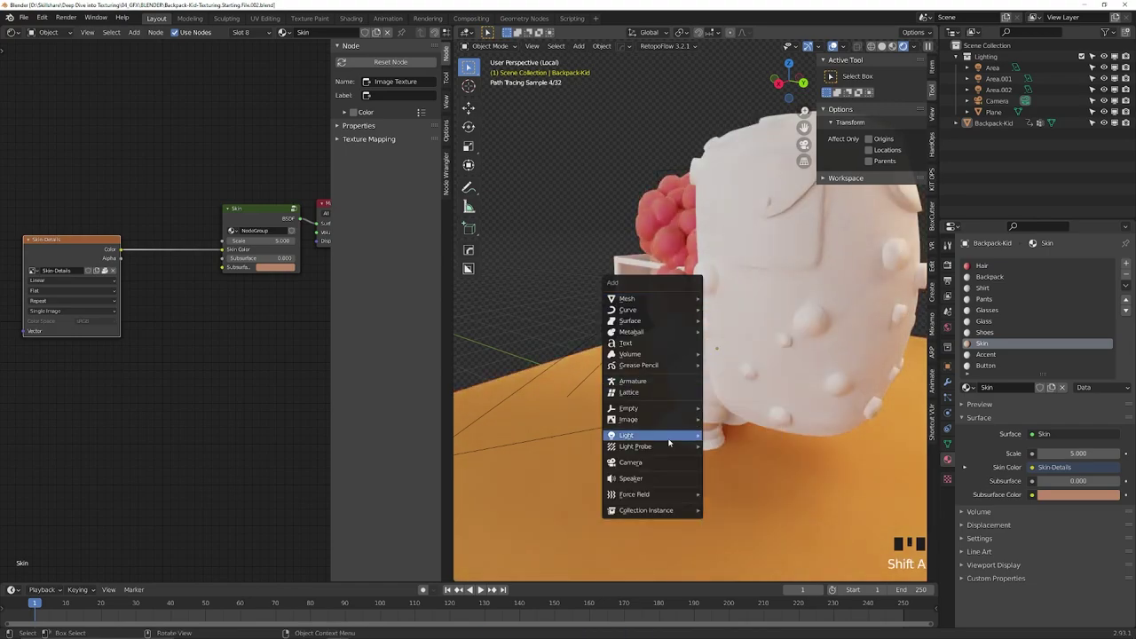
{"action": "left_click", "coordinate": [732, 435]}
Step: Place the point light behind the character's ear with the other scene lighting switched off, and save the file
{"action": "key", "text": "z"}
{"action": "left_click", "coordinate": [746, 352]}
{"action": "middle_click_drag", "start_coordinate": [745, 353], "coordinate": [622, 364]}
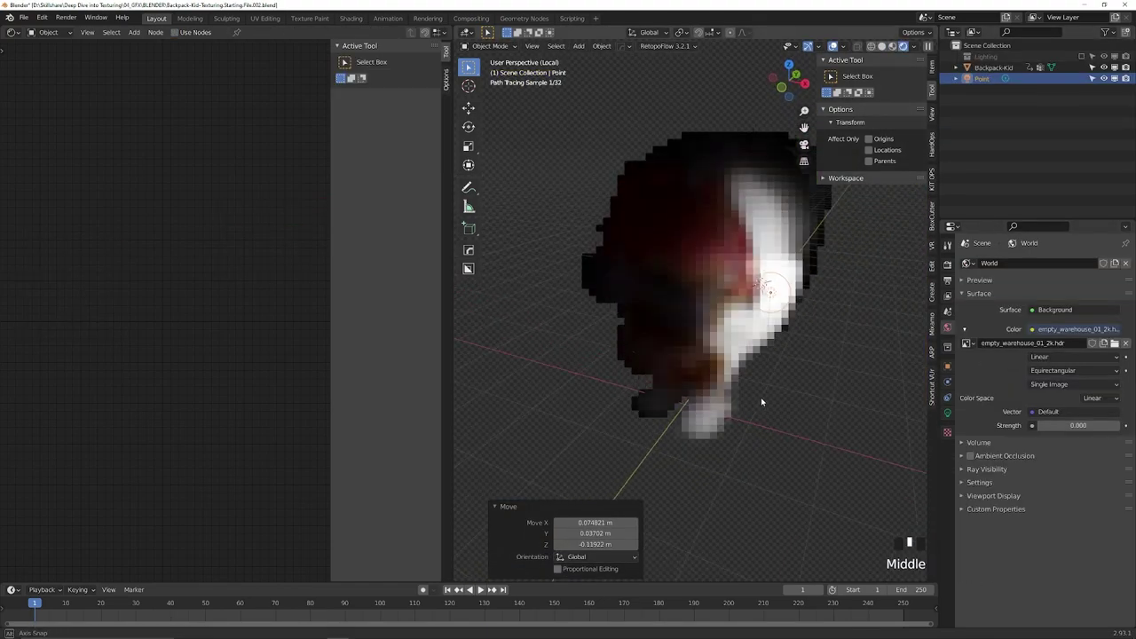
{"action": "middle_click_drag", "start_coordinate": [762, 403], "coordinate": [754, 317]}
{"action": "left_click", "coordinate": [705, 343]}
{"action": "key", "text": "ctrl+s"}
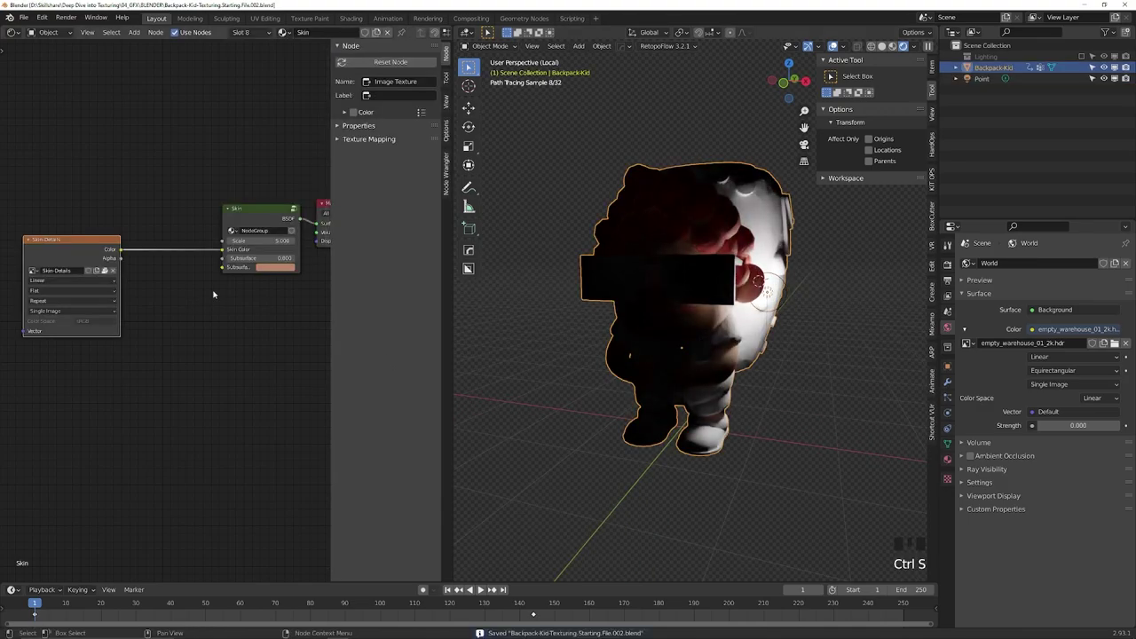
Step: Set the Skin node group's Subsurface to 1.000
{"action": "middle_click_drag", "start_coordinate": [210, 292], "coordinate": [133, 320]}
{"action": "scroll", "coordinate": [154, 330], "scroll_direction": "up", "scroll_amount": 9}
{"action": "left_click", "coordinate": [210, 295]}
{"action": "type", "text": "1"}
{"action": "key", "text": "Return"}
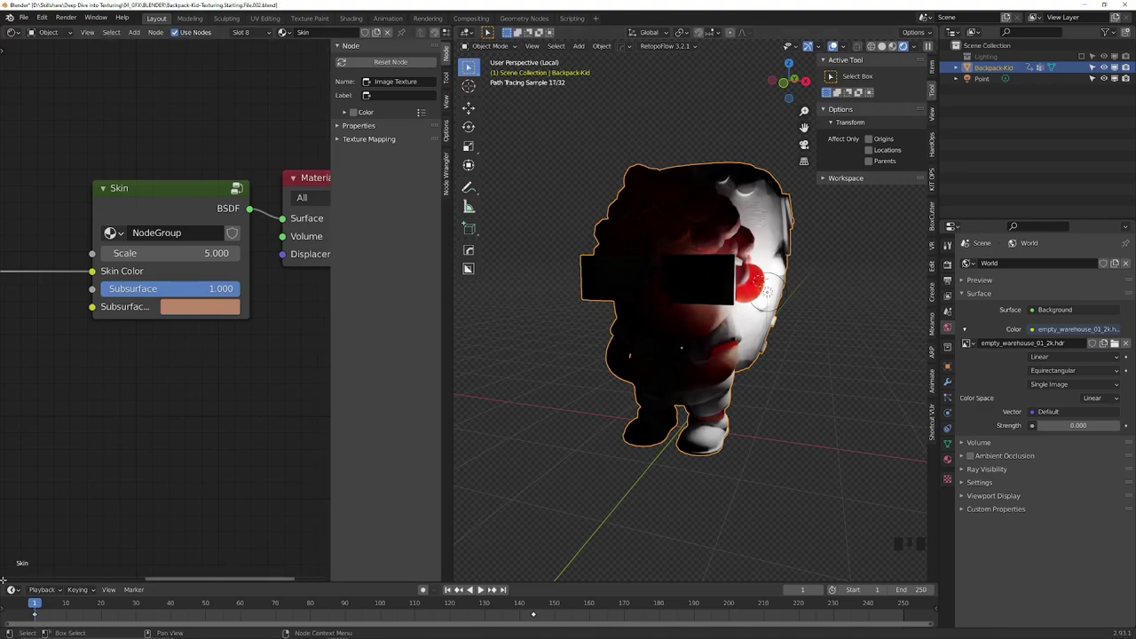
Step: Split the node editor to make a second 3D viewport below it and show the character from the top
{"action": "left_click_drag", "start_coordinate": [4, 580], "coordinate": [5, 329]}
{"action": "left_click", "coordinate": [13, 335]}
{"action": "left_click", "coordinate": [53, 366]}
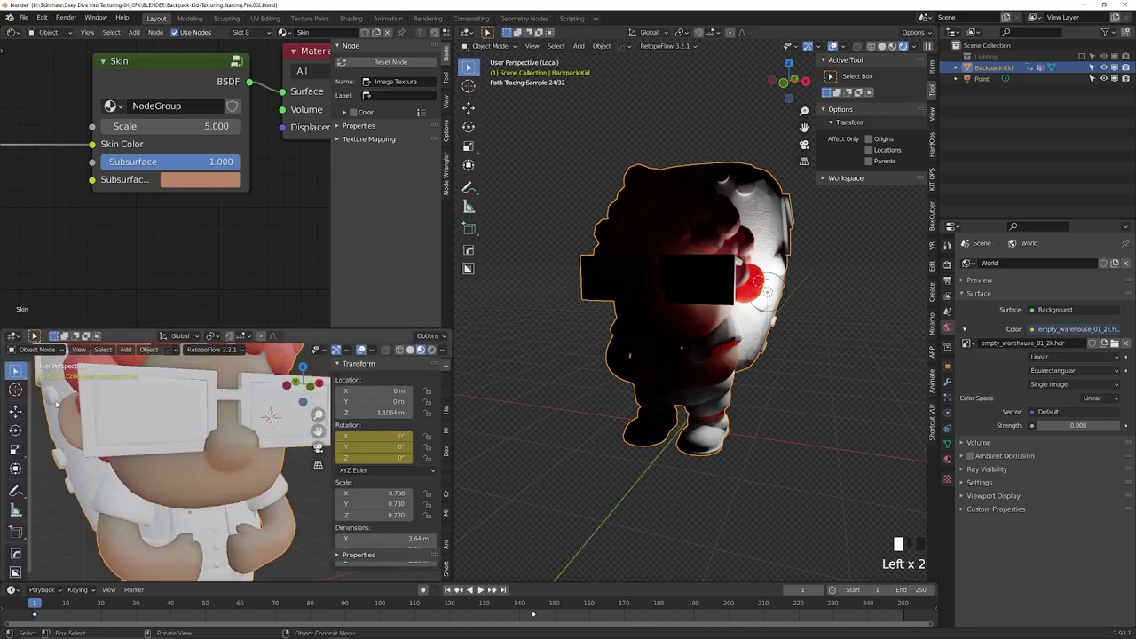
{"action": "key", "text": "KP_7"}
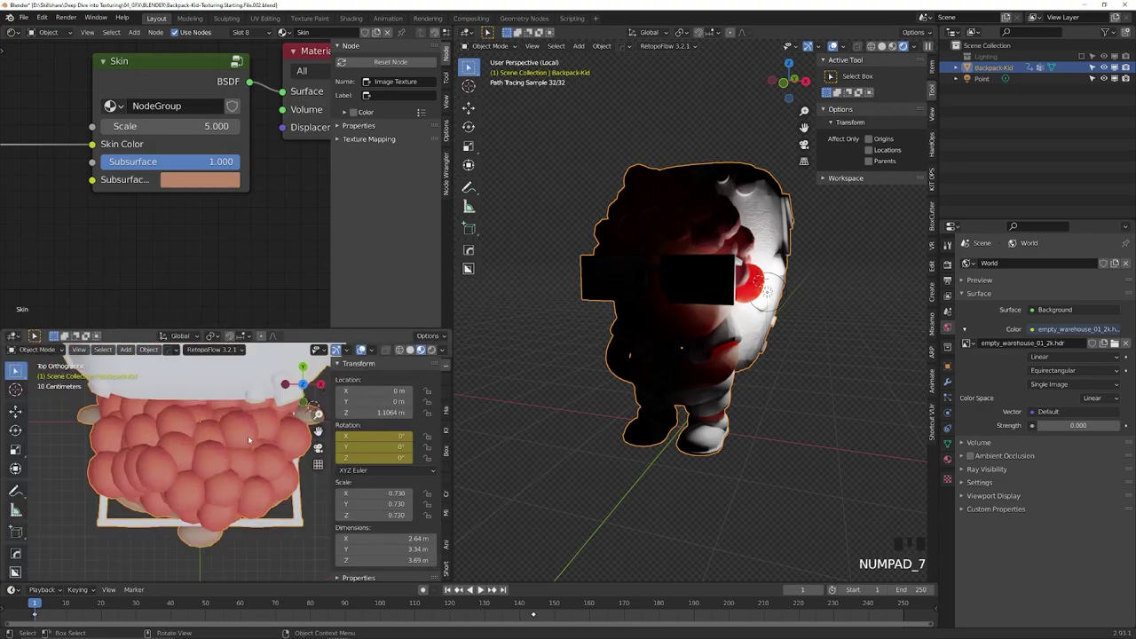
{"action": "scroll", "coordinate": [249, 439], "scroll_direction": "down", "scroll_amount": 2}
Step: Try moving the point light inside the character's head in the top view, and undo the move
{"action": "left_click", "coordinate": [285, 428]}
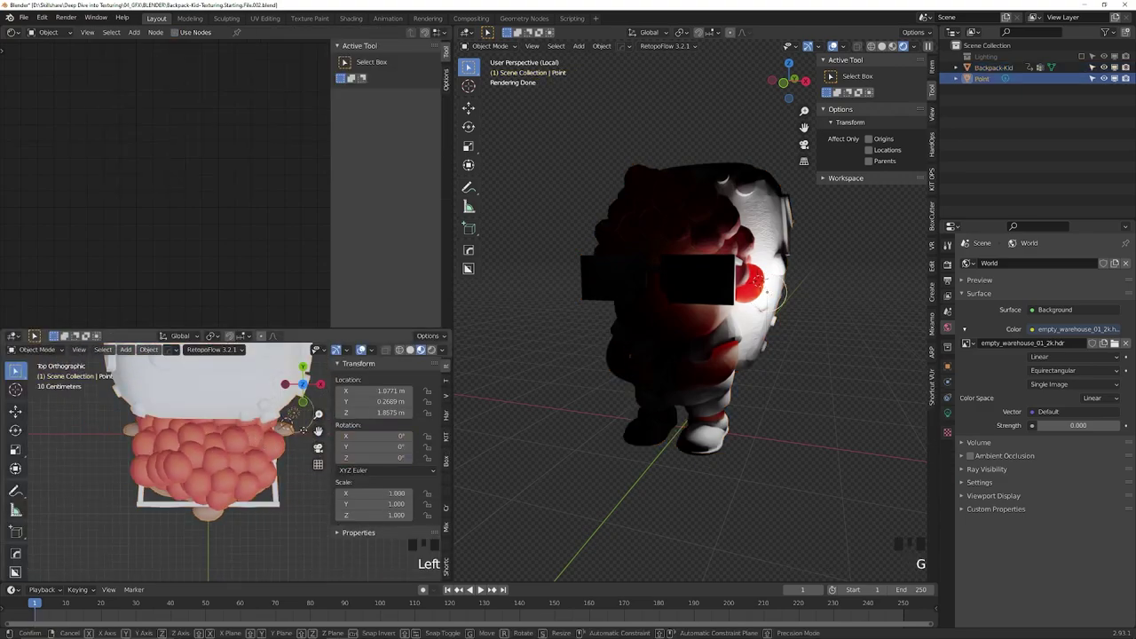
{"action": "key", "text": "g"}
{"action": "left_click", "coordinate": [245, 471]}
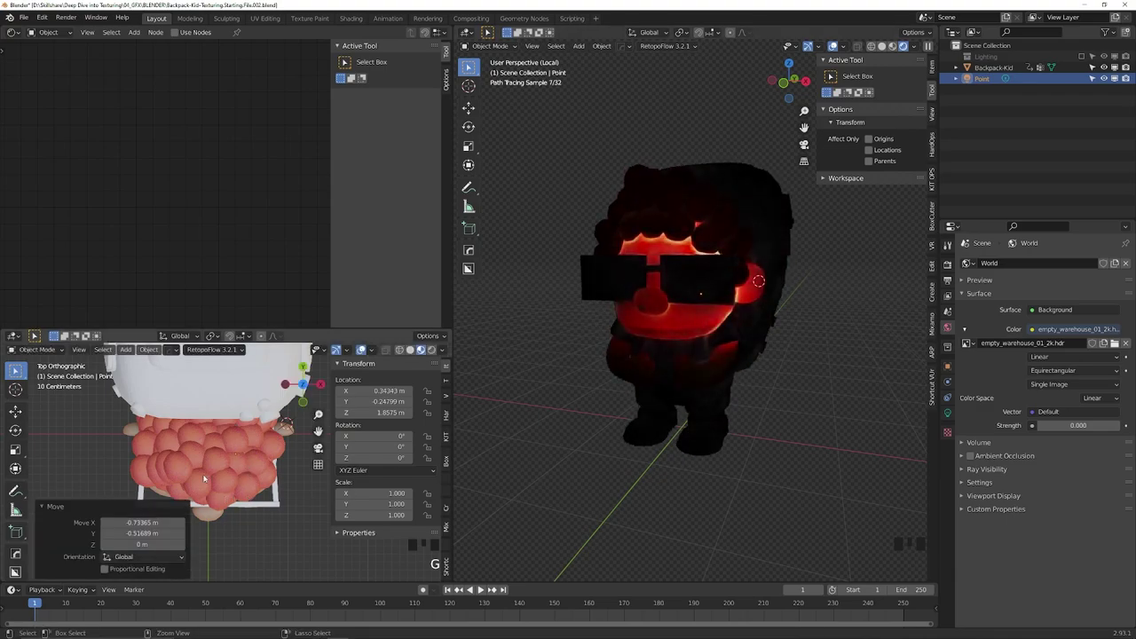
{"action": "key", "text": "ctrl+z"}
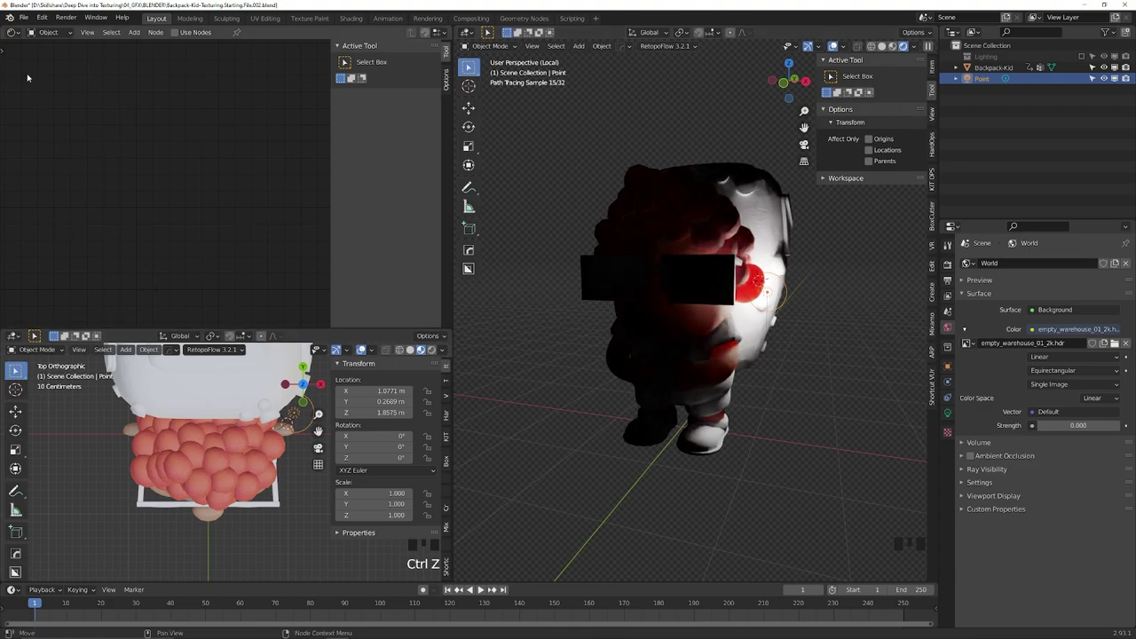
Step: Hide the node editor's sidebar and reselect the character to bring back its Skin material nodes
{"action": "left_click", "coordinate": [202, 204]}
{"action": "key", "text": "n"}
{"action": "scroll", "coordinate": [222, 215], "scroll_direction": "down", "scroll_amount": 2}
{"action": "left_click", "coordinate": [679, 321]}
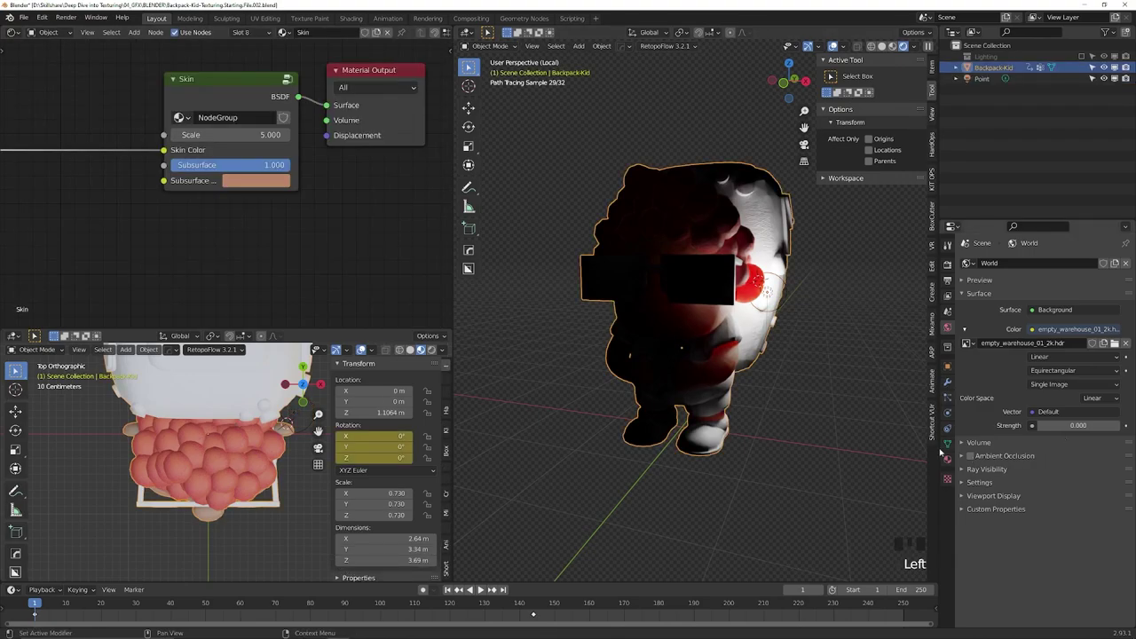
Step: Move the Skin-Details image texture node up and farther away from the Skin node group
{"action": "scroll", "coordinate": [132, 195], "scroll_direction": "down", "scroll_amount": 4}
{"action": "middle_click_drag", "start_coordinate": [66, 173], "coordinate": [213, 201]}
{"action": "left_click_drag", "start_coordinate": [149, 184], "coordinate": [111, 177]}
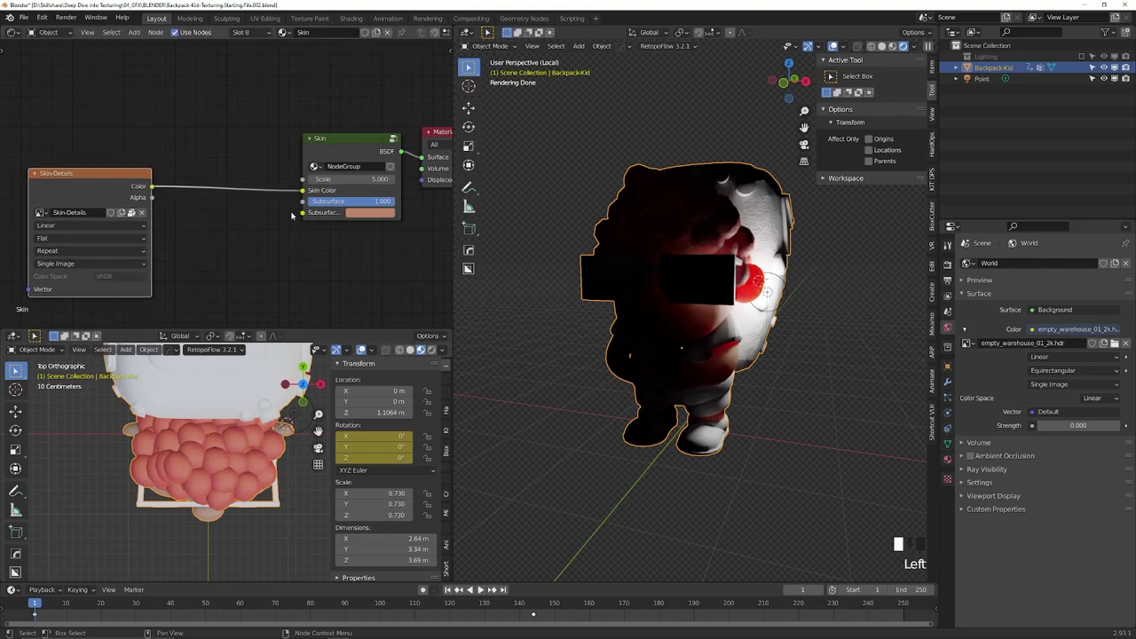
{"action": "middle_click_drag", "start_coordinate": [270, 223], "coordinate": [284, 202]}
{"action": "left_click_drag", "start_coordinate": [156, 174], "coordinate": [113, 120]}
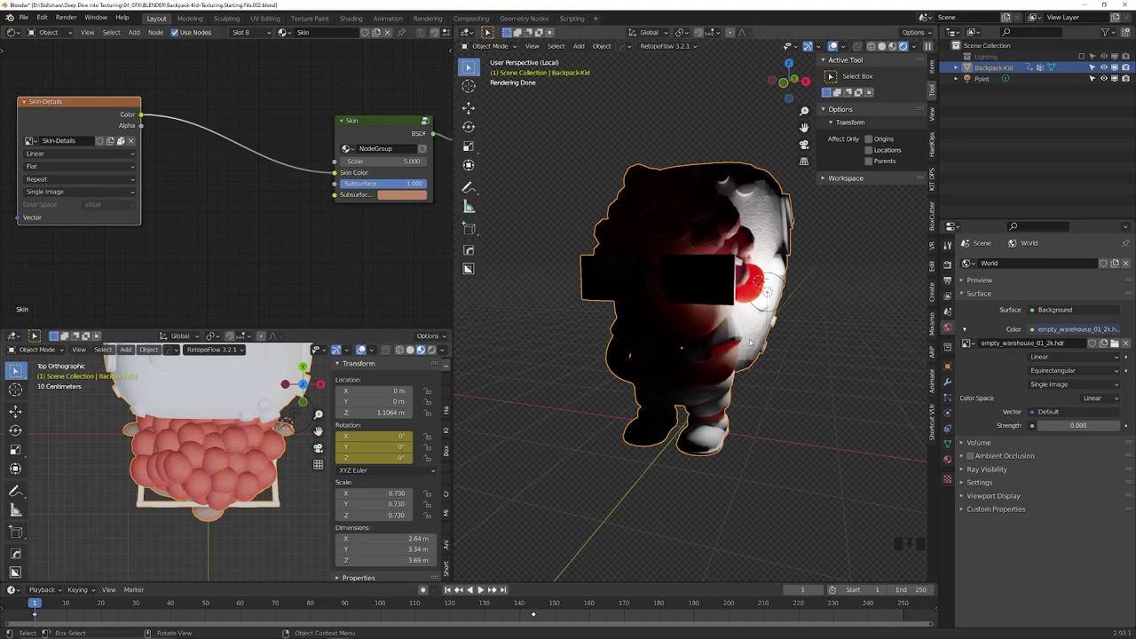
Step: Switch the main viewport to material preview shading, turn the character to the side, and save the file
{"action": "key", "text": "z"}
{"action": "left_click", "coordinate": [750, 402]}
{"action": "middle_click_drag", "start_coordinate": [796, 335], "coordinate": [750, 339]}
{"action": "key", "text": "ctrl+s"}
Step: Duplicate the Skin-Details texture node below the original and connect the copy's Color to the Skin node's Skin Color input
{"action": "middle_click_drag", "start_coordinate": [128, 191], "coordinate": [185, 168]}
{"action": "left_click_drag", "start_coordinate": [125, 92], "coordinate": [119, 90]}
{"action": "key", "text": "shift+d"}
{"action": "left_click", "coordinate": [115, 232]}
{"action": "middle_click_drag", "start_coordinate": [228, 244], "coordinate": [182, 225]}
{"action": "left_click_drag", "start_coordinate": [145, 217], "coordinate": [345, 131]}
Step: Add a ColorRamp node on the link between the duplicated Skin-Details texture and the Skin Color input
{"action": "key", "text": "shift+a"}
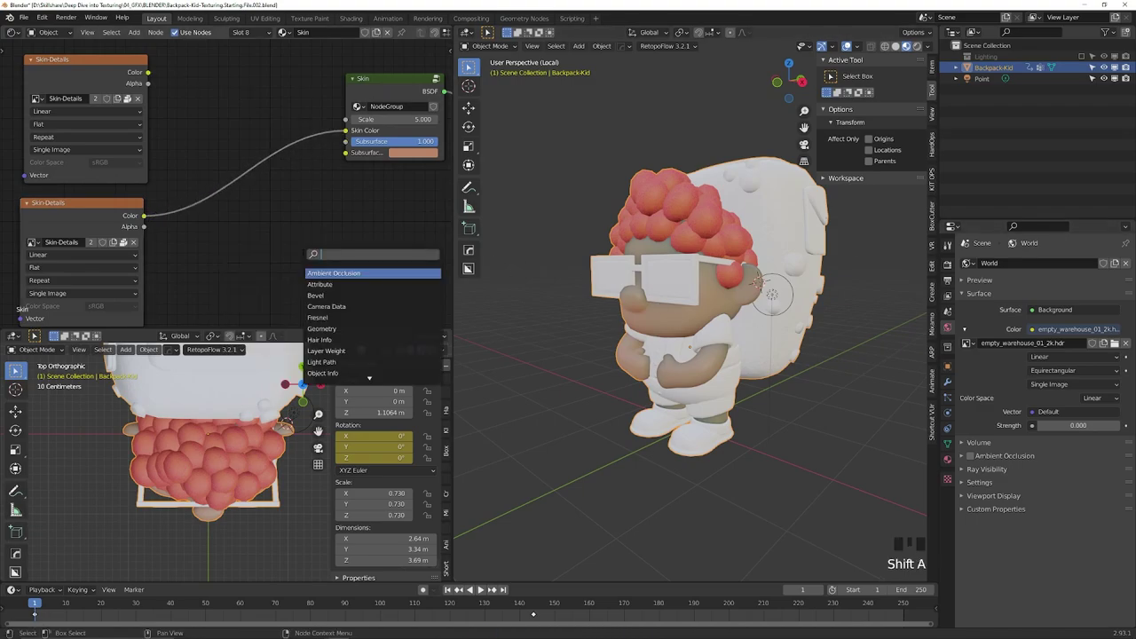
{"action": "type", "text": "col"}
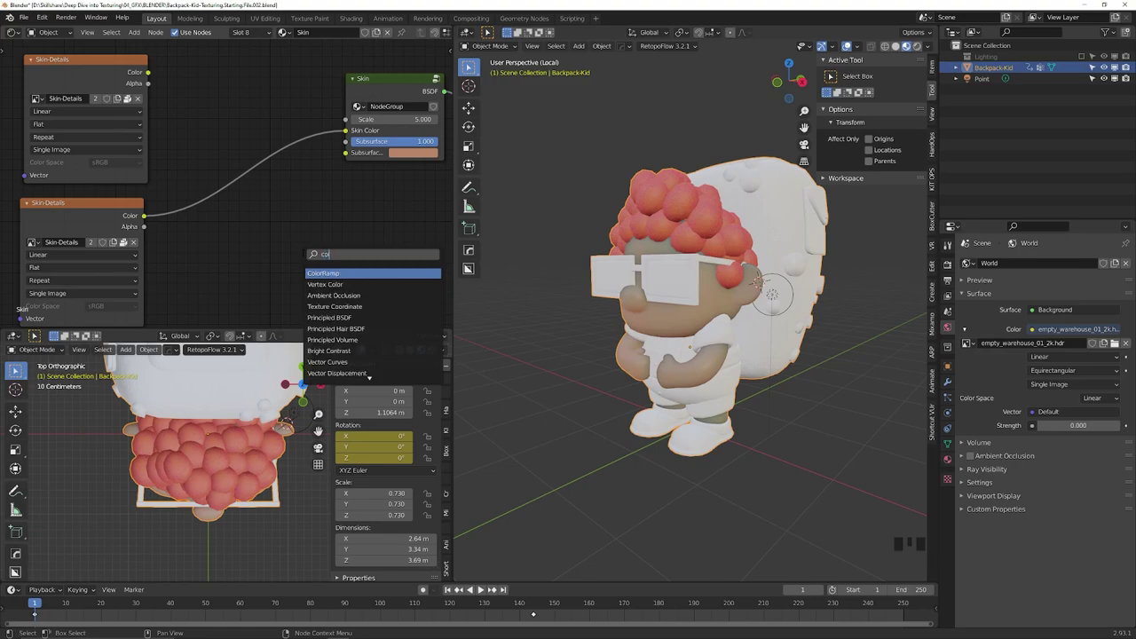
{"action": "key", "text": "Return"}
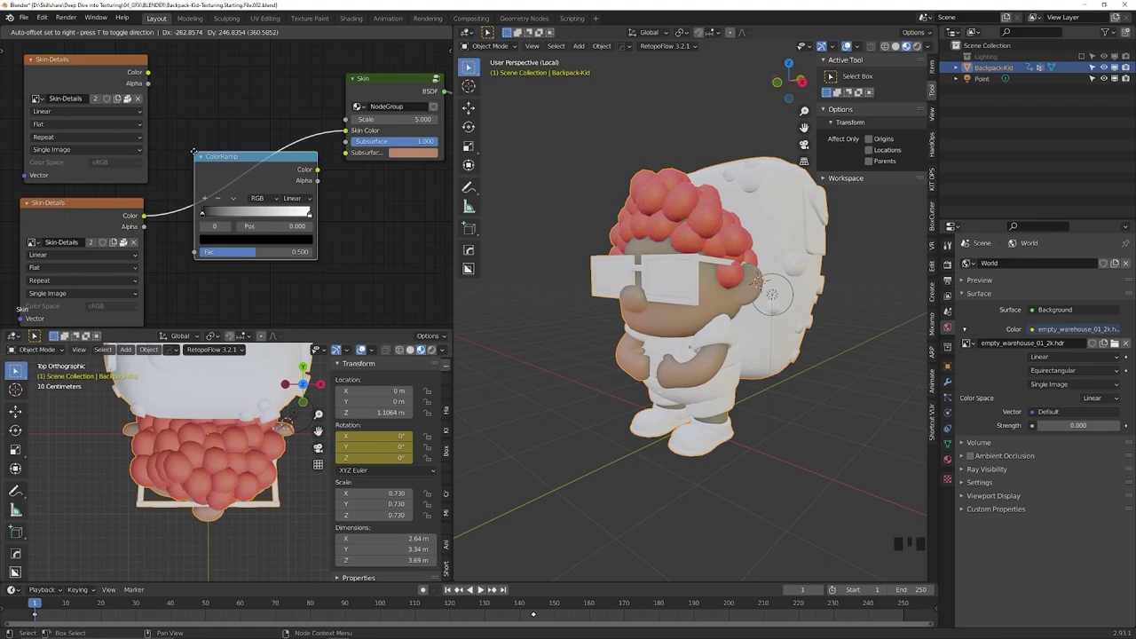
{"action": "left_click", "coordinate": [193, 153]}
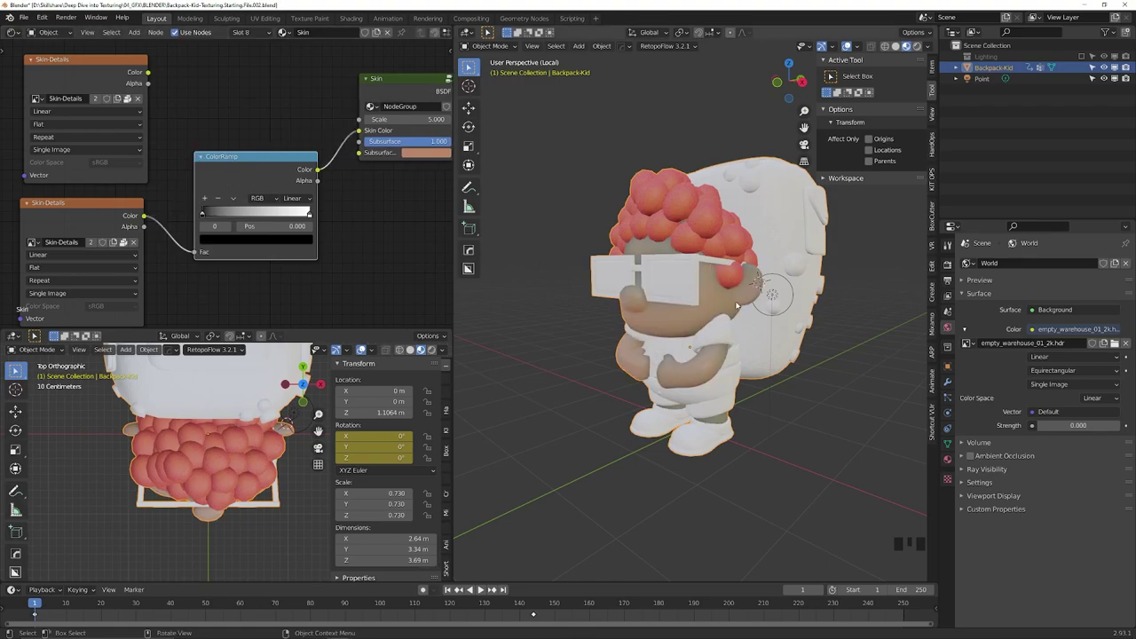
Step: Set the Skin node group's Subsurface to 0.000 and view the grayscale skin result on the character up close
{"action": "scroll", "coordinate": [768, 332], "scroll_direction": "up", "scroll_amount": 4}
{"action": "scroll", "coordinate": [768, 332], "scroll_direction": "down", "scroll_amount": 1}
{"action": "middle_click_drag", "start_coordinate": [768, 332], "coordinate": [728, 292]}
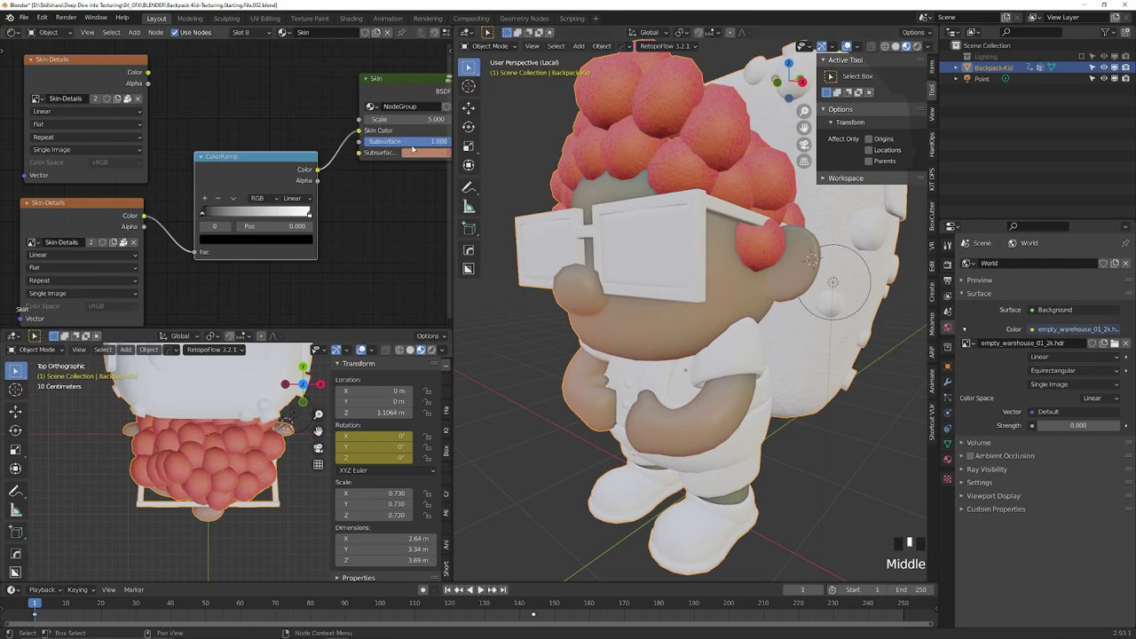
{"action": "left_click_drag", "start_coordinate": [433, 142], "coordinate": [352, 143]}
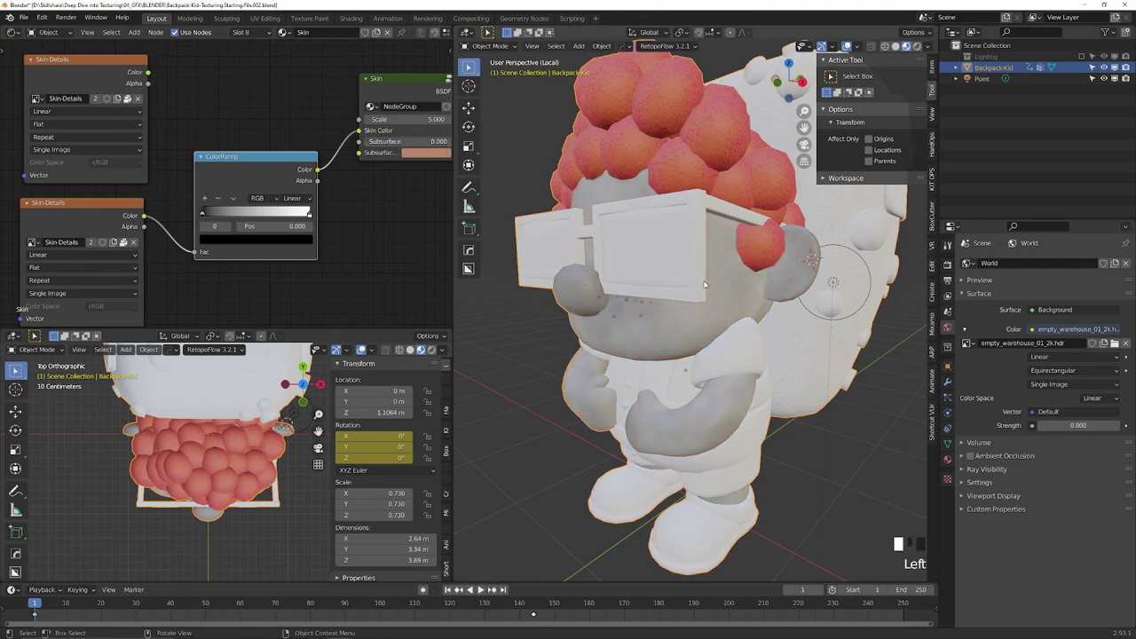
{"action": "middle_click_drag", "start_coordinate": [712, 286], "coordinate": [703, 282]}
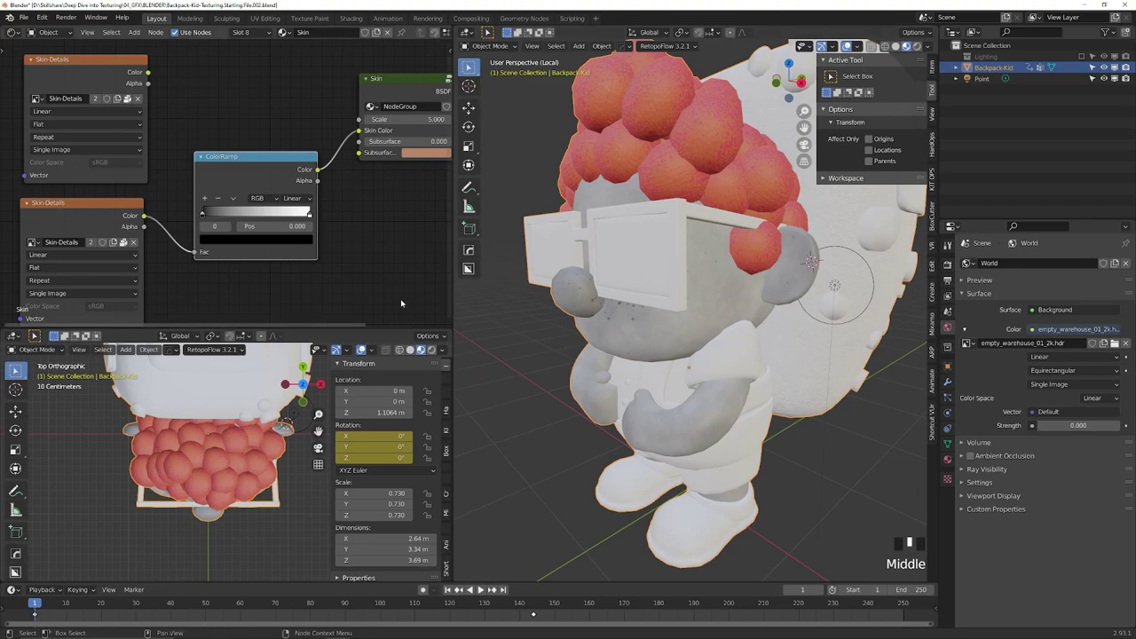
Step: Move the ColorRamp's white stop to position 0.641
{"action": "middle_click_drag", "start_coordinate": [313, 240], "coordinate": [302, 238]}
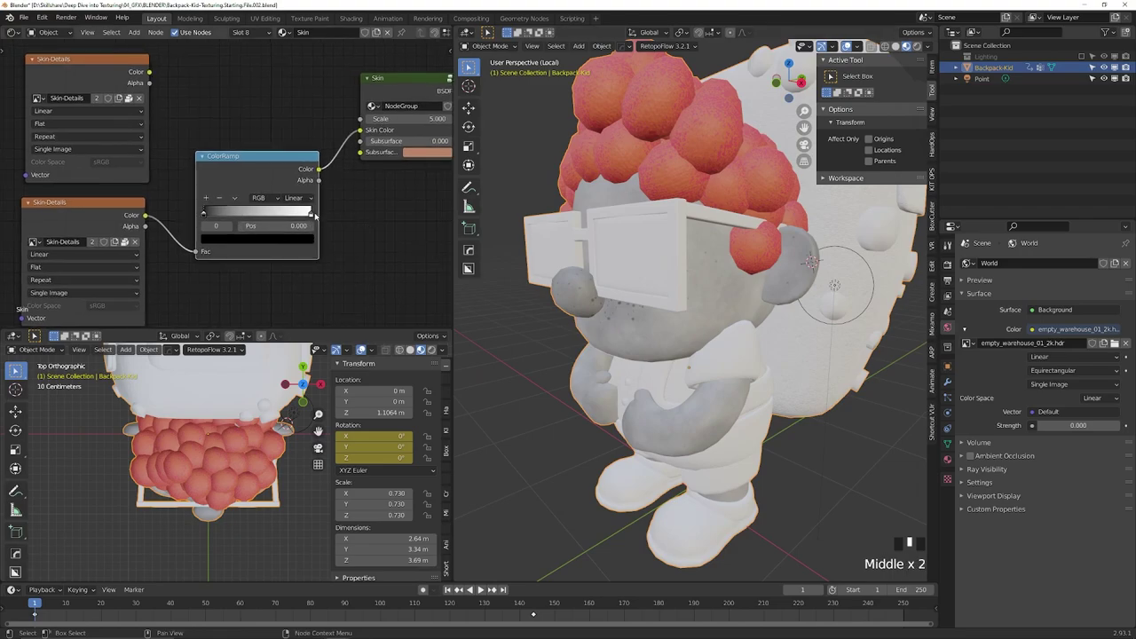
{"action": "left_click_drag", "start_coordinate": [311, 215], "coordinate": [279, 216]}
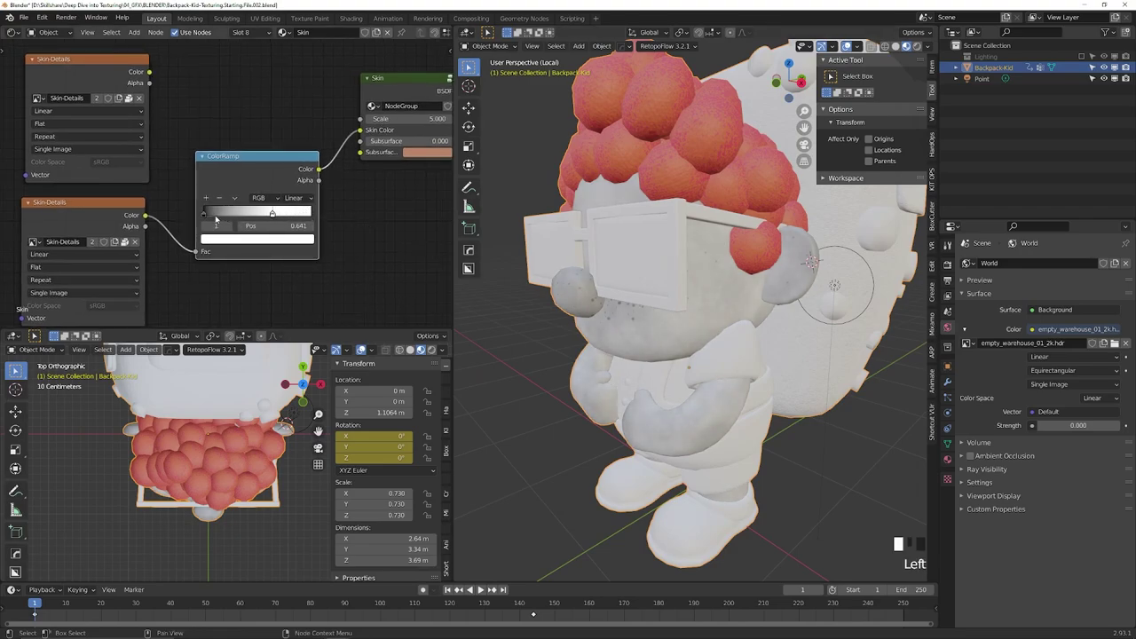
Step: Set the ColorRamp's black stop to position 0.417 and move the white stop close to the ramp's white end
{"action": "left_click_drag", "start_coordinate": [204, 215], "coordinate": [258, 215]}
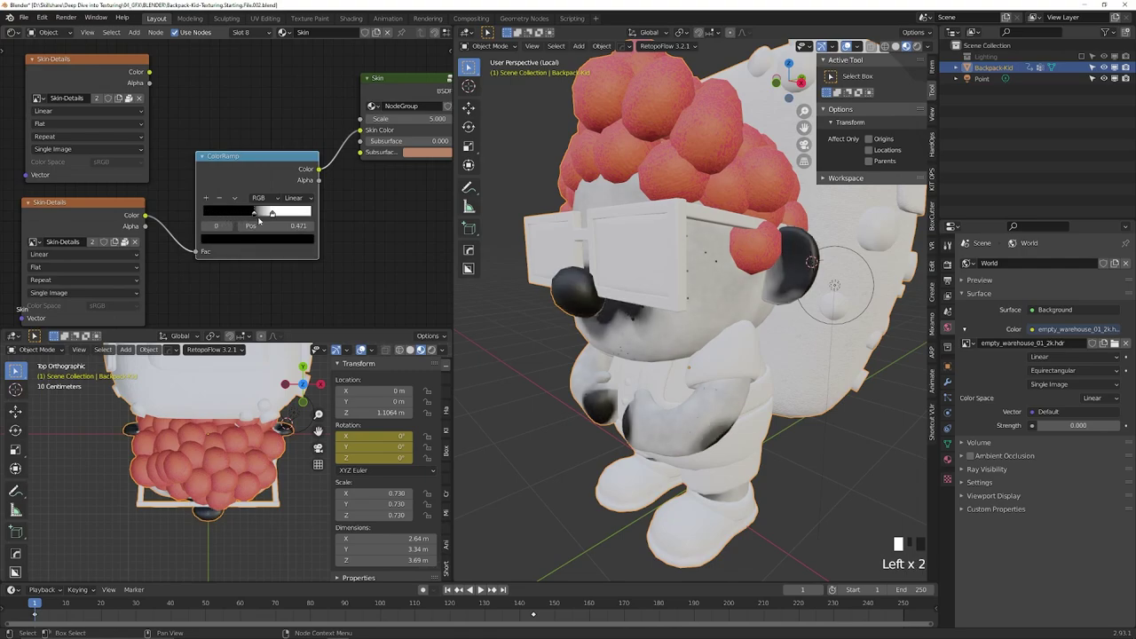
{"action": "mouse_move", "coordinate": [275, 220]}
{"action": "left_mouse_down"}
{"action": "mouse_move", "coordinate": [316, 215]}
{"action": "mouse_move", "coordinate": [263, 215]}
{"action": "left_mouse_up"}
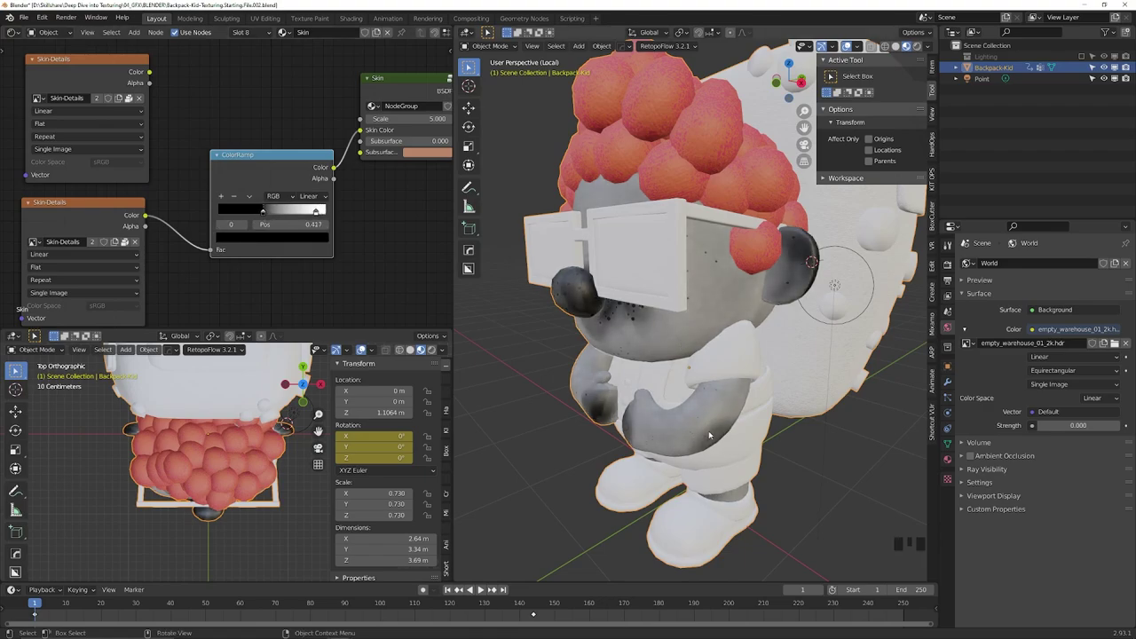
{"action": "middle_click_drag", "start_coordinate": [709, 435], "coordinate": [779, 260]}
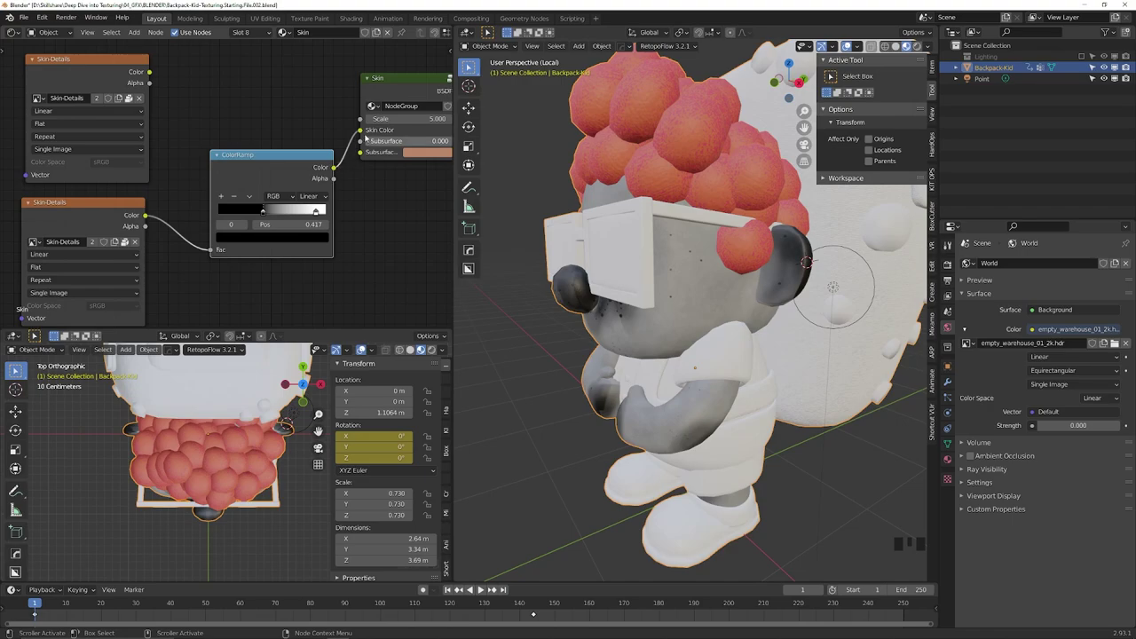
Step: Move the ColorRamp's link from Skin Color to the Skin node's Subsurface input and switch the main viewport to Rendered shading
{"action": "left_click", "coordinate": [361, 135]}
{"action": "mouse_move", "coordinate": [361, 135]}
{"action": "left_mouse_down"}
{"action": "mouse_move", "coordinate": [273, 170]}
{"action": "mouse_move", "coordinate": [332, 157]}
{"action": "mouse_move", "coordinate": [322, 173]}
{"action": "mouse_move", "coordinate": [360, 141]}
{"action": "left_mouse_up"}
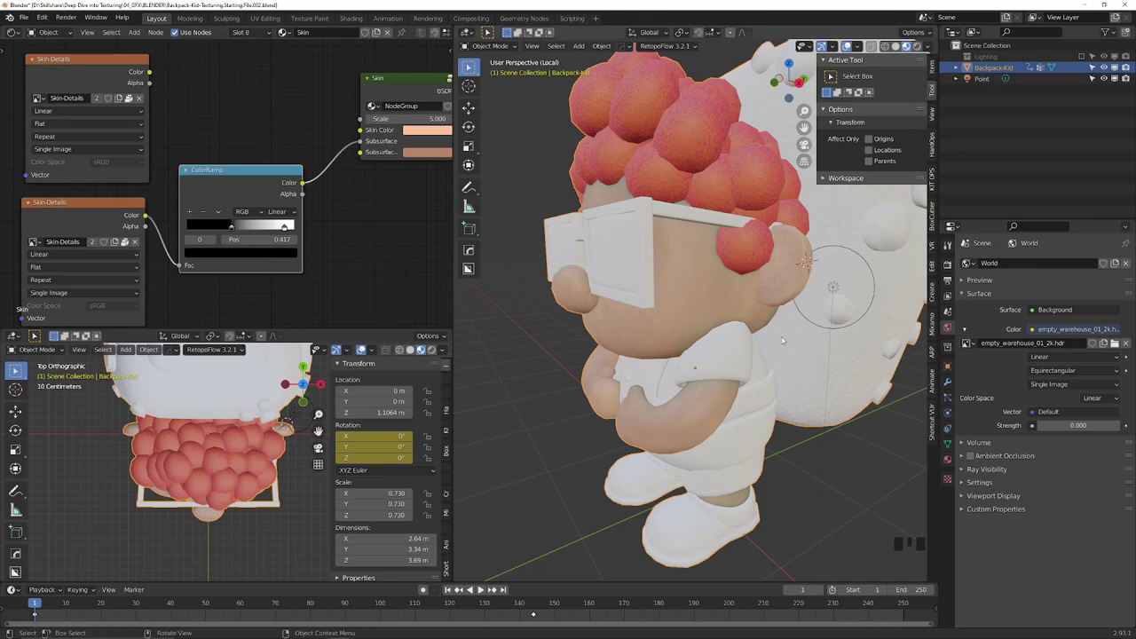
{"action": "key", "text": "z"}
{"action": "left_click", "coordinate": [791, 294]}
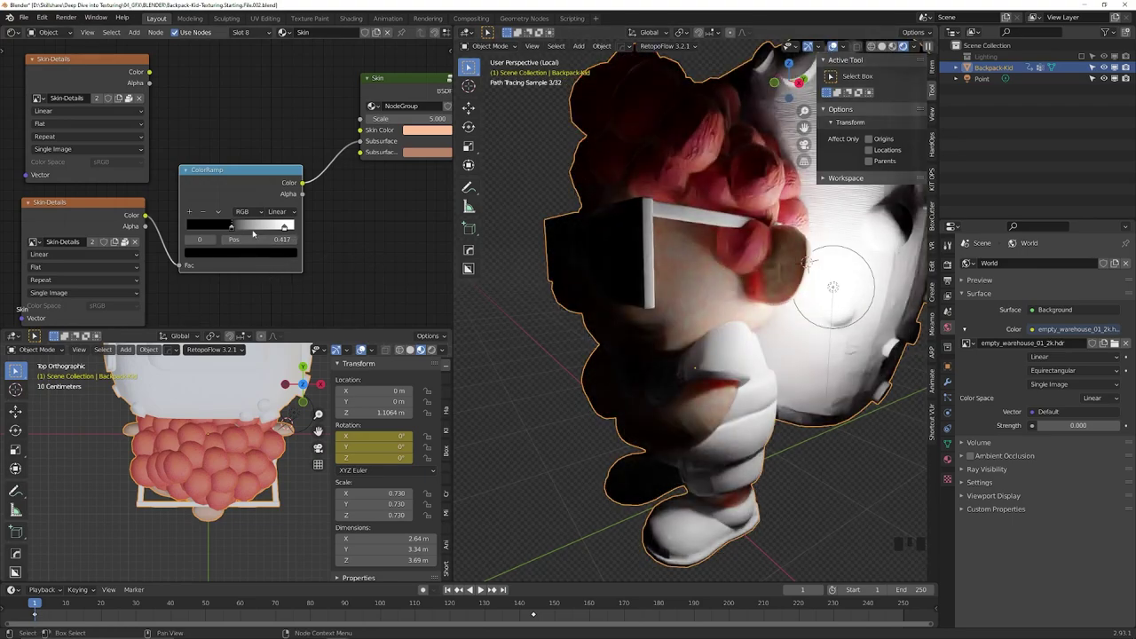
Step: Add an Invert node on the link between the ColorRamp and the Skin node's Subsurface input
{"action": "left_click", "coordinate": [336, 262]}
{"action": "key", "text": "shift+a"}
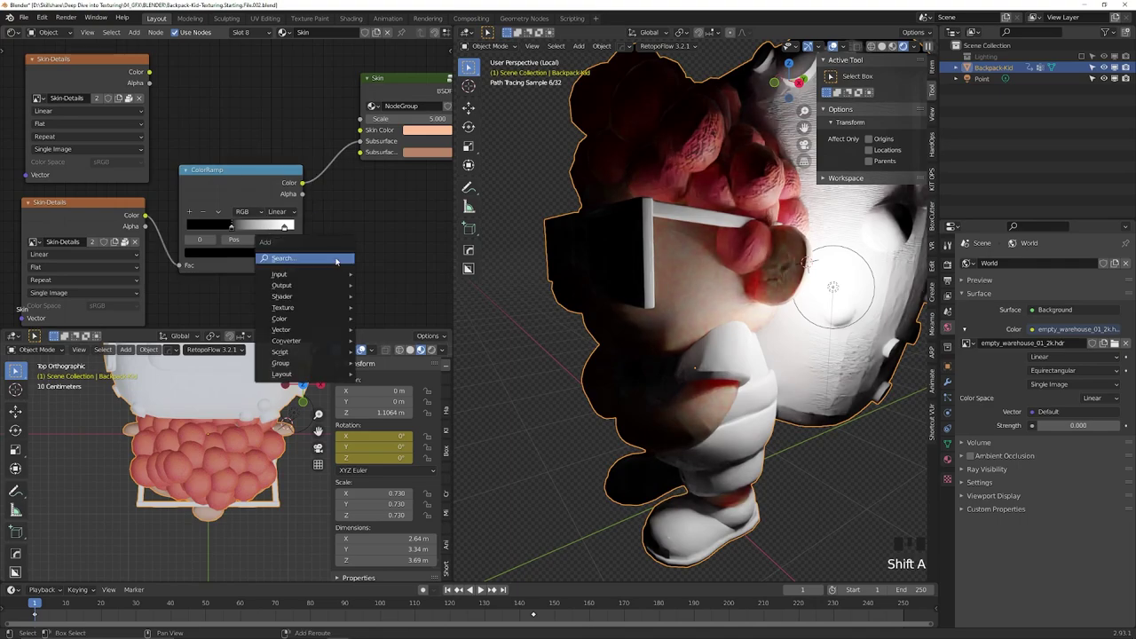
{"action": "left_click", "coordinate": [336, 259]}
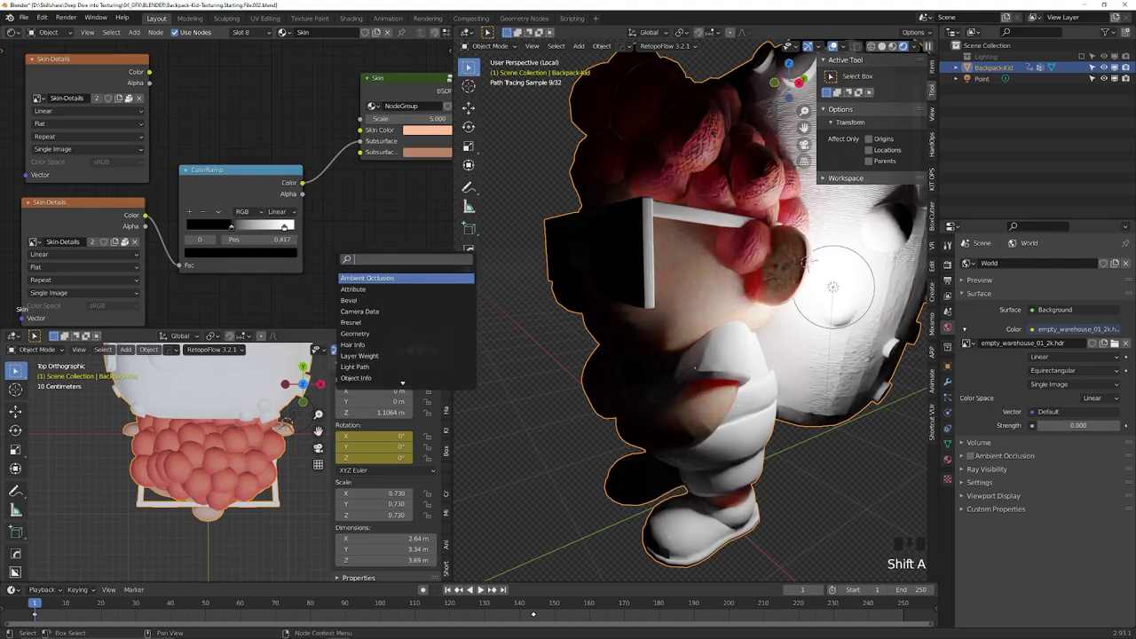
{"action": "type", "text": "inver"}
{"action": "key", "text": "Return"}
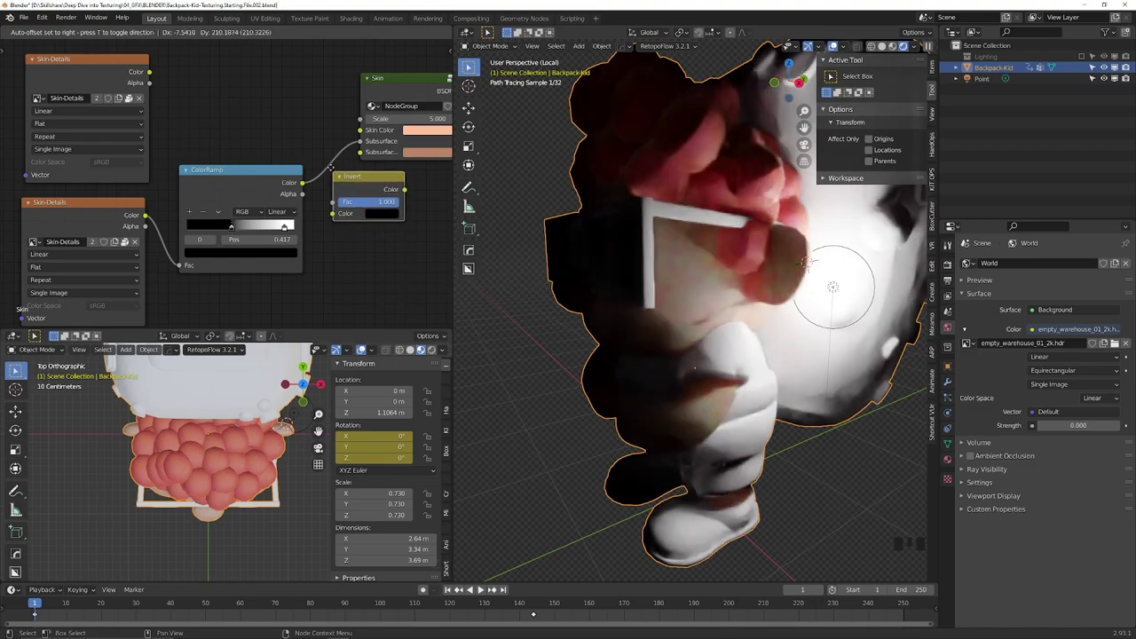
{"action": "left_click", "coordinate": [370, 177]}
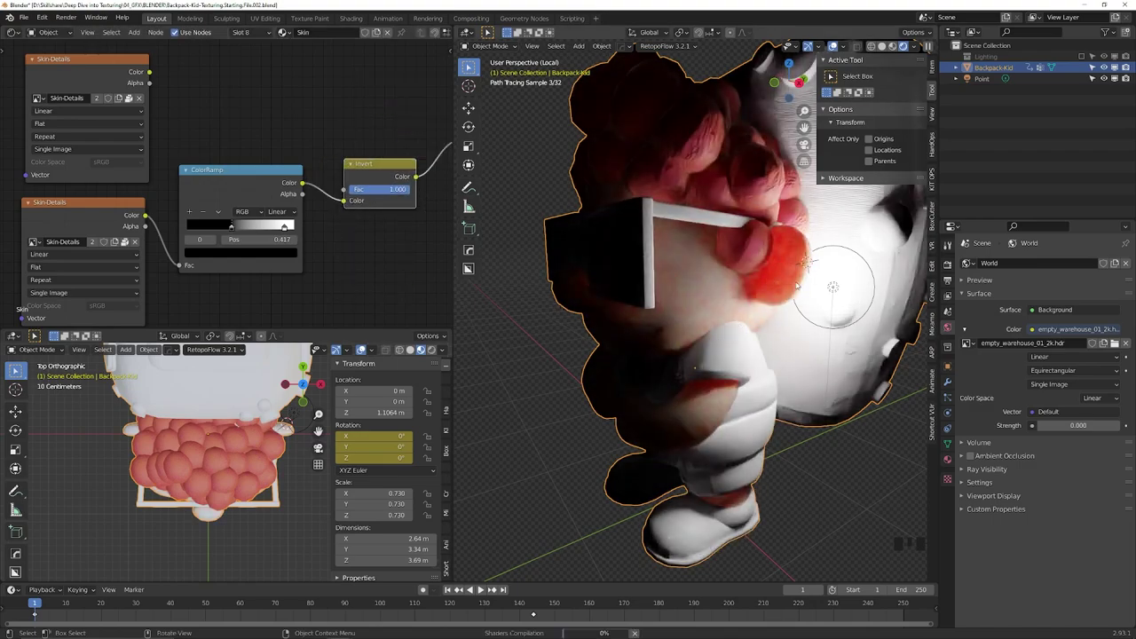
Step: Connect the original Skin-Details texture's Color output to the Skin node's Skin Color input
{"action": "middle_click_drag", "start_coordinate": [323, 183], "coordinate": [184, 207]}
{"action": "left_click_drag", "start_coordinate": [12, 97], "coordinate": [321, 158]}
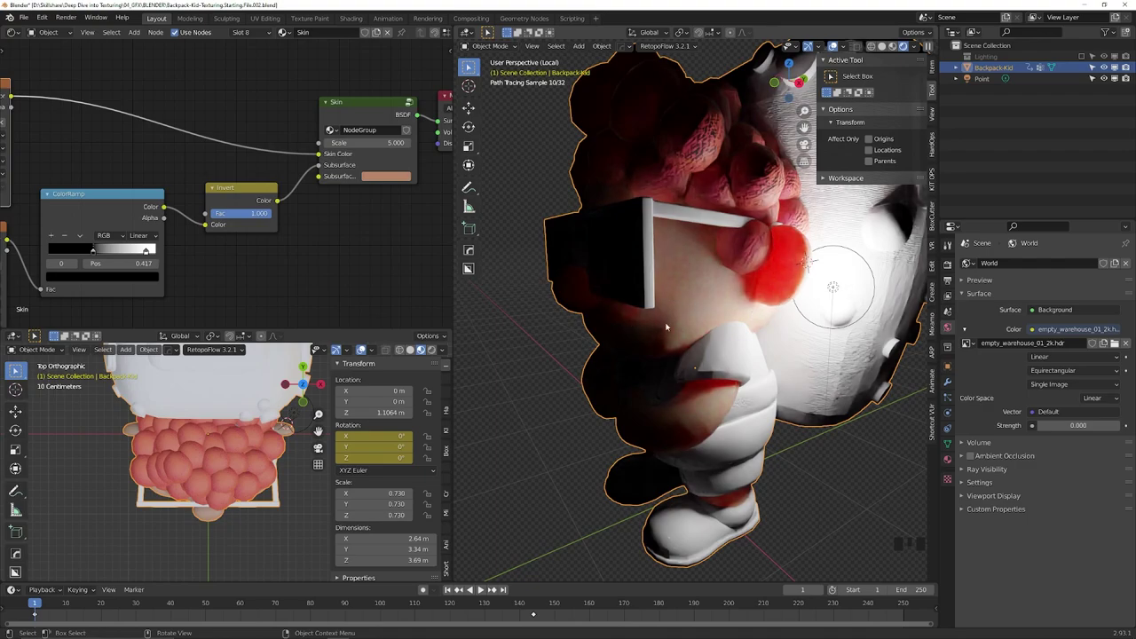
{"action": "scroll", "coordinate": [204, 239], "scroll_direction": "down", "scroll_amount": 2}
{"action": "middle_click_drag", "start_coordinate": [204, 240], "coordinate": [351, 241]}
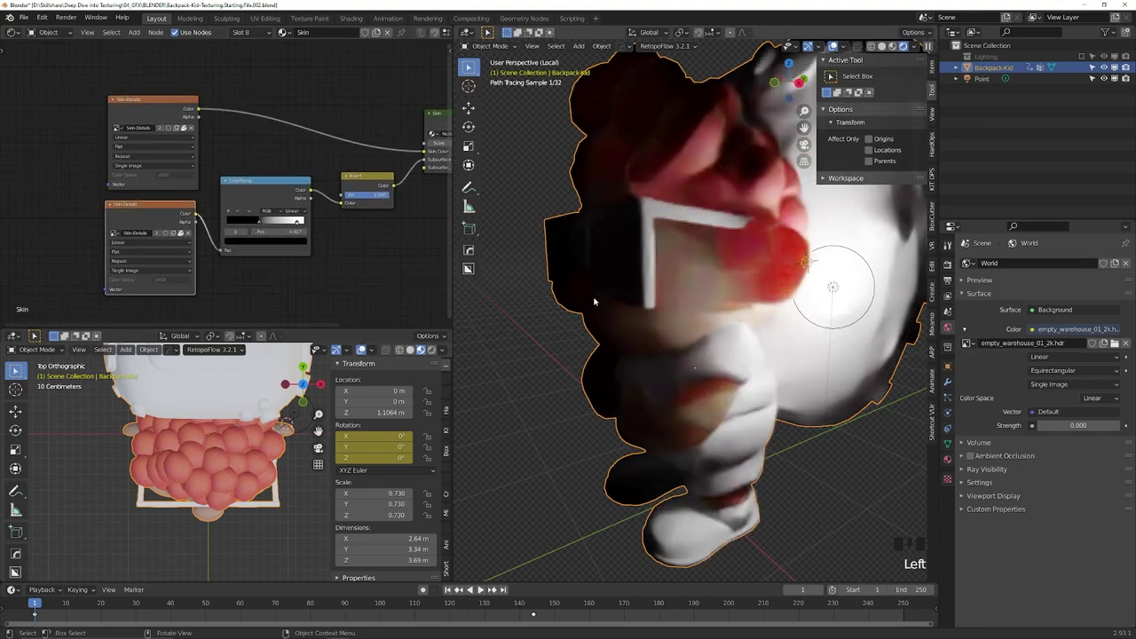